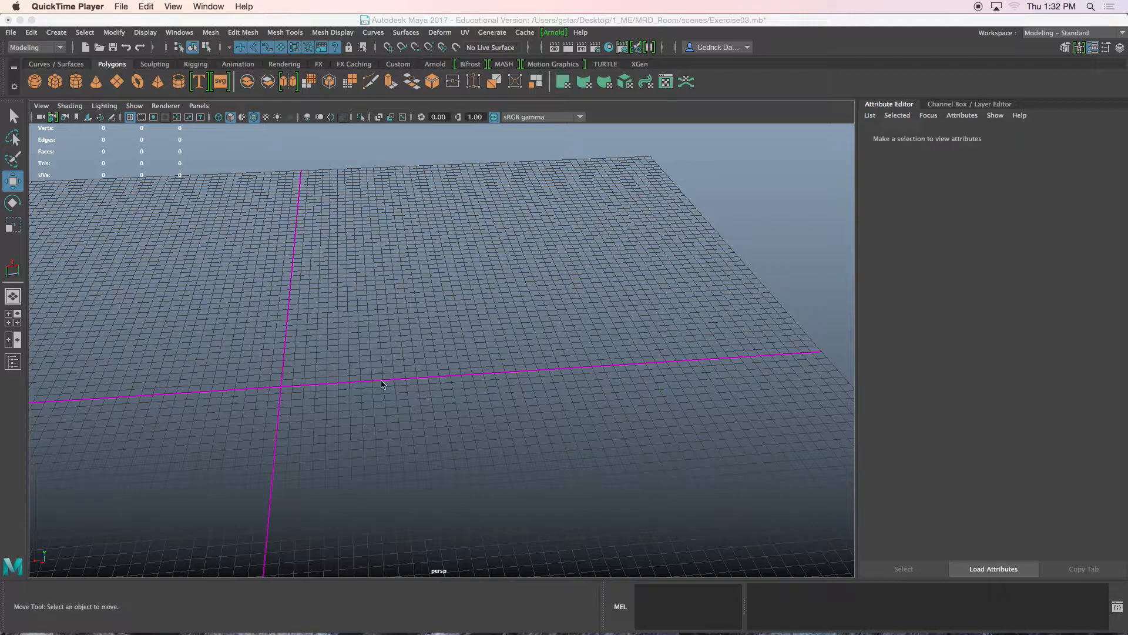
Step: Keep foot as the linear working unit in the Settings preferences and save the preferences
alt+middle_drag(462, 359, 492, 375)
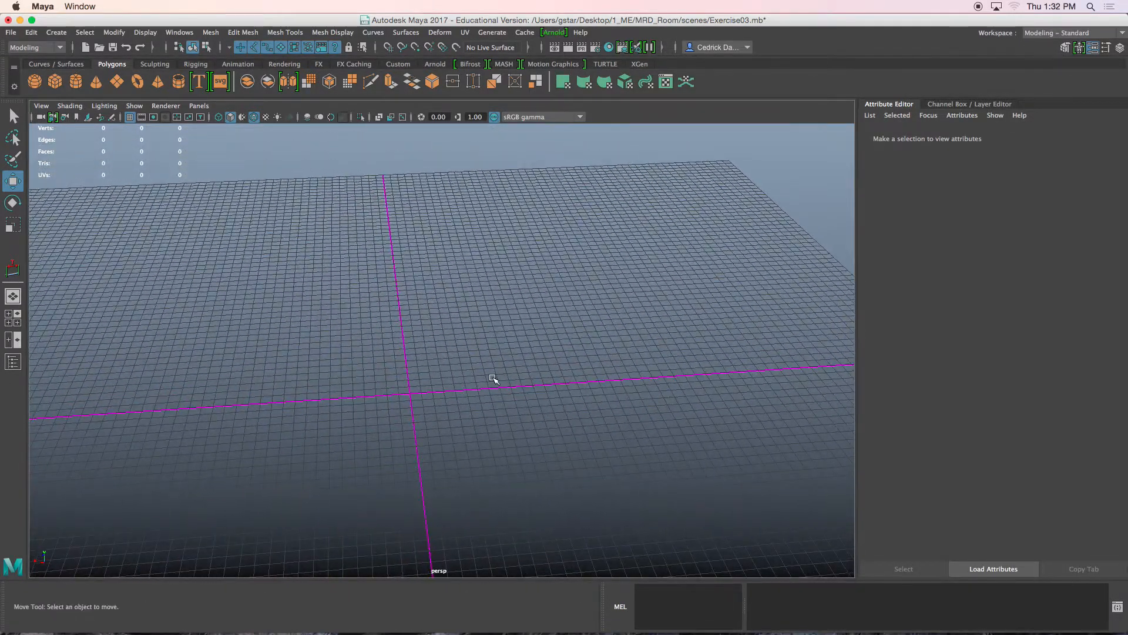
alt+drag(438, 345, 431, 349)
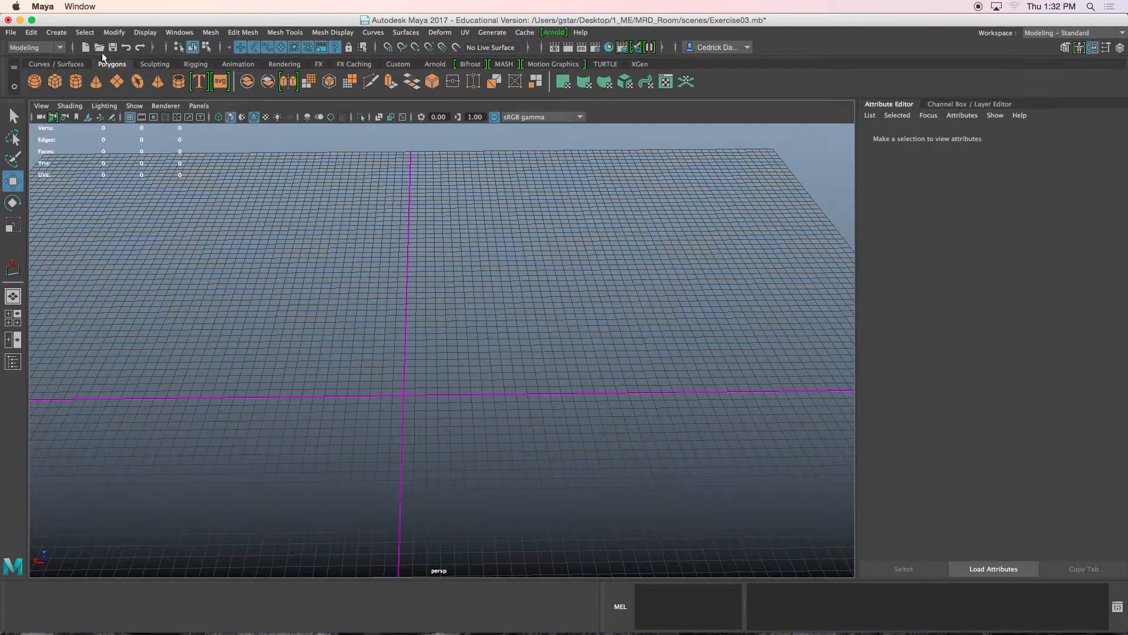
click(178, 33)
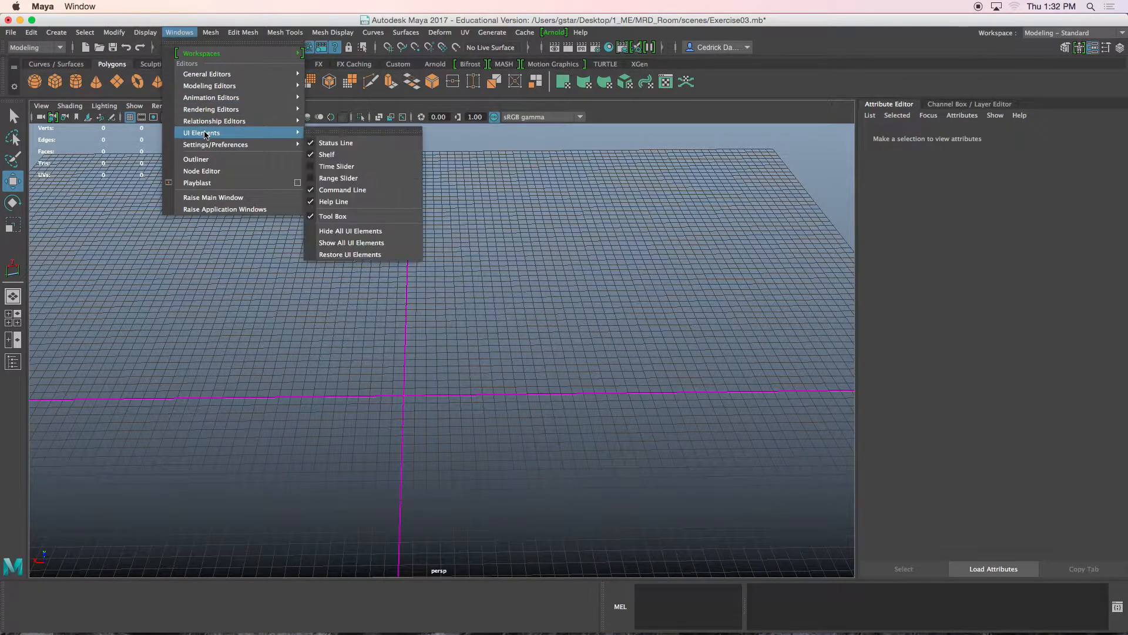
mouse_move(241, 144)
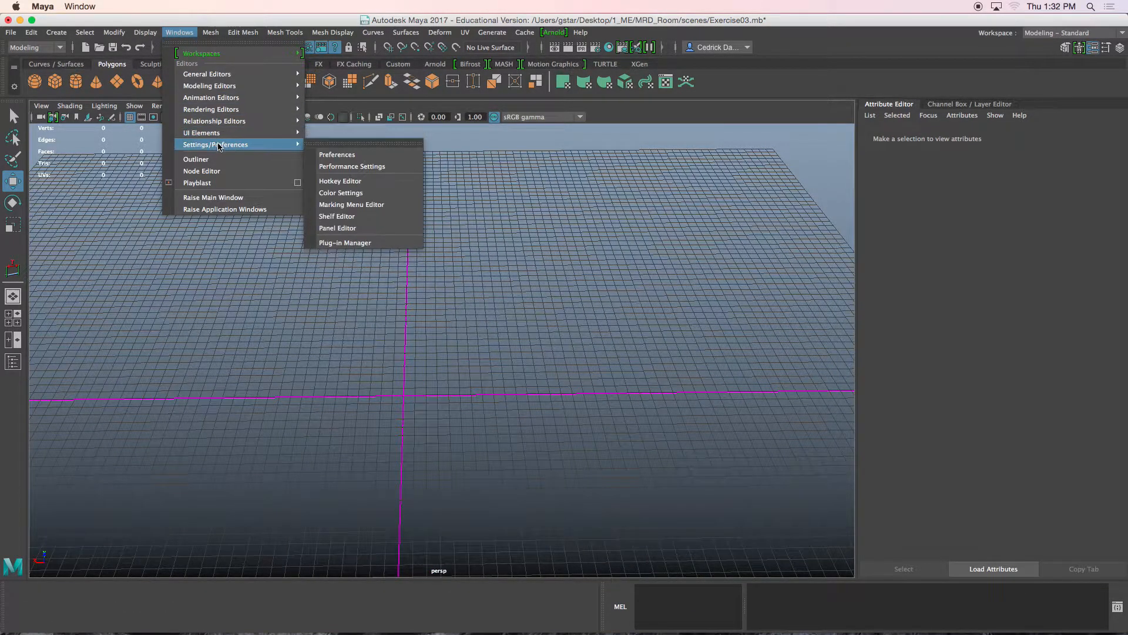
click(340, 156)
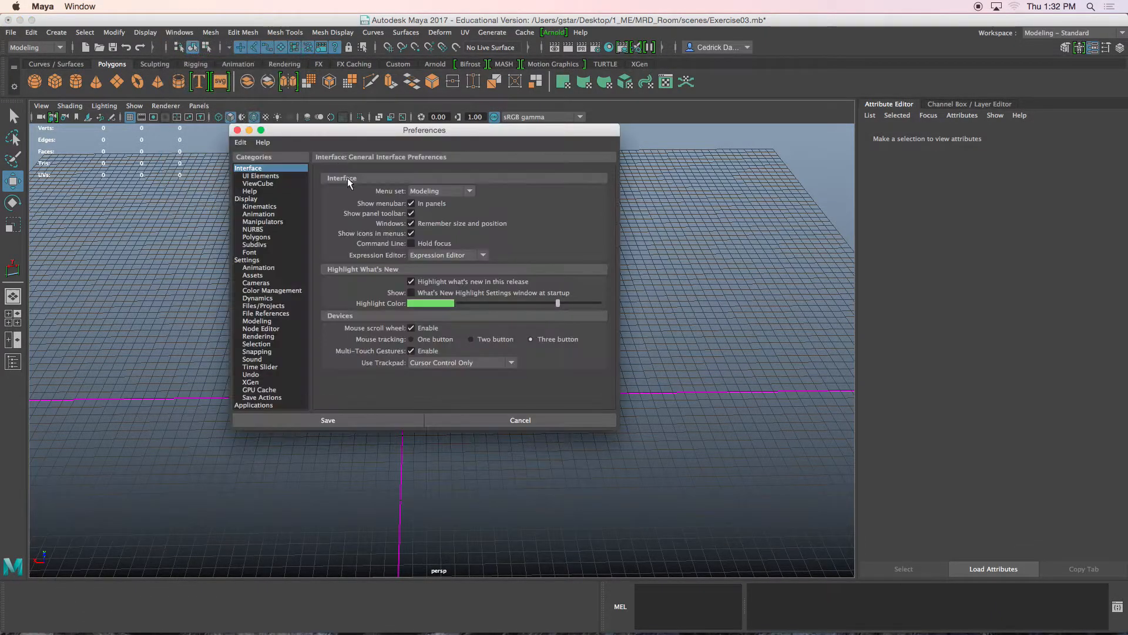
click(247, 260)
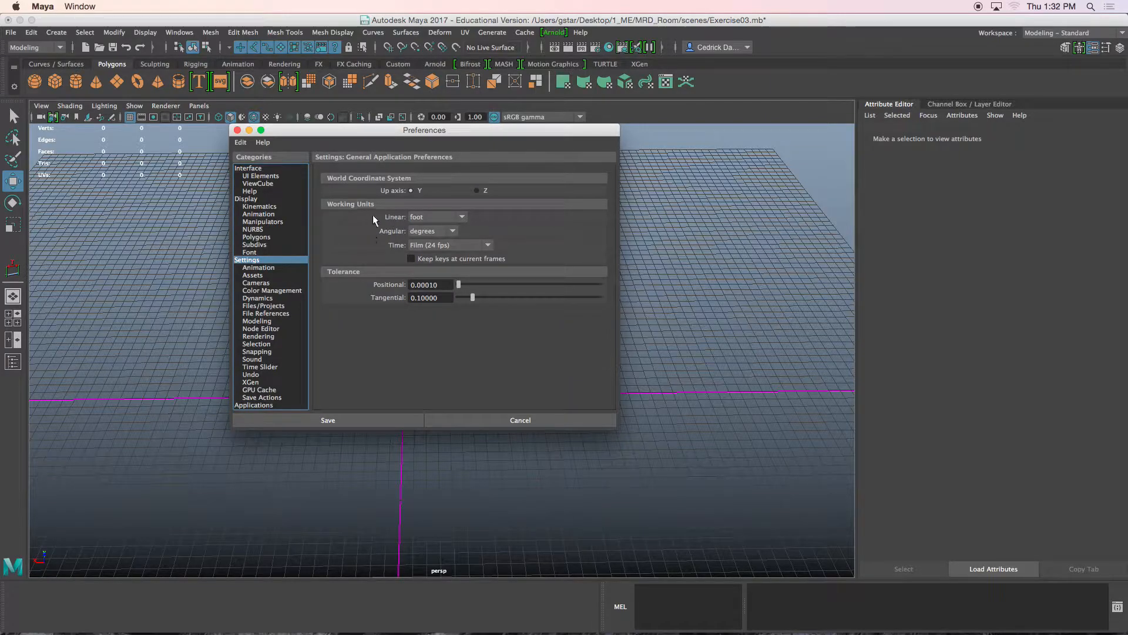
click(448, 219)
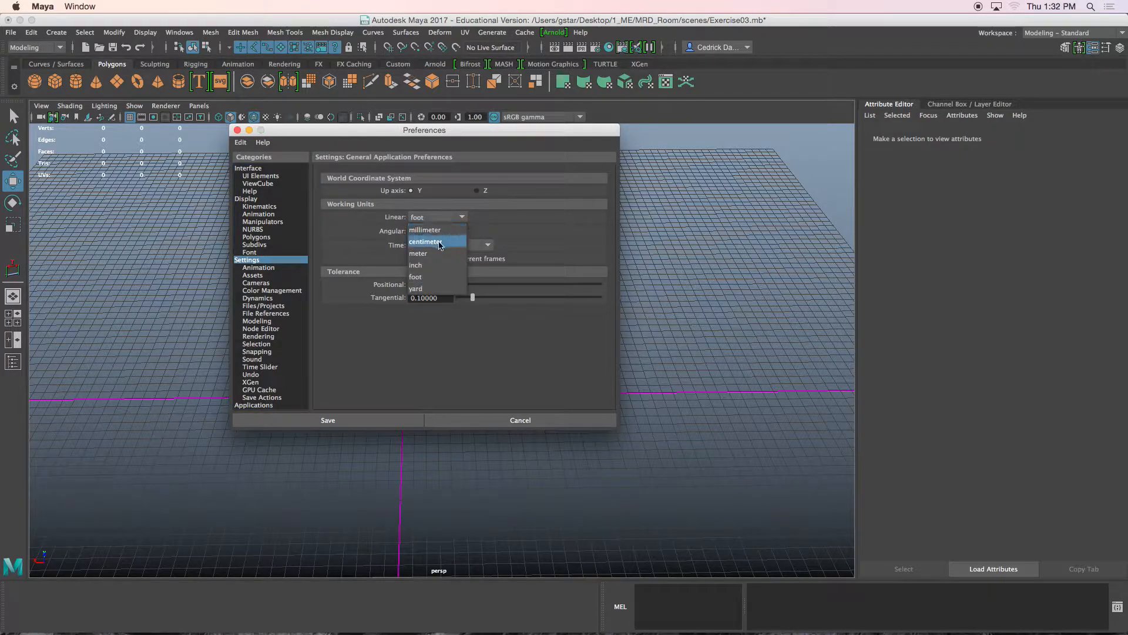
click(514, 228)
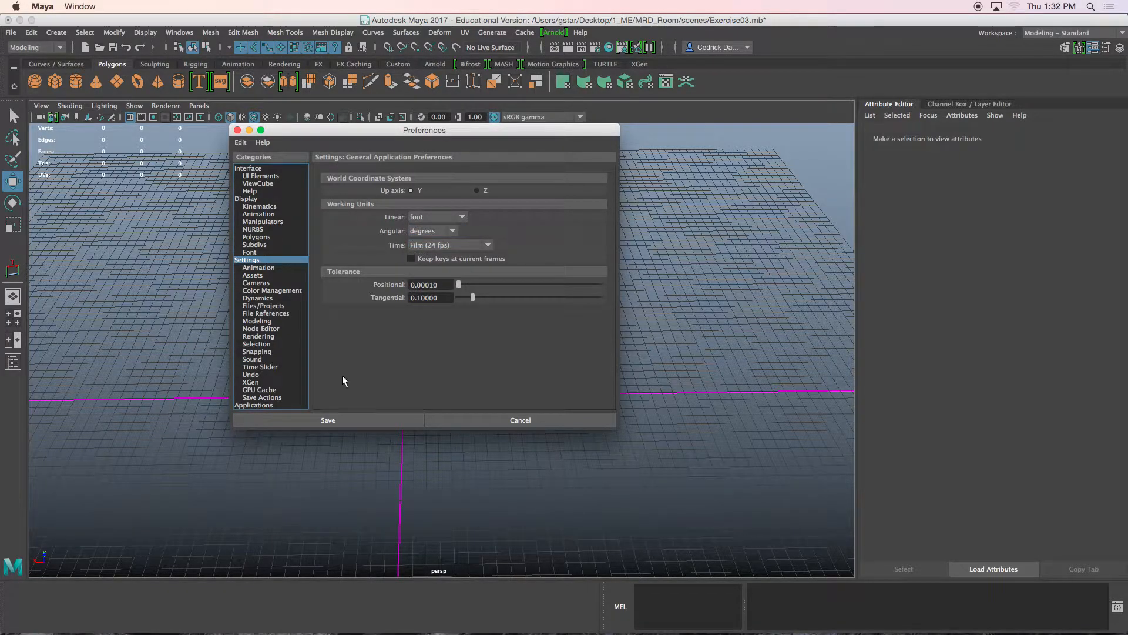
click(329, 417)
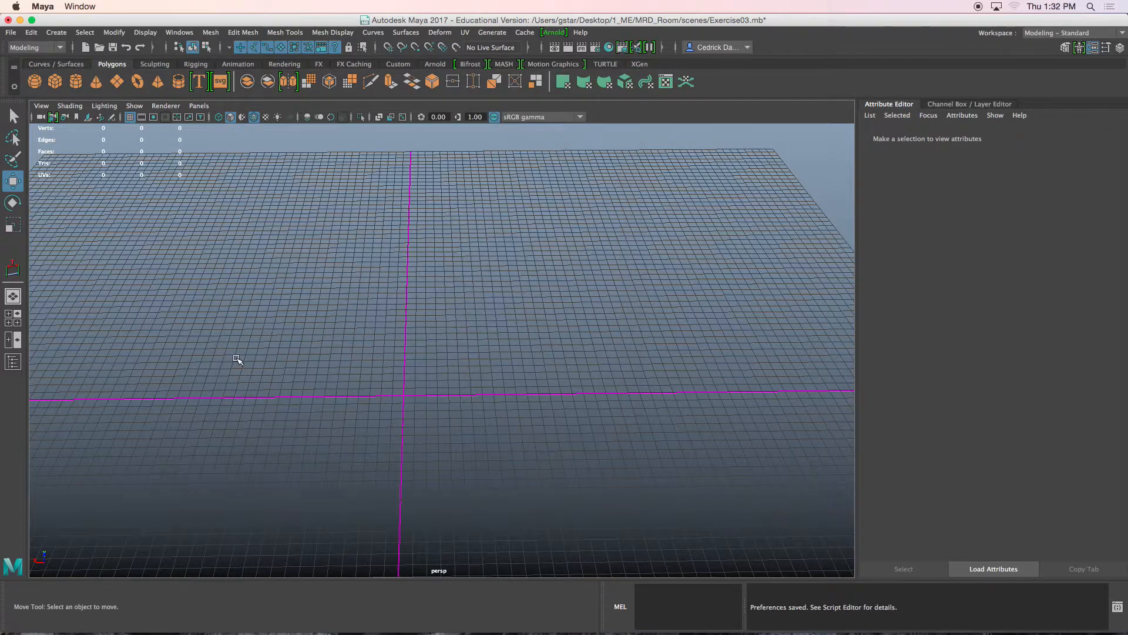
Step: Select the perspective camera, check its near and far clip plane values, and deselect it
alt+drag(227, 280, 155, 233)
click(42, 107)
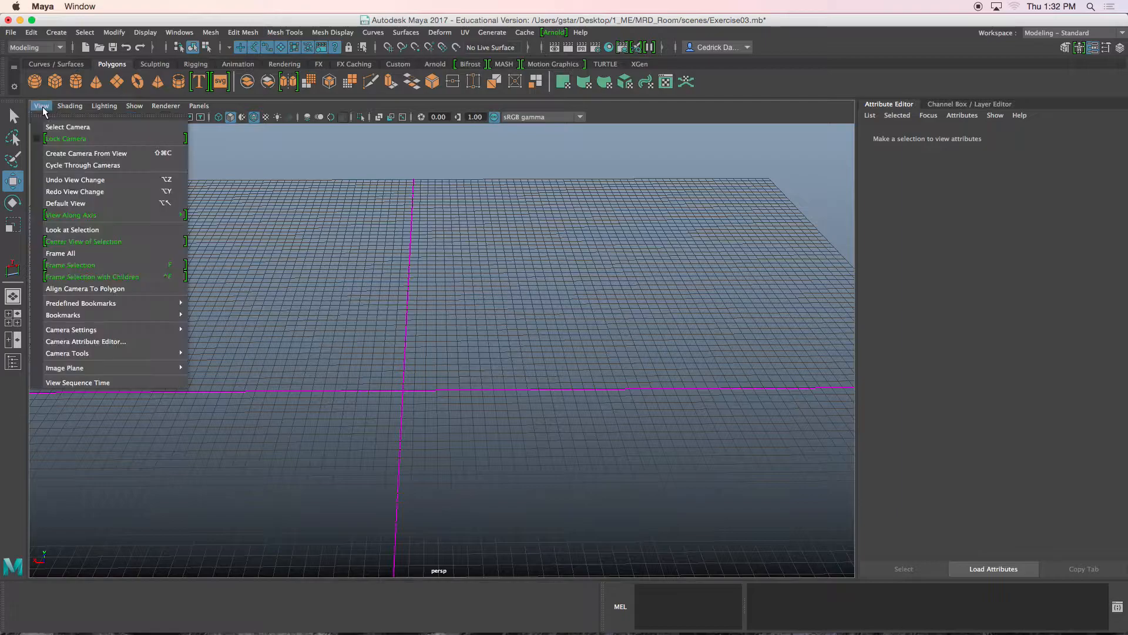
click(64, 128)
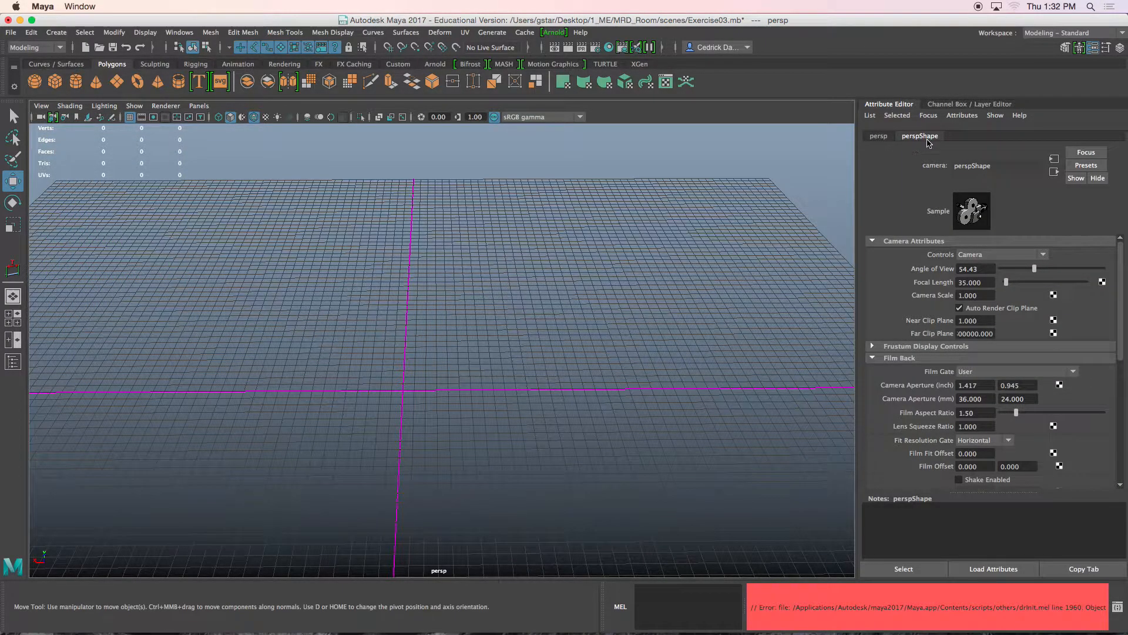
drag(978, 320, 946, 320)
double_click(976, 333)
click(690, 313)
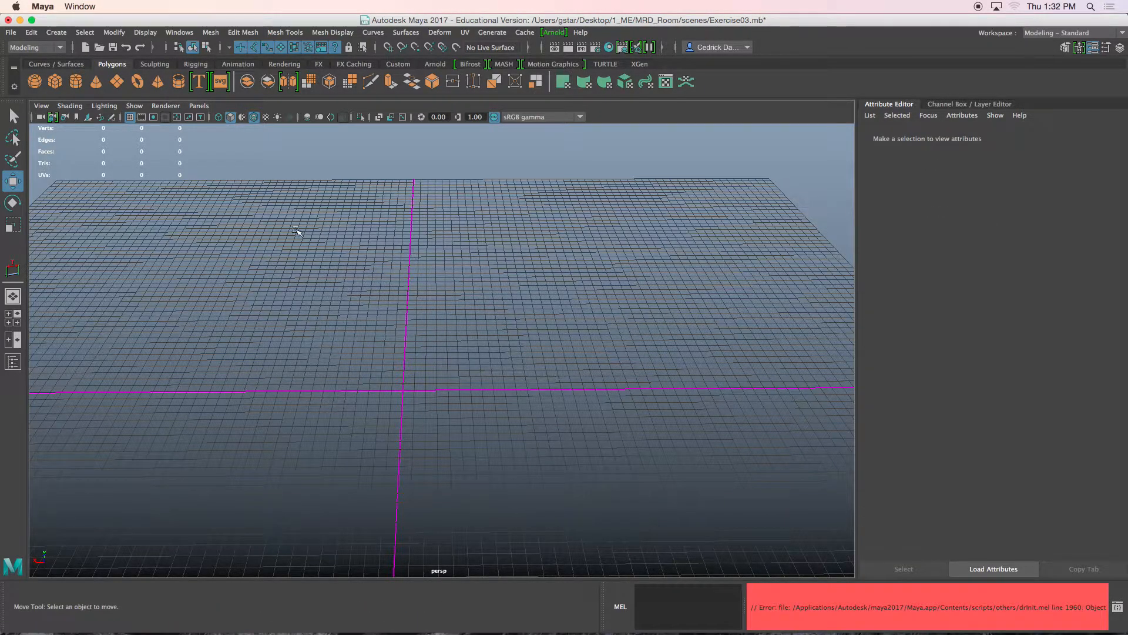
Step: Select the front view's camera and set its near clip plane to 1 and far clip plane to 500000
key(space)
key(space)
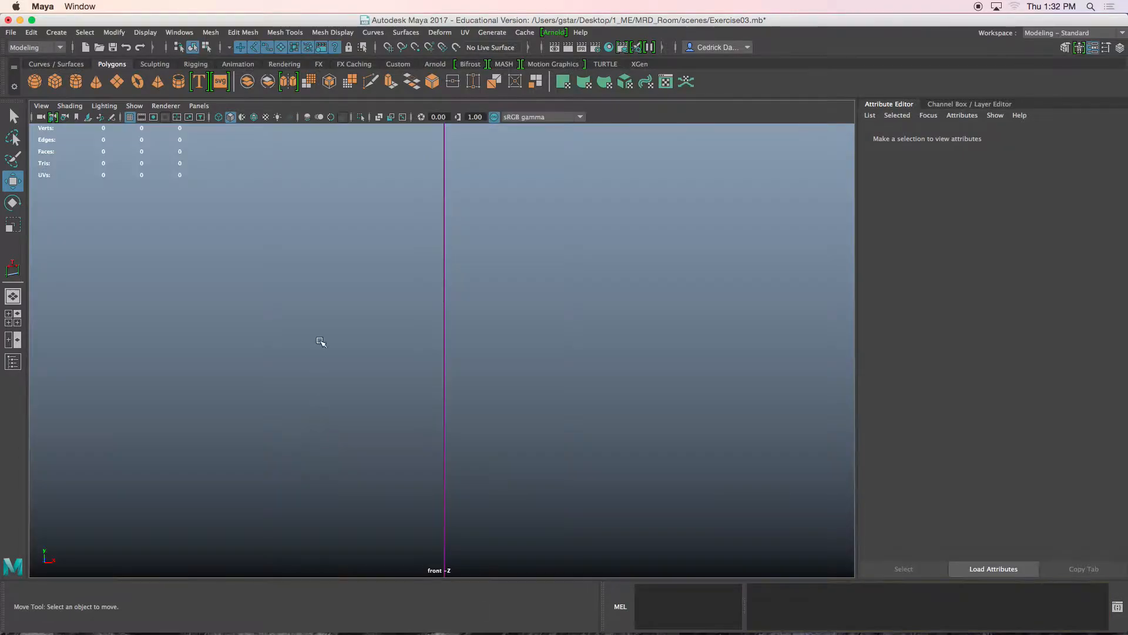
click(41, 106)
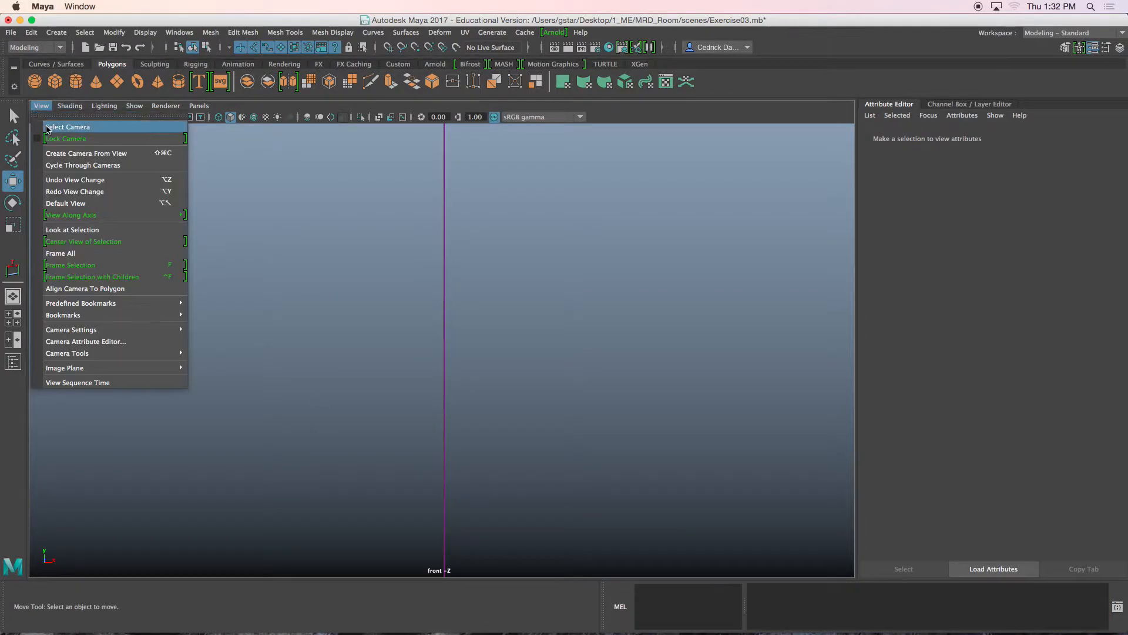
click(55, 128)
double_click(977, 320)
text(1)
key(Tab)
text(5)
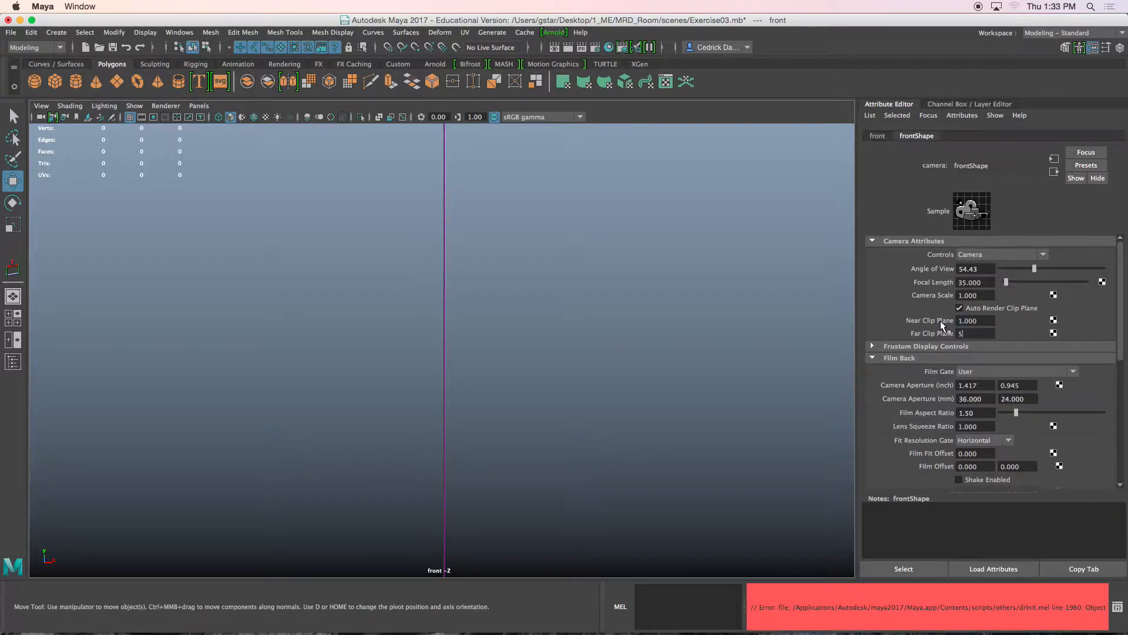
text(00000.000)
key(Return)
Step: Measure the width of one grid square in the front view with the Distance Tool and delete the measurement with its locators
scroll(755, 347, down, 6)
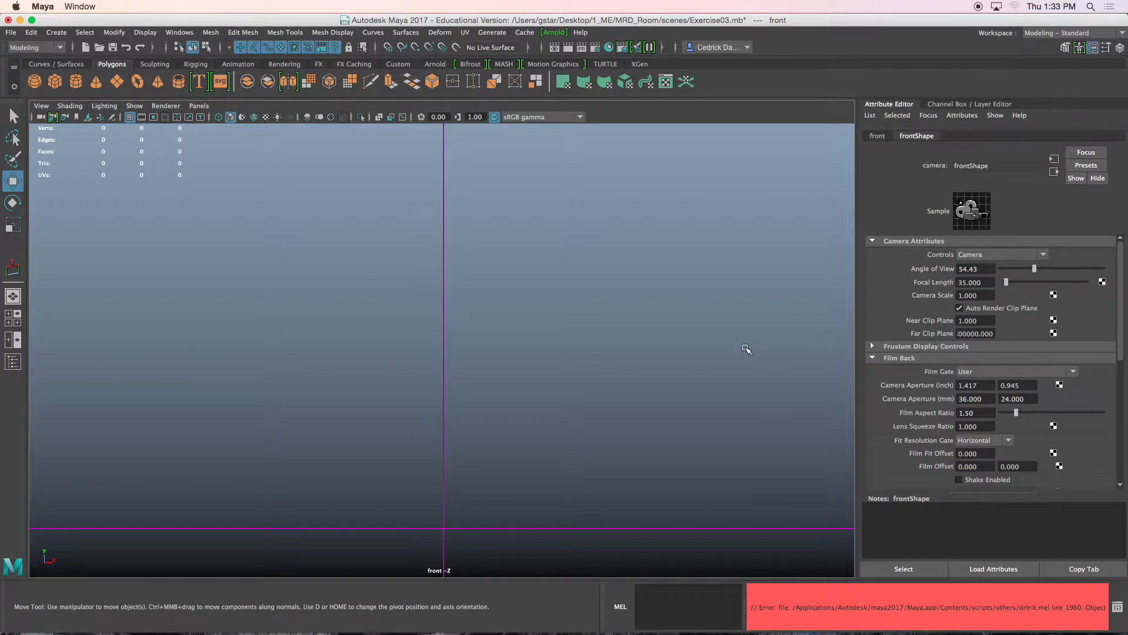
alt+middle_drag(540, 256, 547, 350)
scroll(547, 350, down, 3)
alt+middle_drag(450, 310, 498, 334)
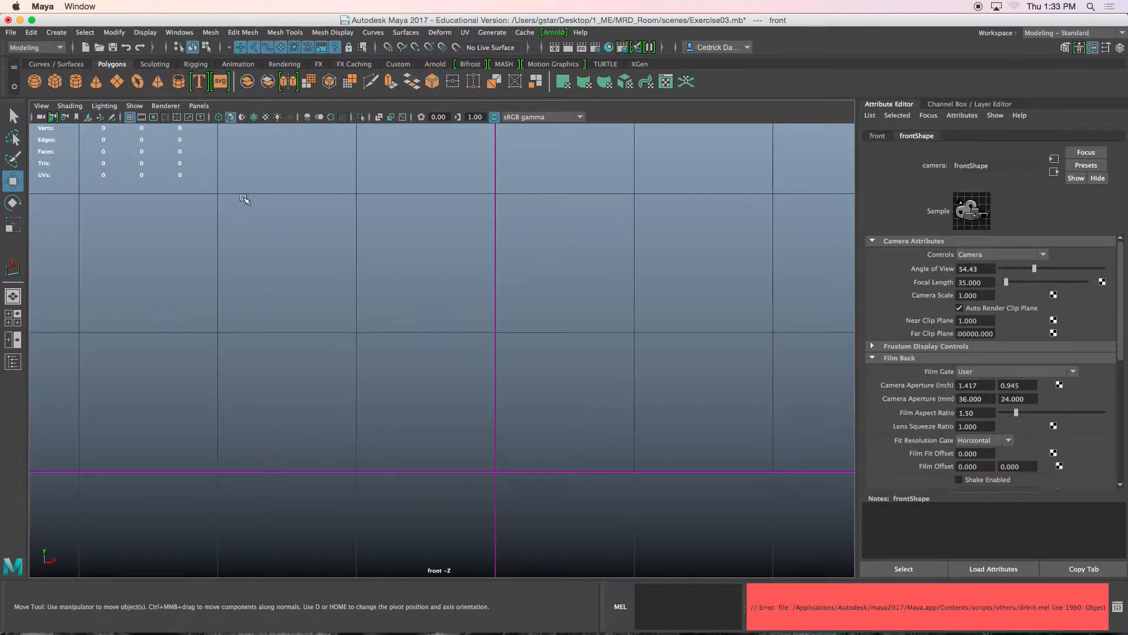
click(56, 32)
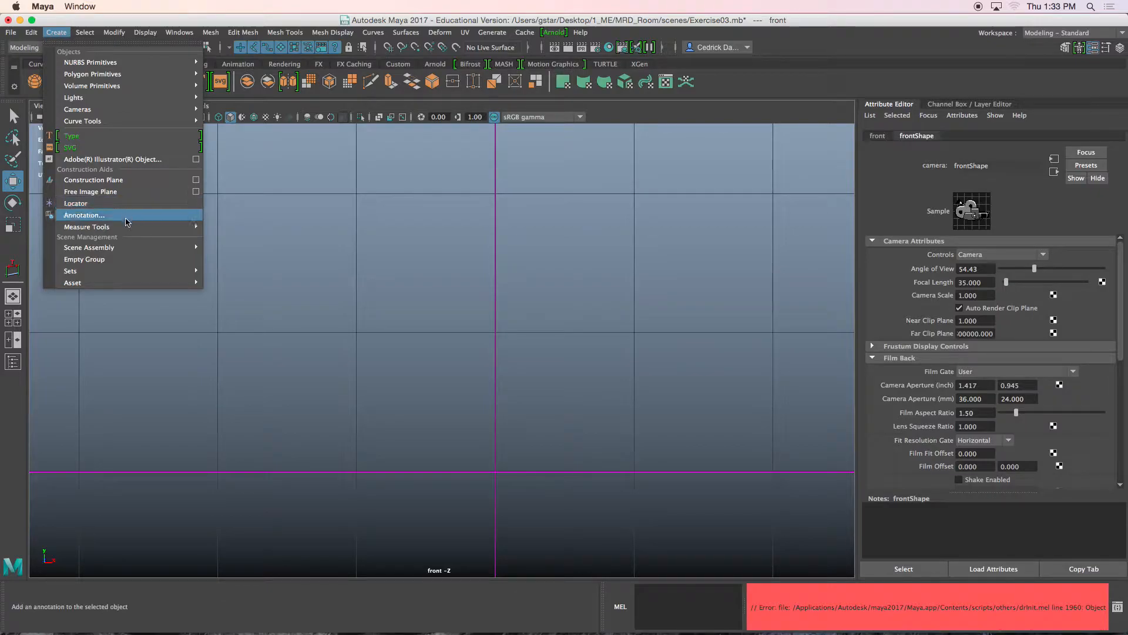
mouse_move(132, 227)
click(235, 229)
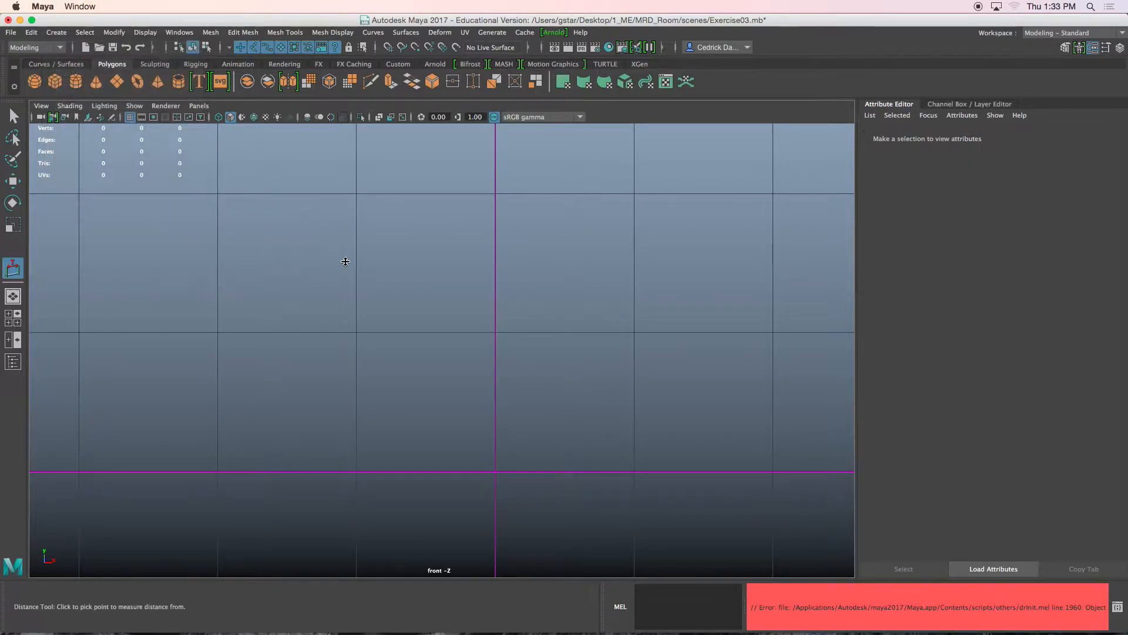
key(x)
click(356, 332)
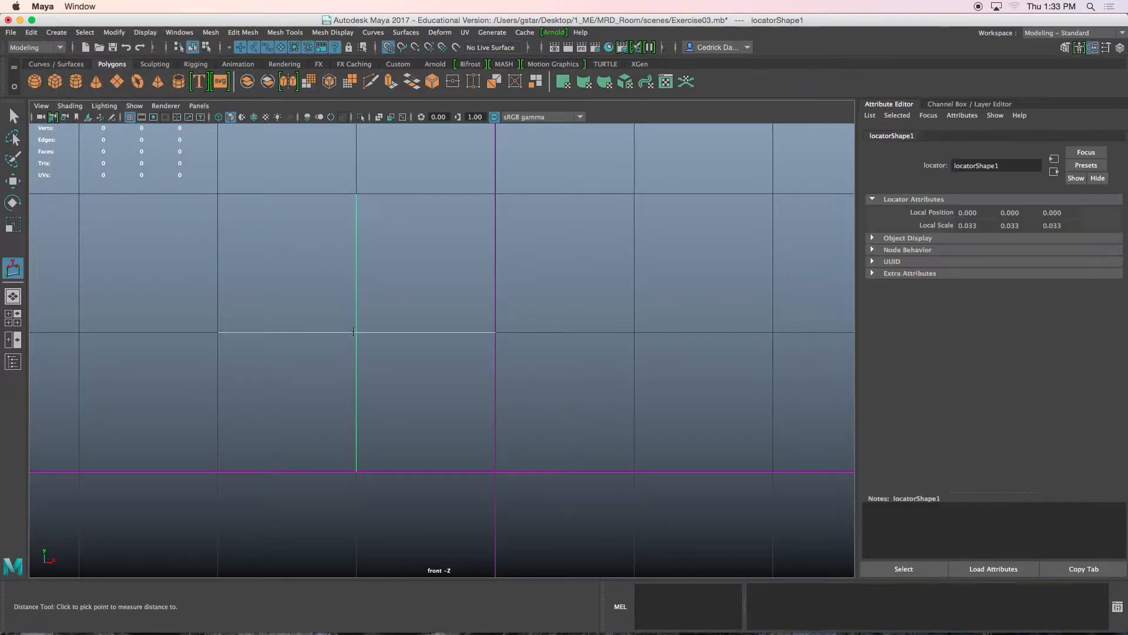
click(496, 333)
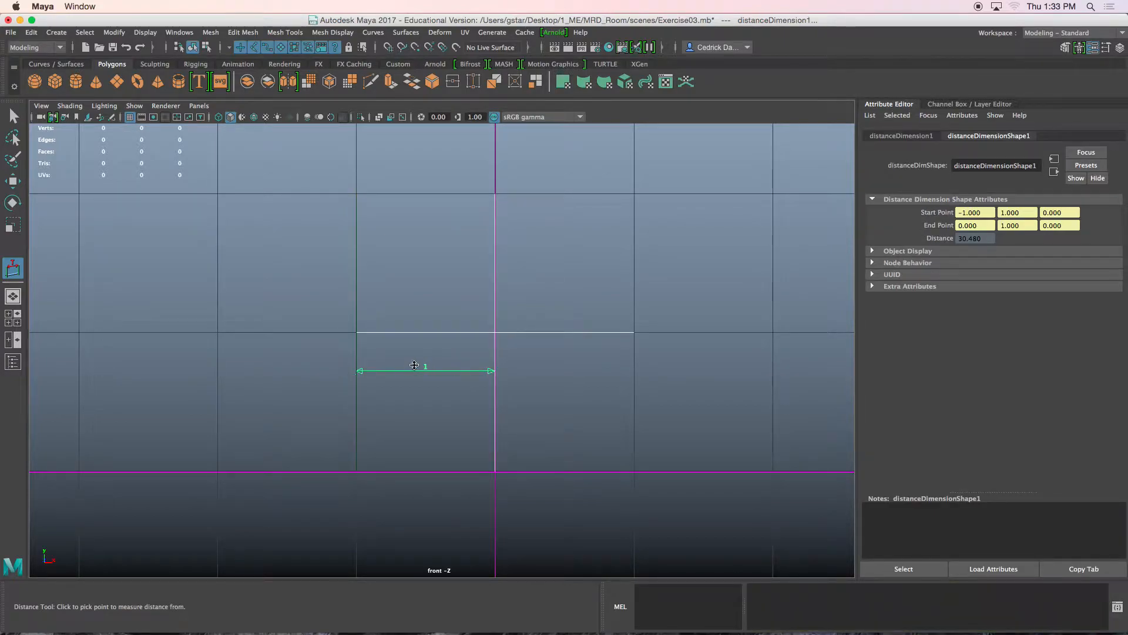
key(w)
drag(286, 305, 630, 398)
key(Delete)
scroll(622, 303, down, 2)
key(space)
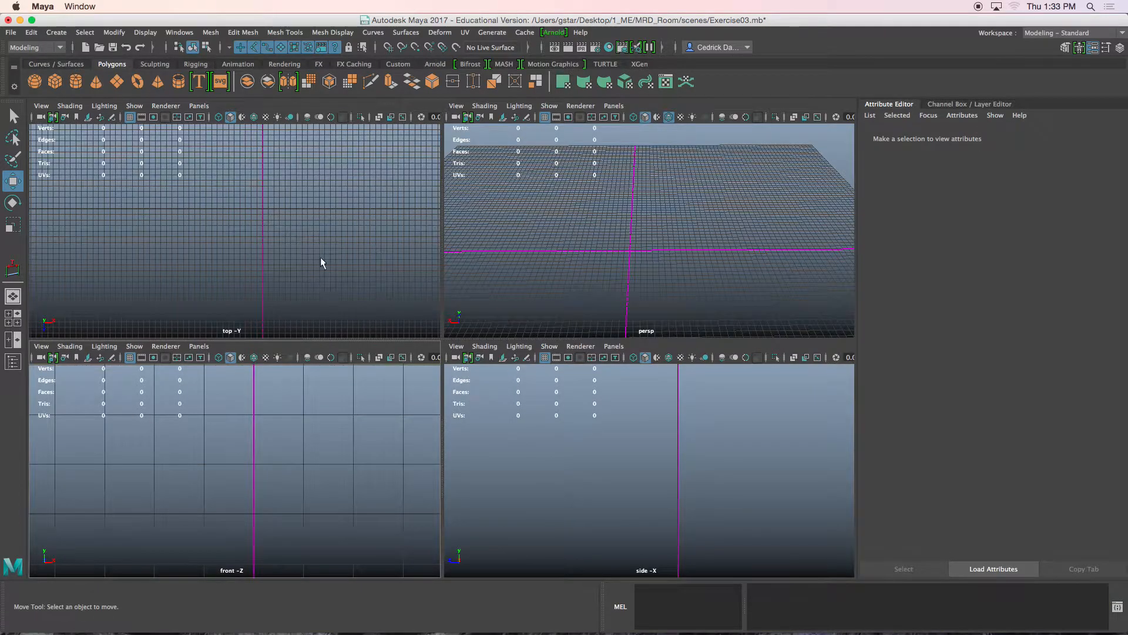
key(space)
mouse_move(529, 257)
alt+mouse_down()
mouse_move(532, 245)
mouse_move(534, 262)
alt+mouse_up()
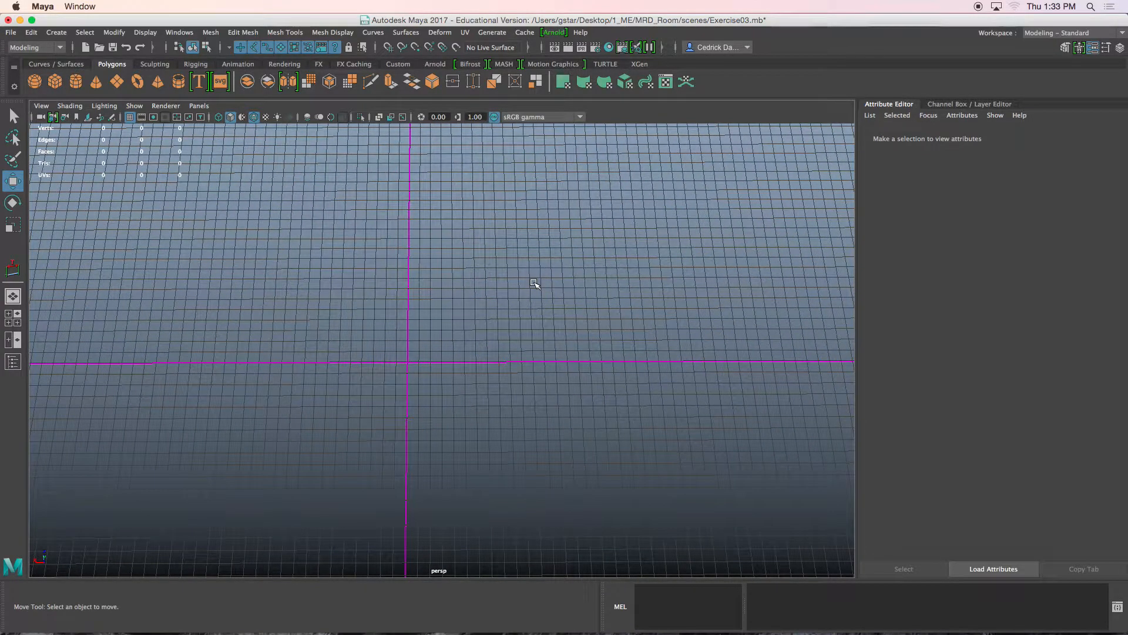
alt+drag(472, 356, 472, 361)
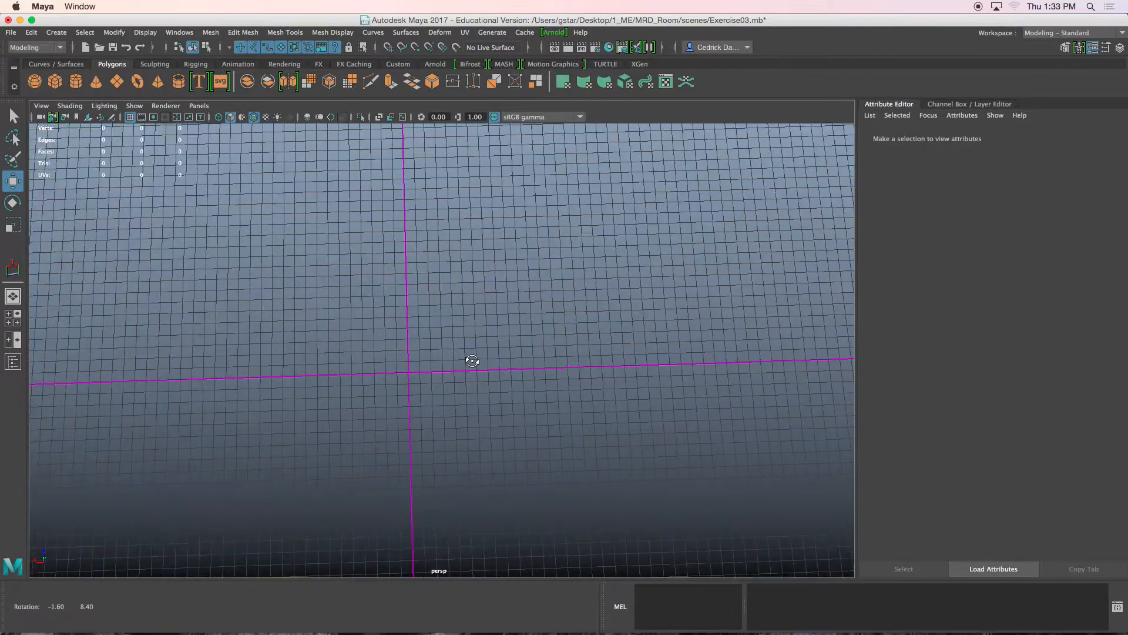
scroll(470, 378, up, 3)
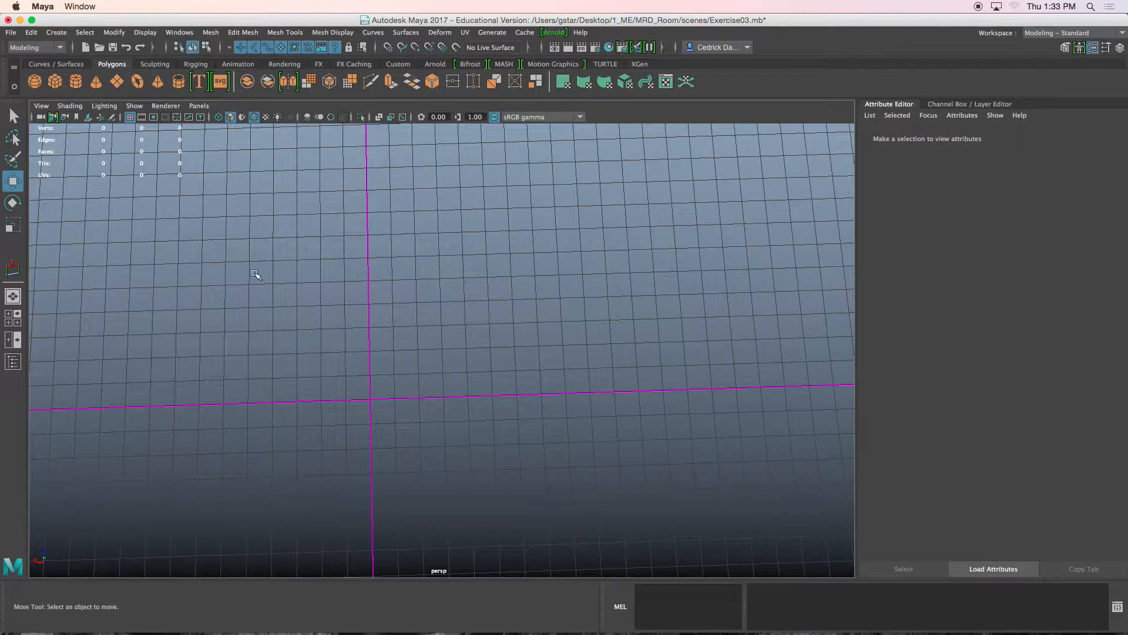
Step: Start a Create Polygon outline in the top view with grid-snapped points at the origin and 4 grid squares to its left
key(space)
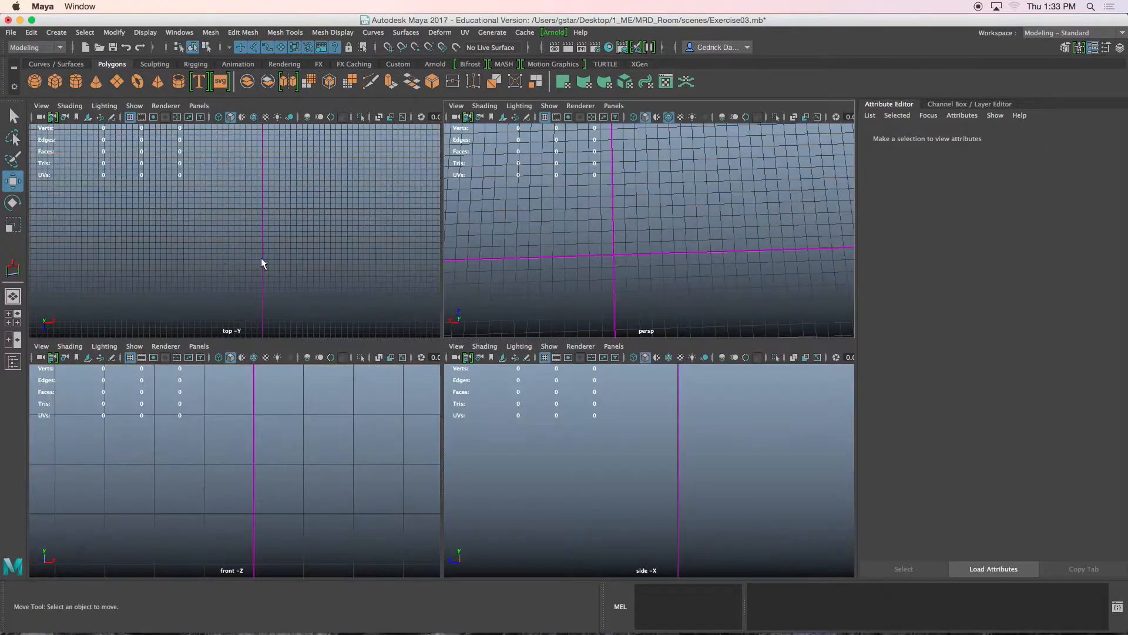
key(space)
scroll(427, 320, up, 3)
alt+middle_drag(426, 321, 365, 323)
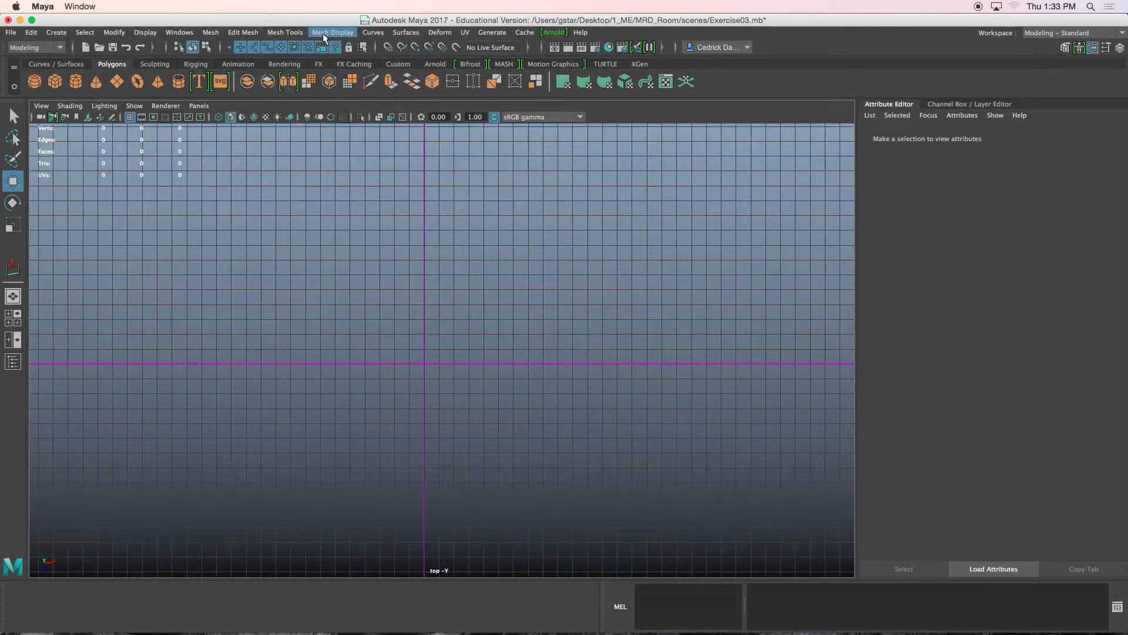
click(286, 32)
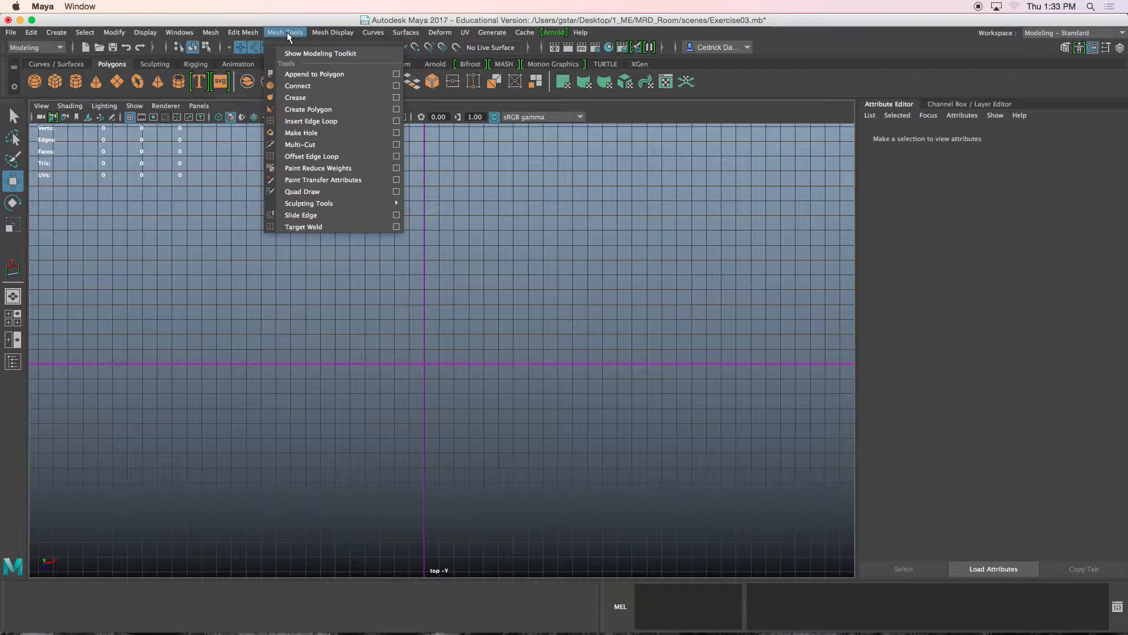
click(304, 113)
scroll(467, 353, up, 4)
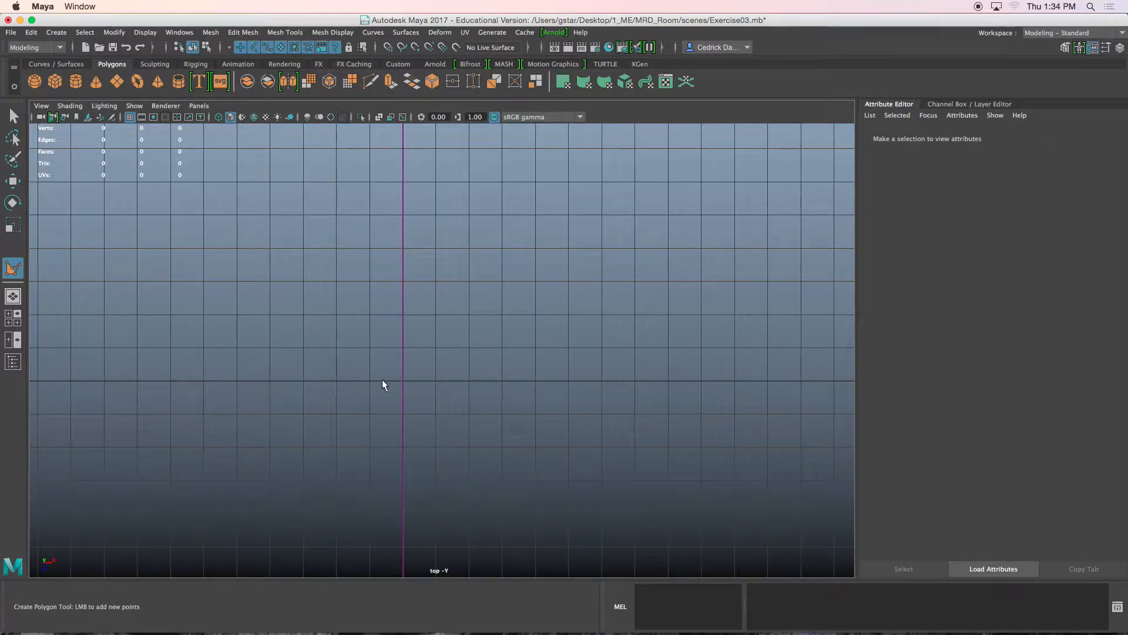
key(x)
click(403, 382)
click(270, 381)
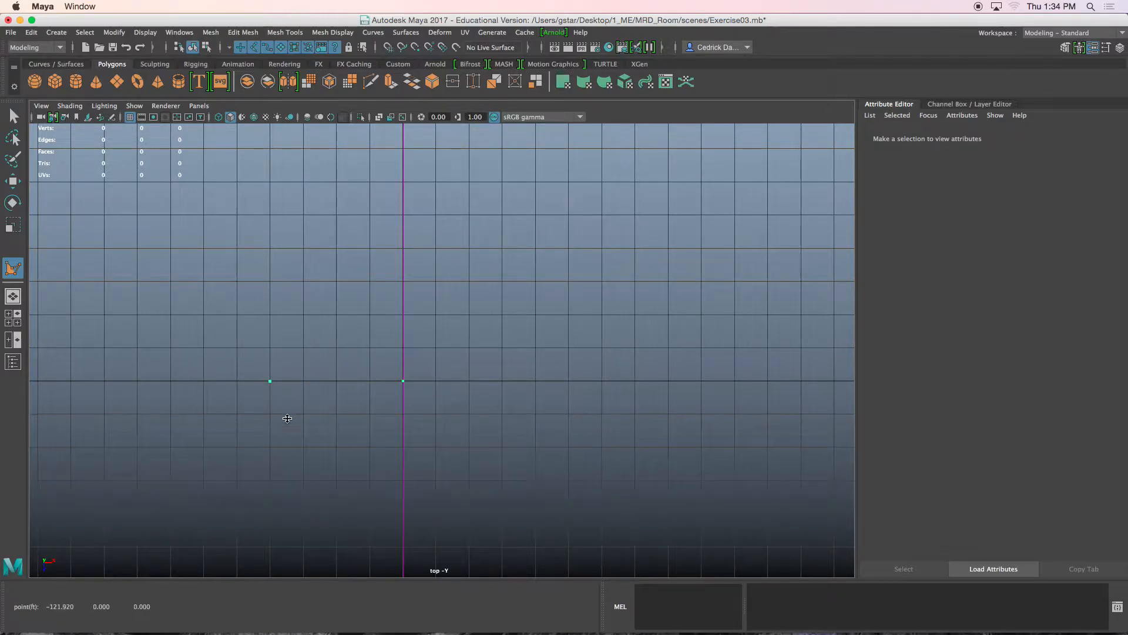
Step: Add grid-snapped outline points 6 grid squares below the second point and 25 squares to the right of that one
scroll(281, 420, down, 5)
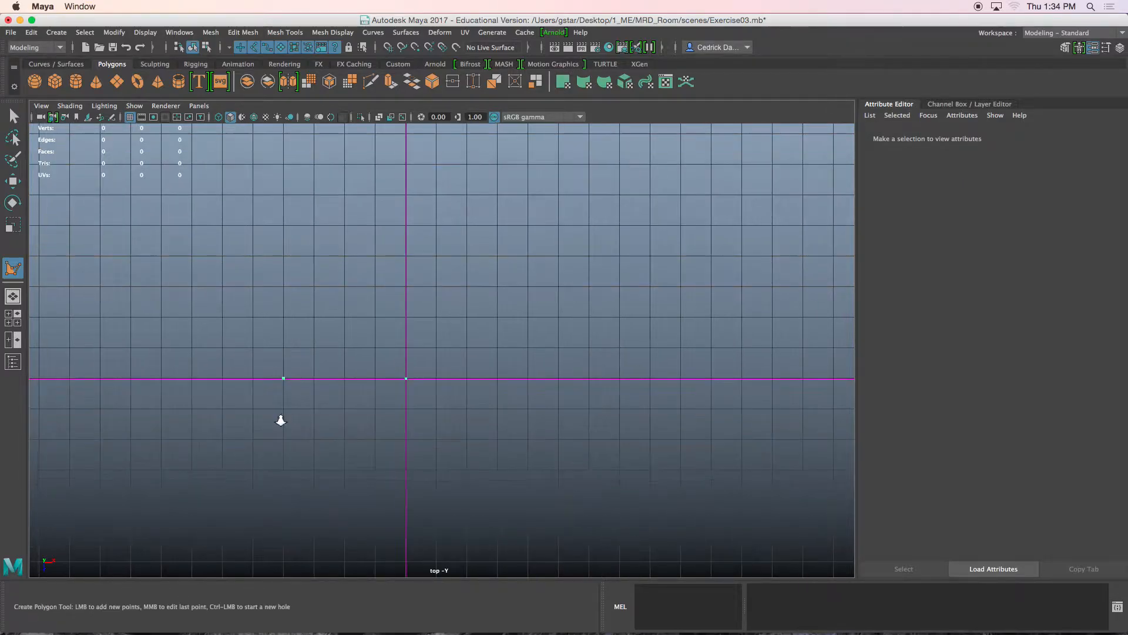
key(x)
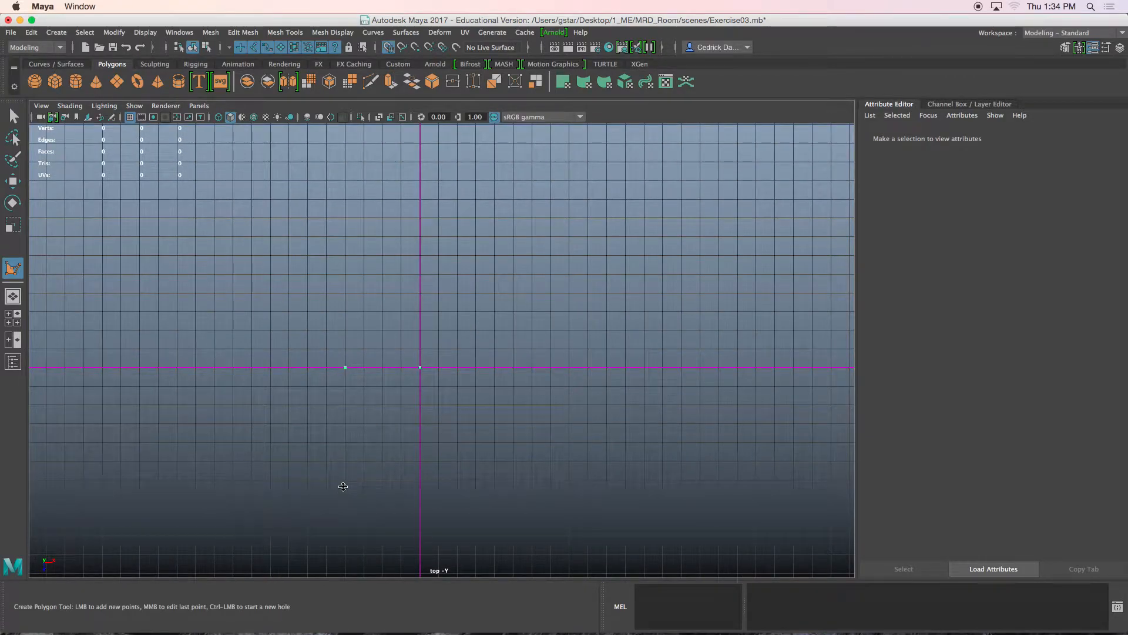
click(345, 479)
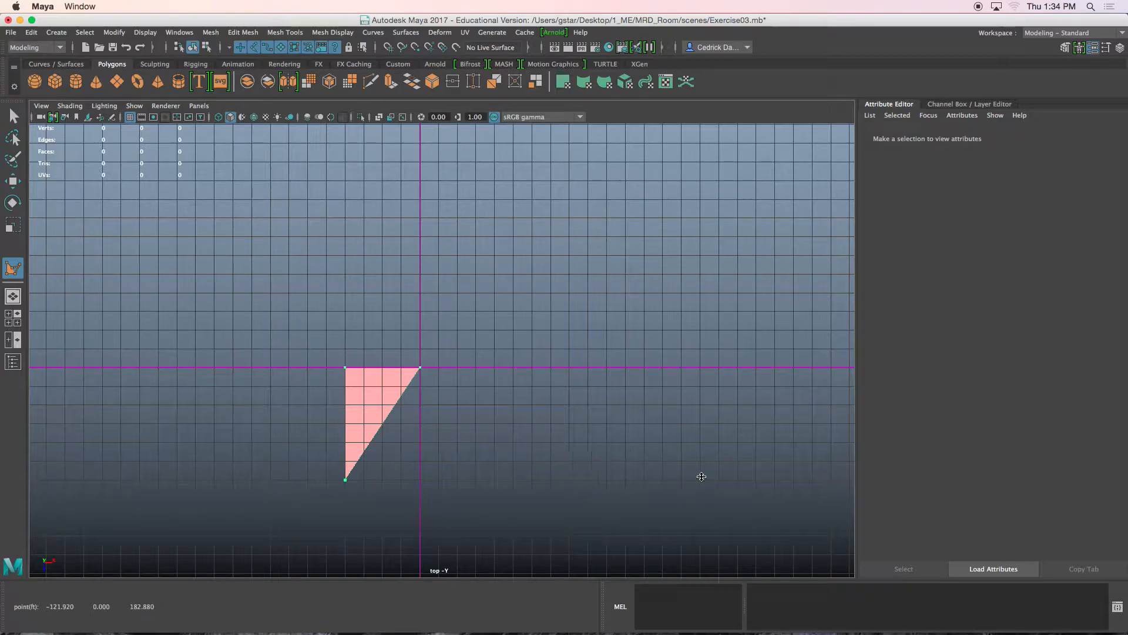
click(811, 477)
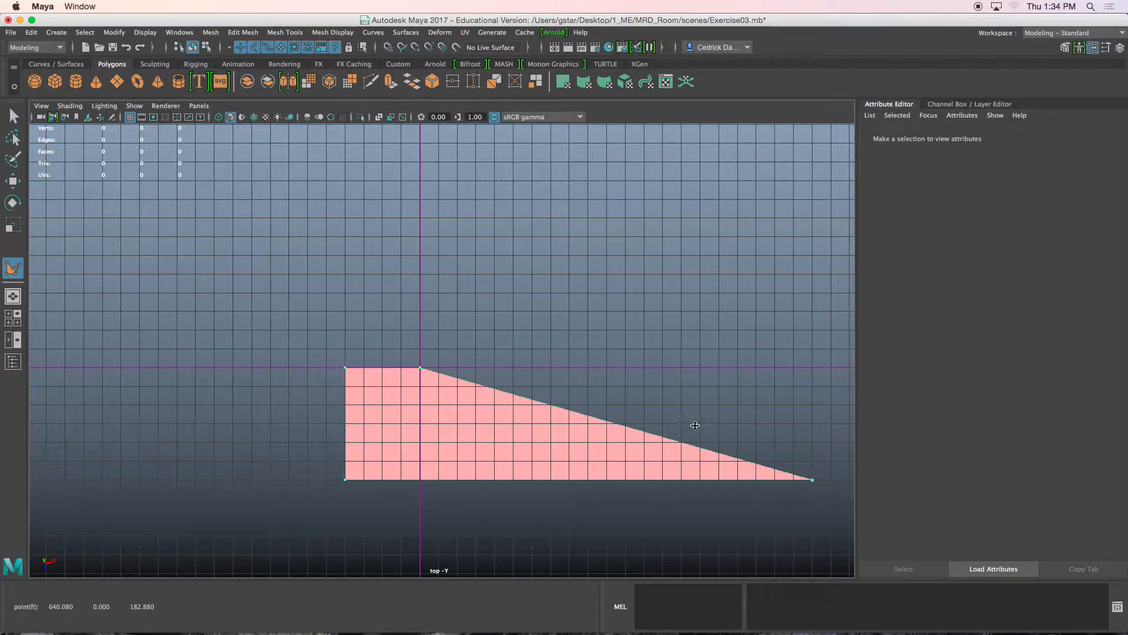
Step: Add grid-snapped points 17 squares above the lower-right corner and 11 squares above the origin, and complete the L-shaped floor polygon
alt+middle_drag(695, 424, 635, 478)
scroll(635, 478, down, 1)
key(x)
click(731, 224)
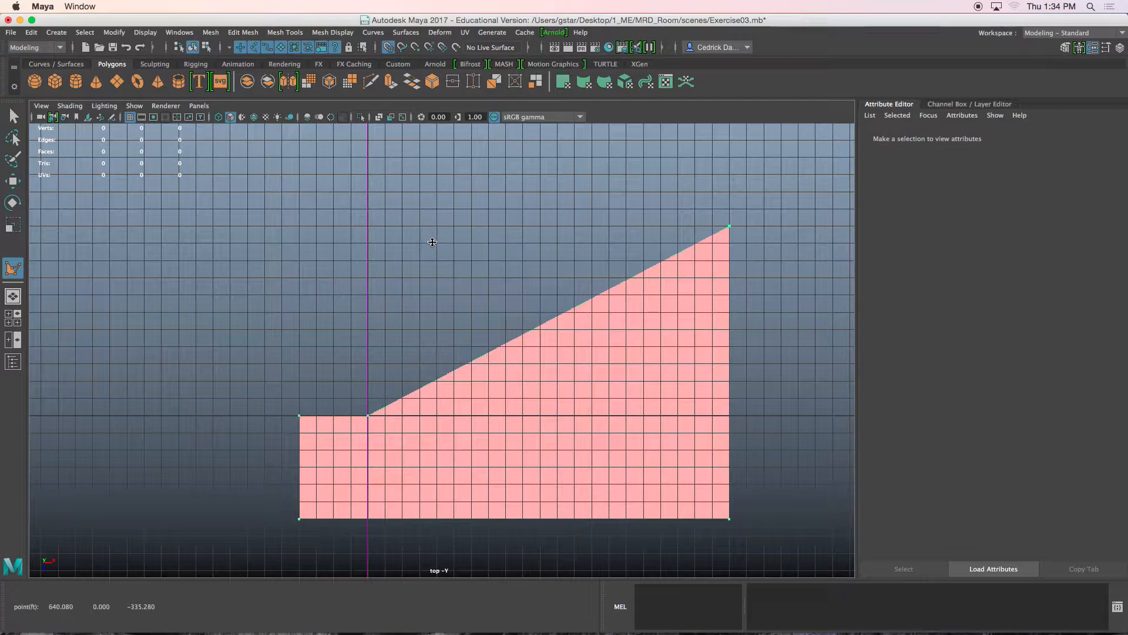
click(366, 242)
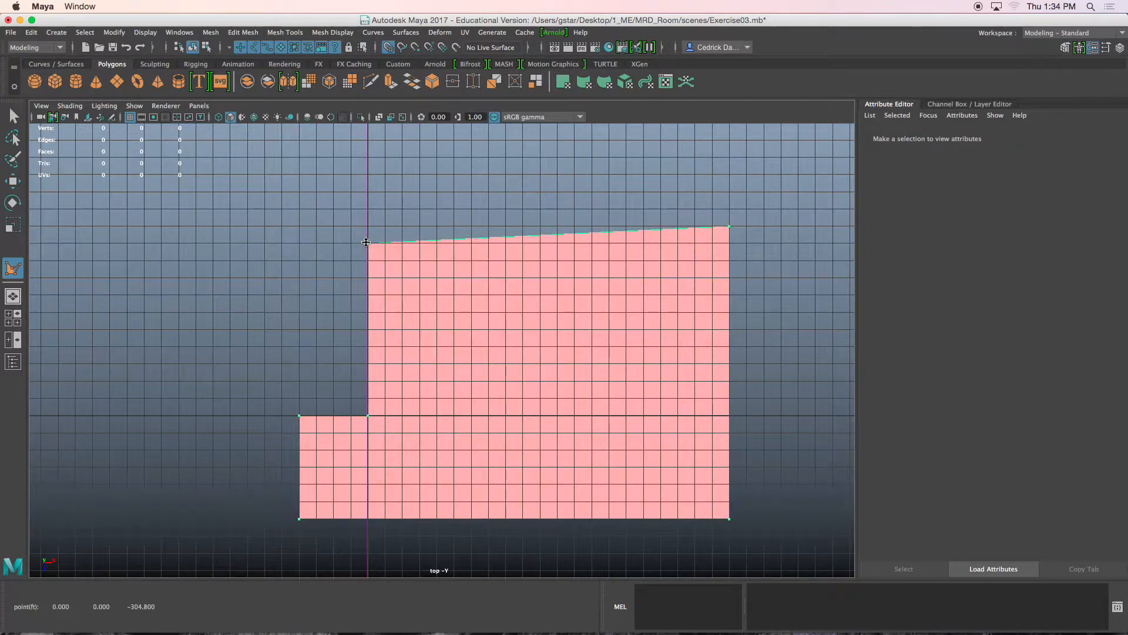
key(BackSpace)
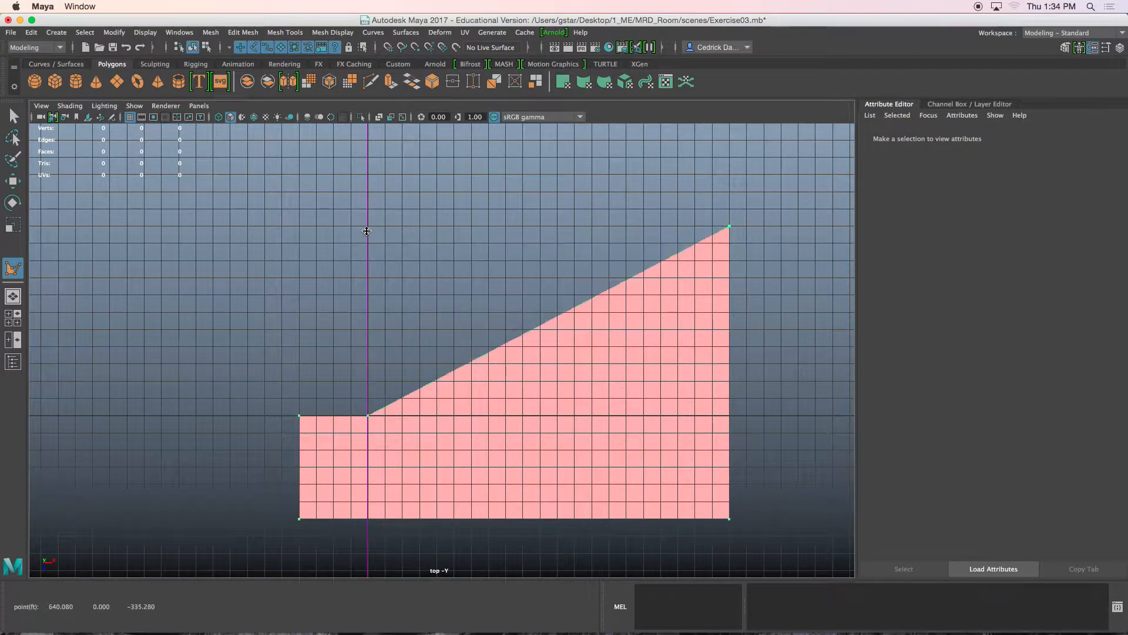
click(367, 227)
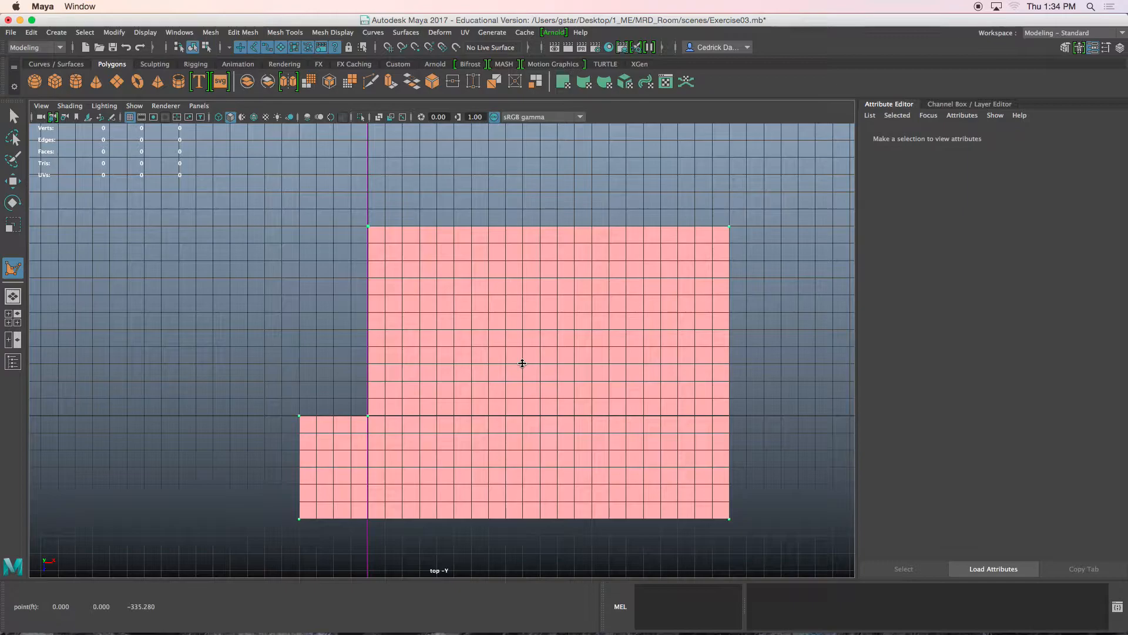
key(Return)
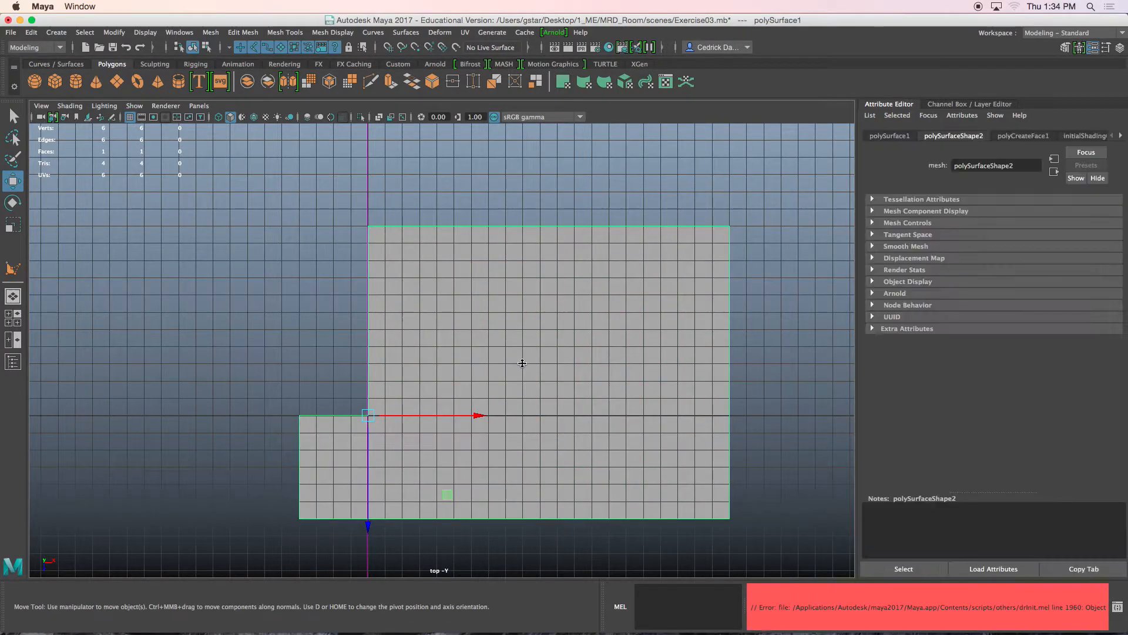
Step: Measure the floor's full bottom edge from corner to corner with the grid-snapped Distance Tool
alt+middle_drag(307, 430, 327, 390)
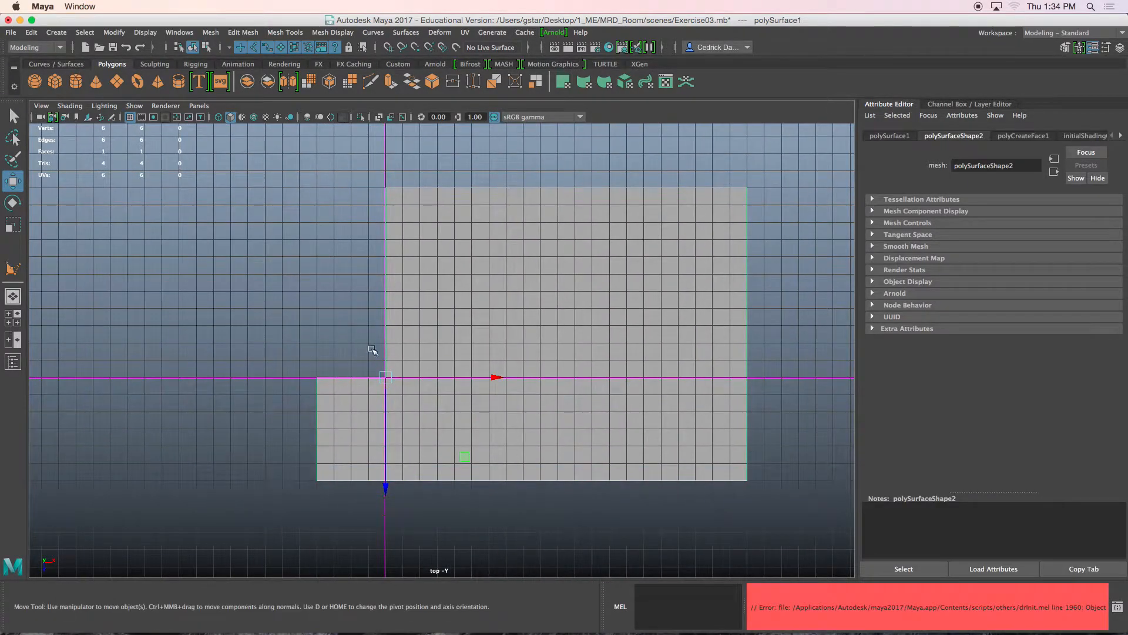
alt+middle_drag(466, 219, 414, 236)
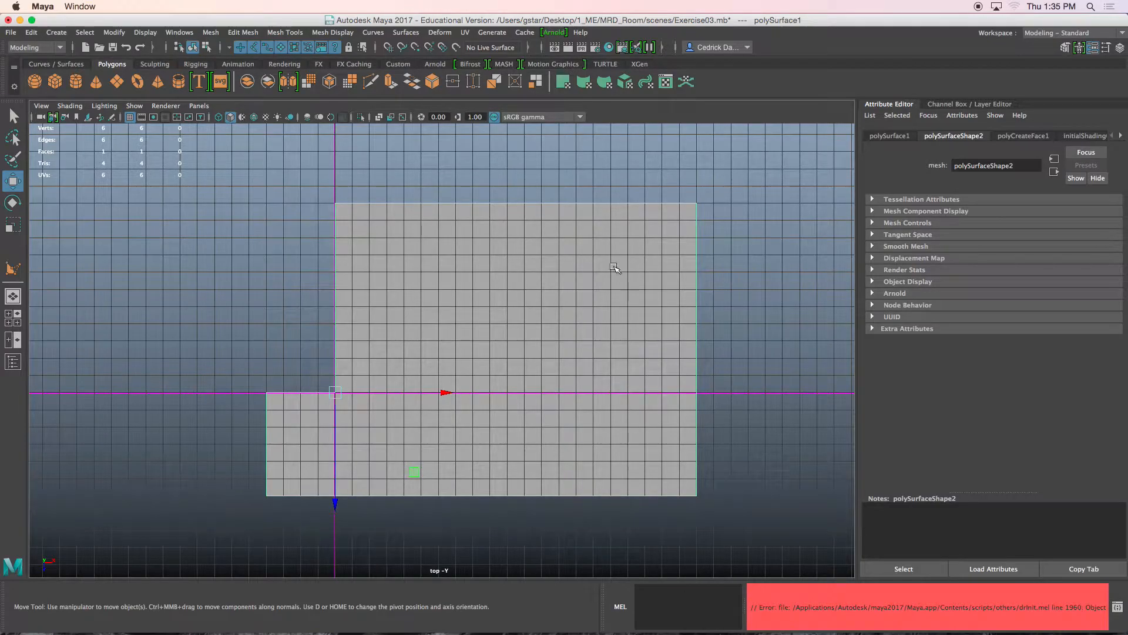
click(64, 34)
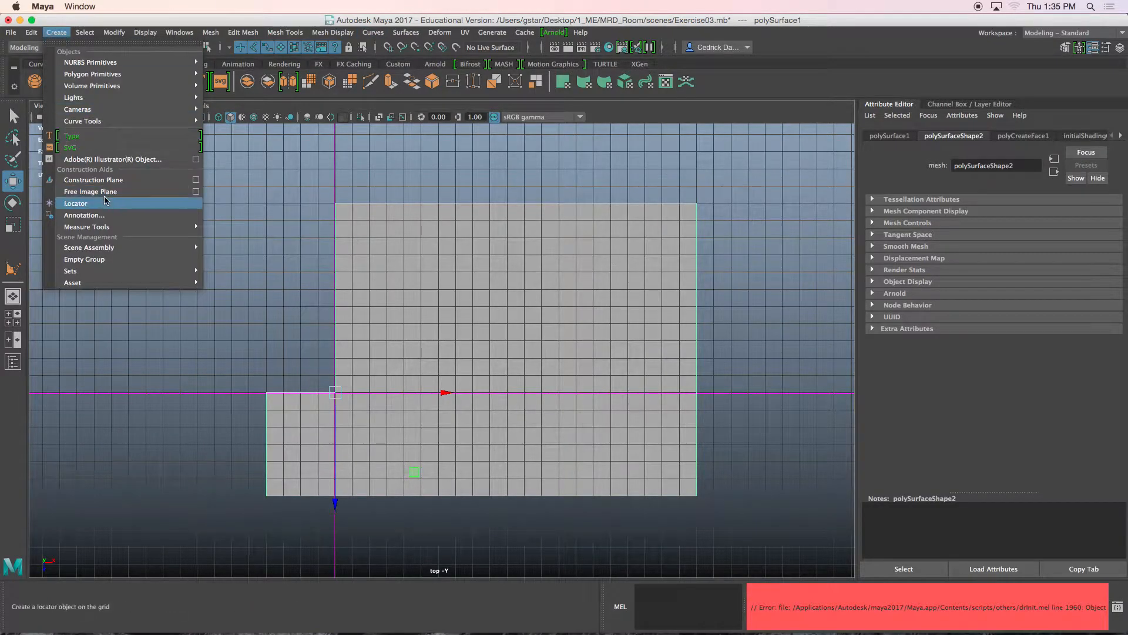
mouse_move(101, 227)
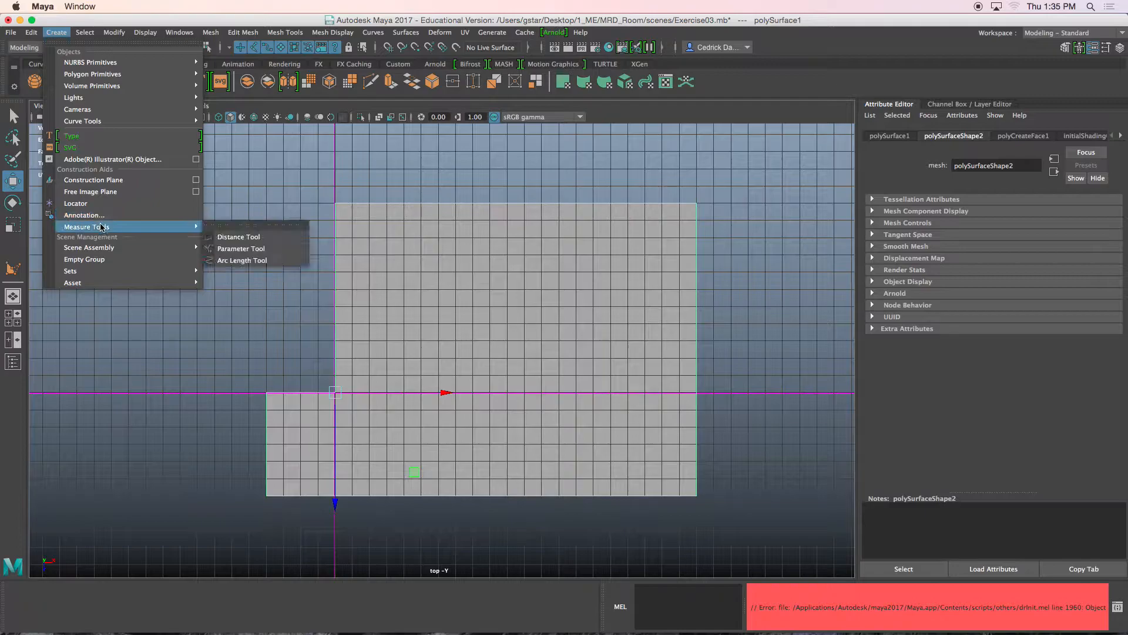
click(236, 236)
key(x)
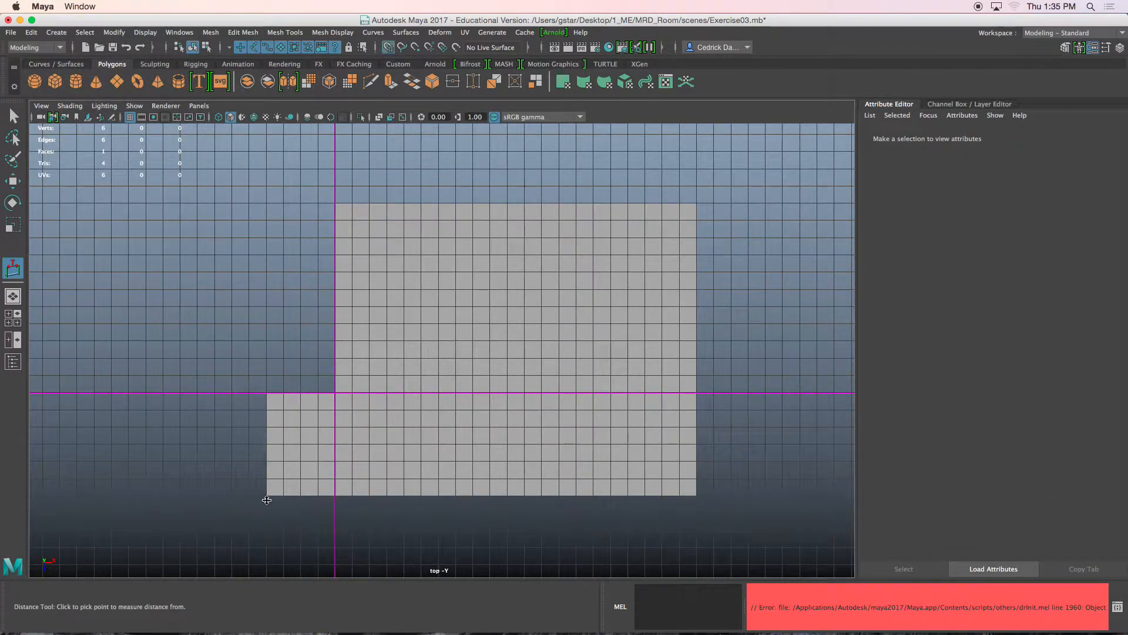
click(267, 496)
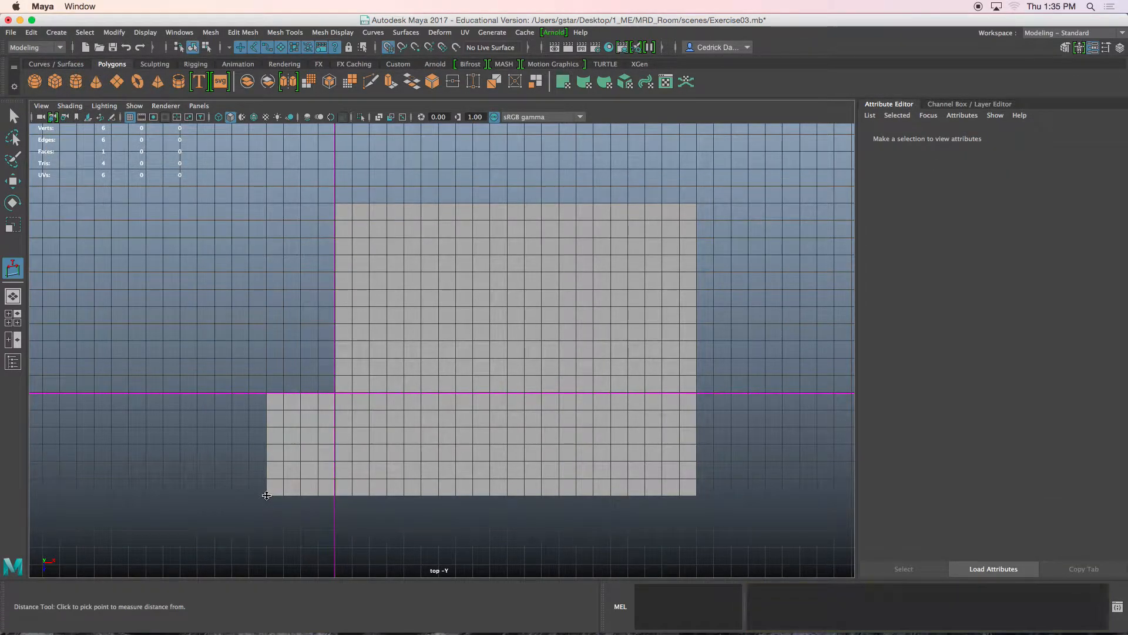
click(696, 494)
alt+middle_drag(668, 525, 694, 438)
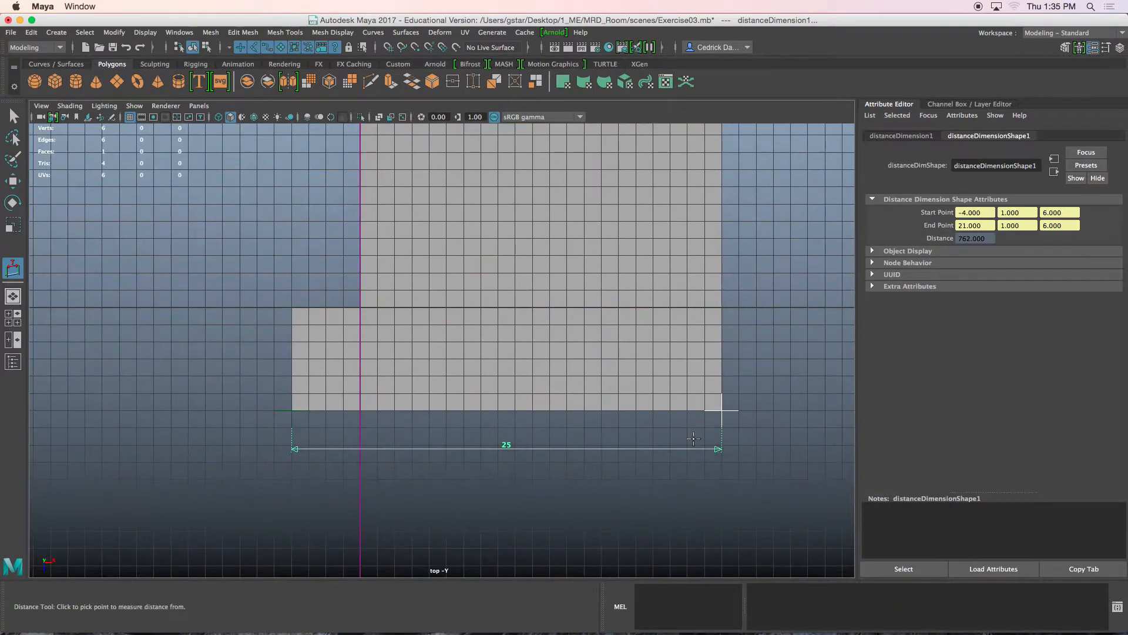
scroll(693, 437, up, 2)
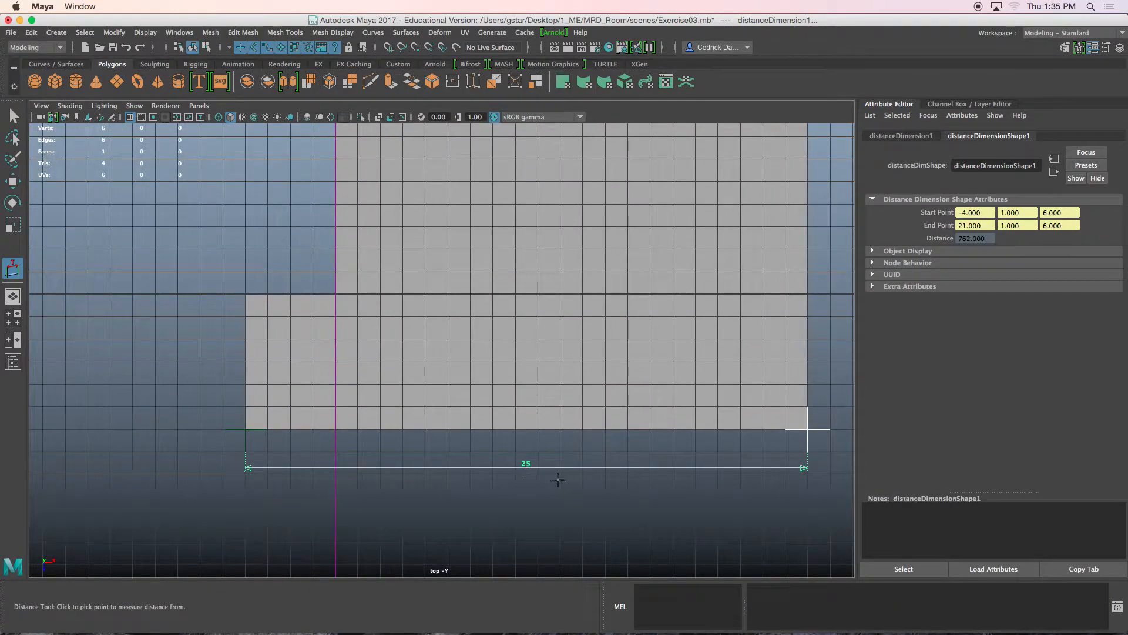
Step: Move the measurement's right locator along X until the distance spans 30 feet
key(w)
alt+middle_drag(605, 452, 446, 458)
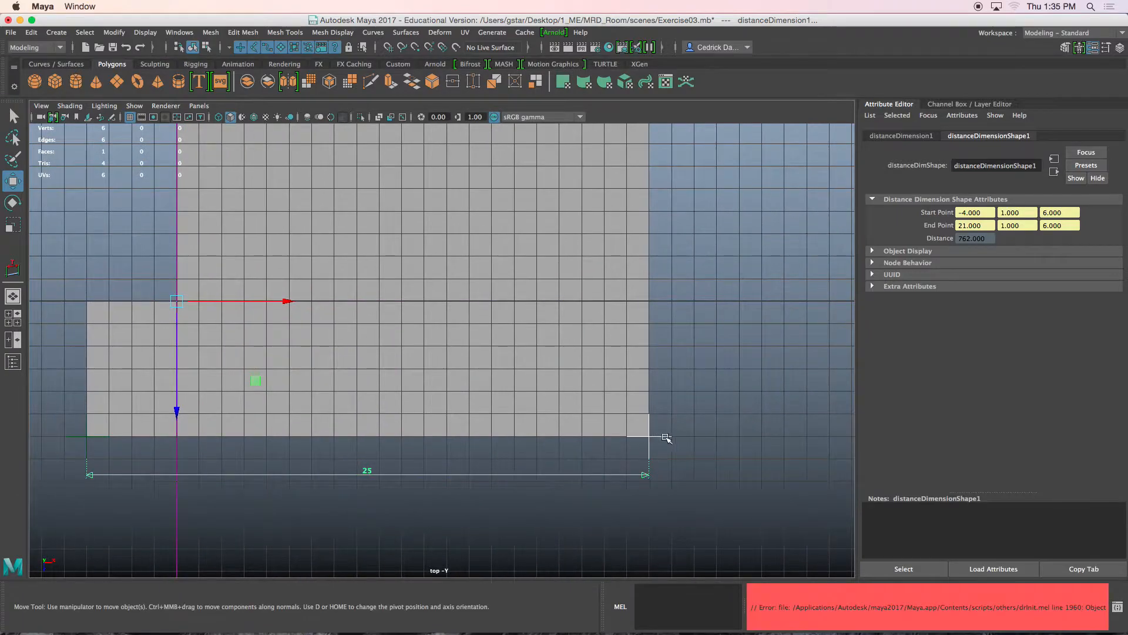
click(649, 436)
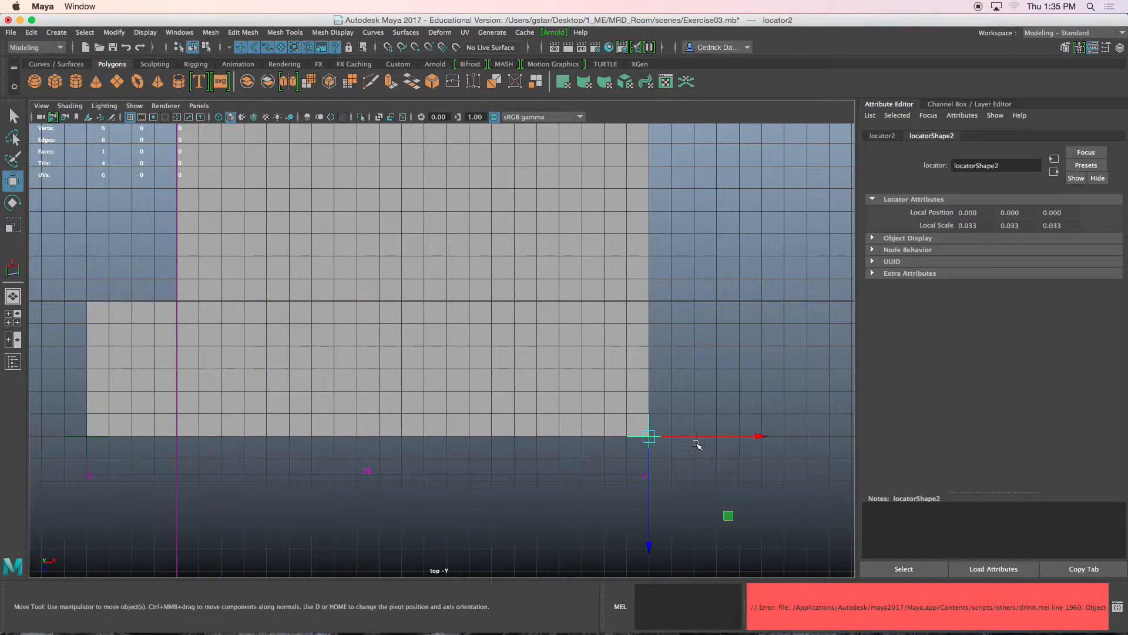
drag(705, 438, 761, 436)
scroll(660, 405, down, 1)
alt+middle_drag(656, 408, 642, 446)
Step: Select the floor's right edge and move it, snapped to the grid, to the 30-foot mark
click(580, 312)
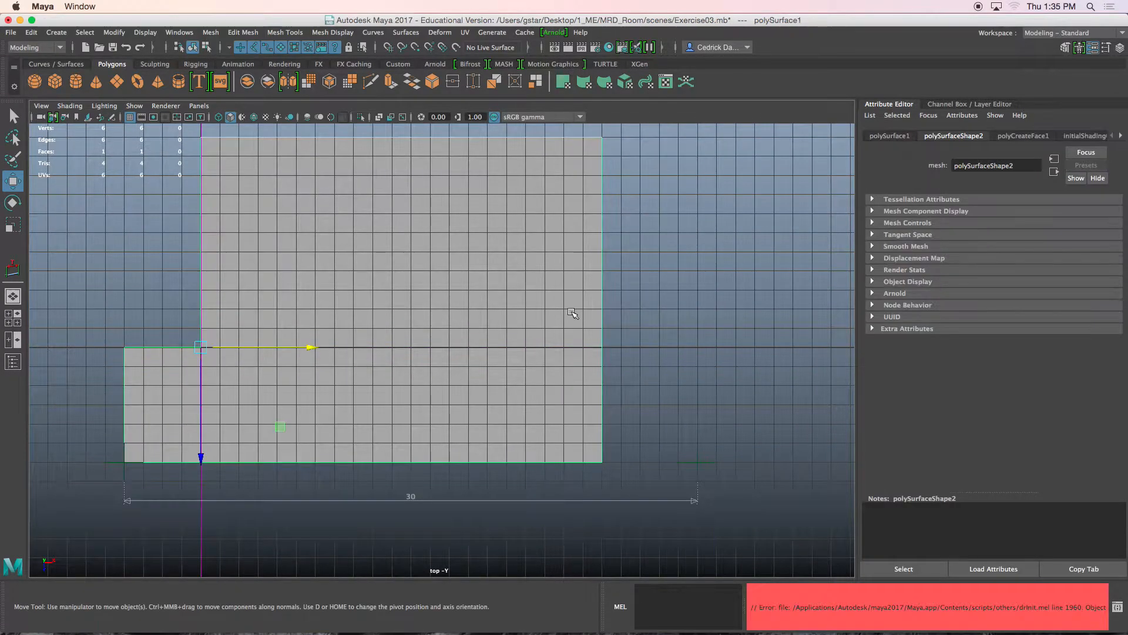
alt+middle_drag(568, 291, 568, 308)
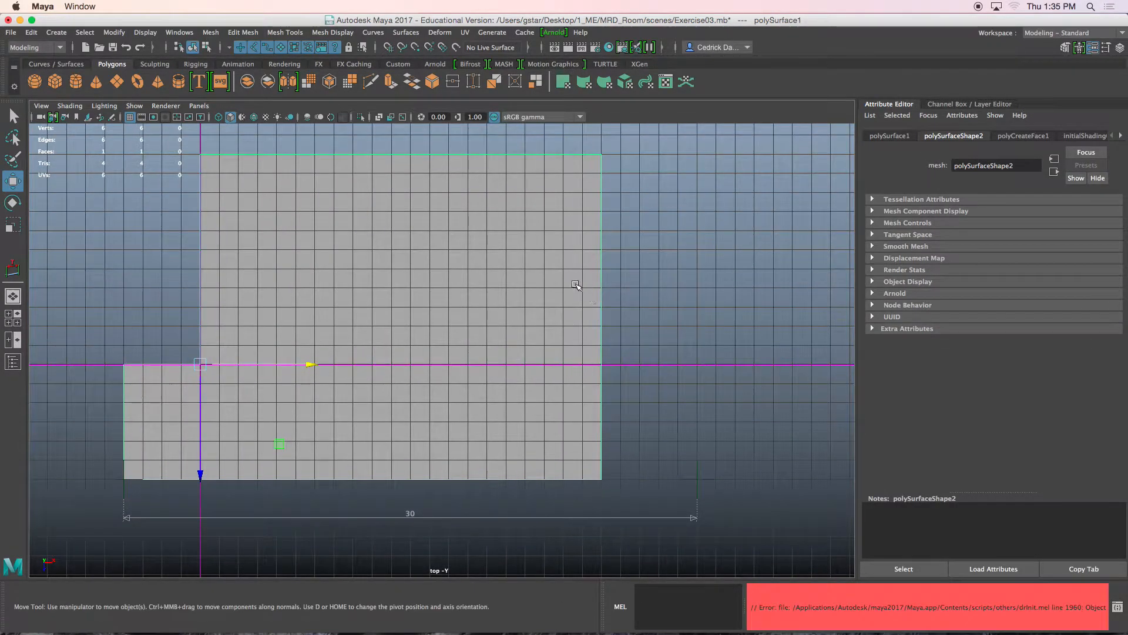
right_drag(547, 281, 546, 249)
drag(595, 239, 694, 325)
key(x)
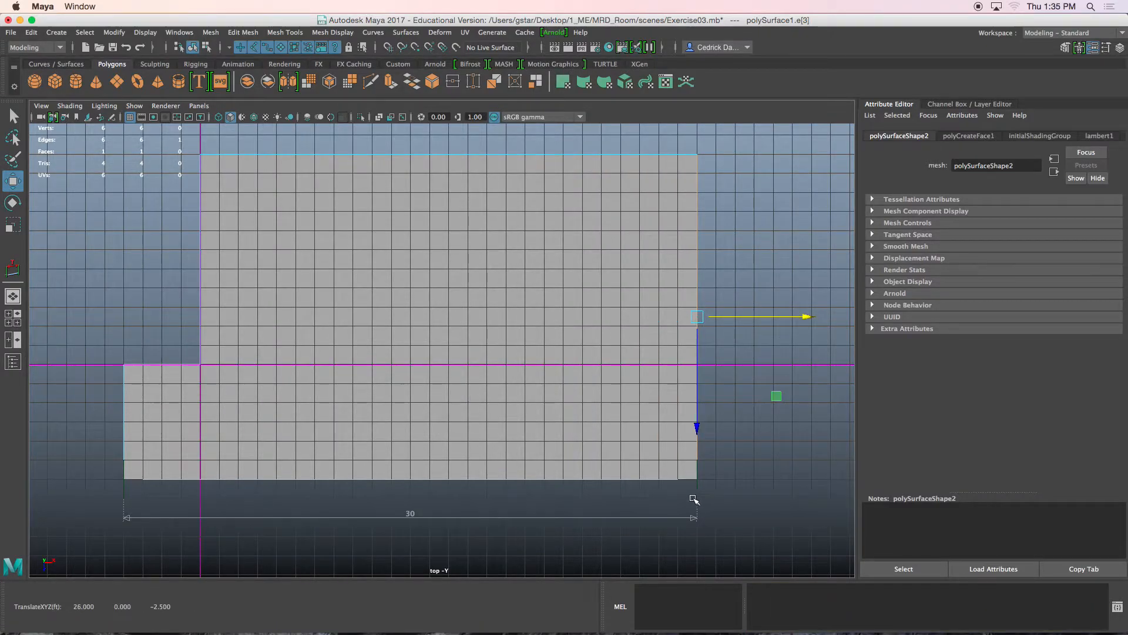
Step: Select the floor's upper edge and move it one grid square down toward the origin
alt+middle_drag(696, 493, 707, 454)
alt+middle_drag(652, 405, 684, 491)
alt+right_drag(649, 353, 613, 333)
click(500, 217)
drag(488, 264, 494, 240)
Step: Delete the distance measurement below the floor together with both of its locators
alt+middle_drag(433, 377, 438, 323)
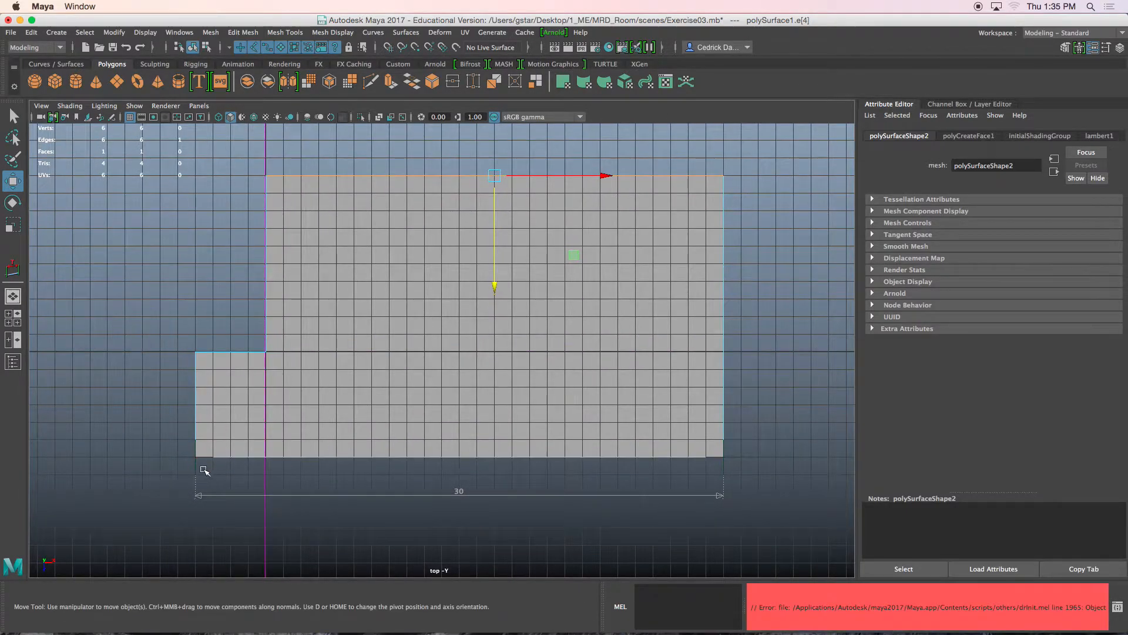
drag(186, 464, 747, 563)
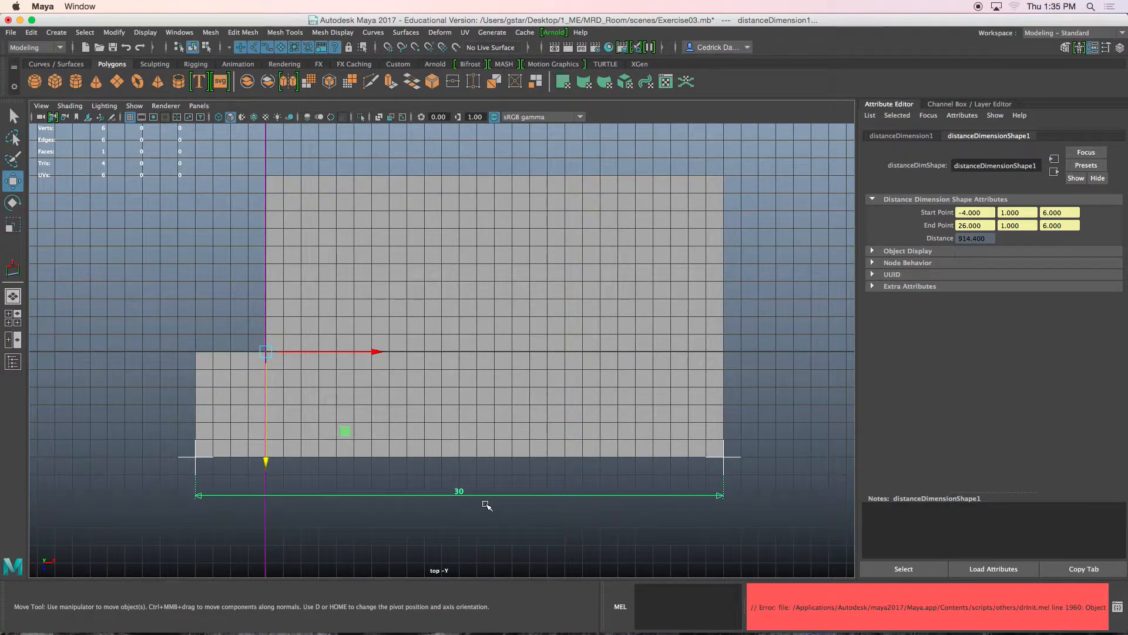
key(Delete)
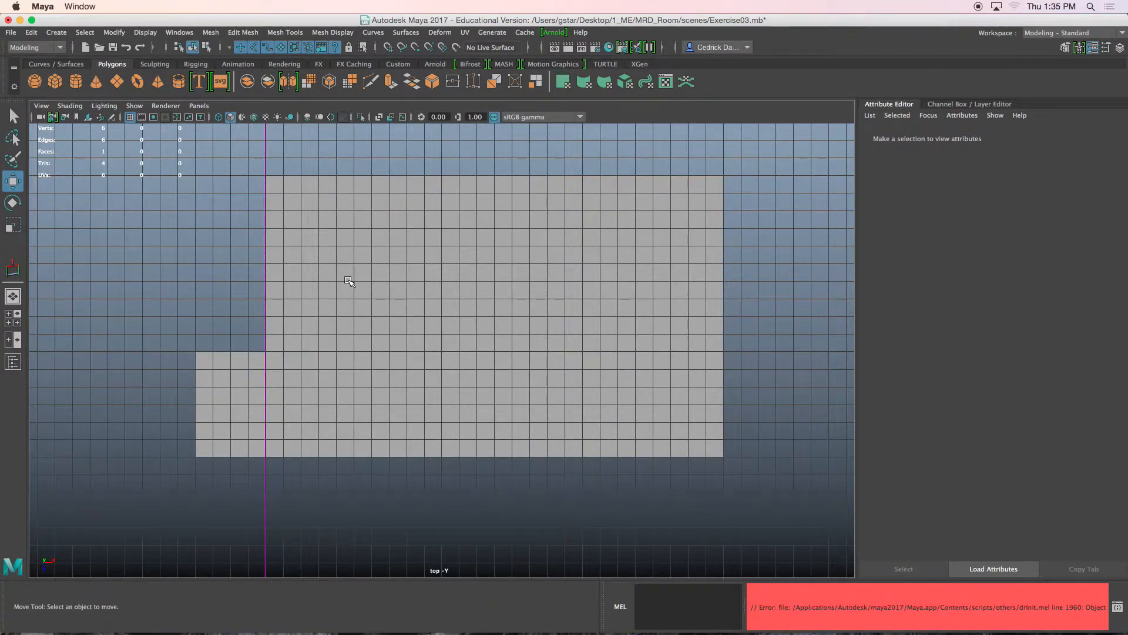
Step: Hide the grid in the top view and turn on Wireframe on Shaded
click(129, 116)
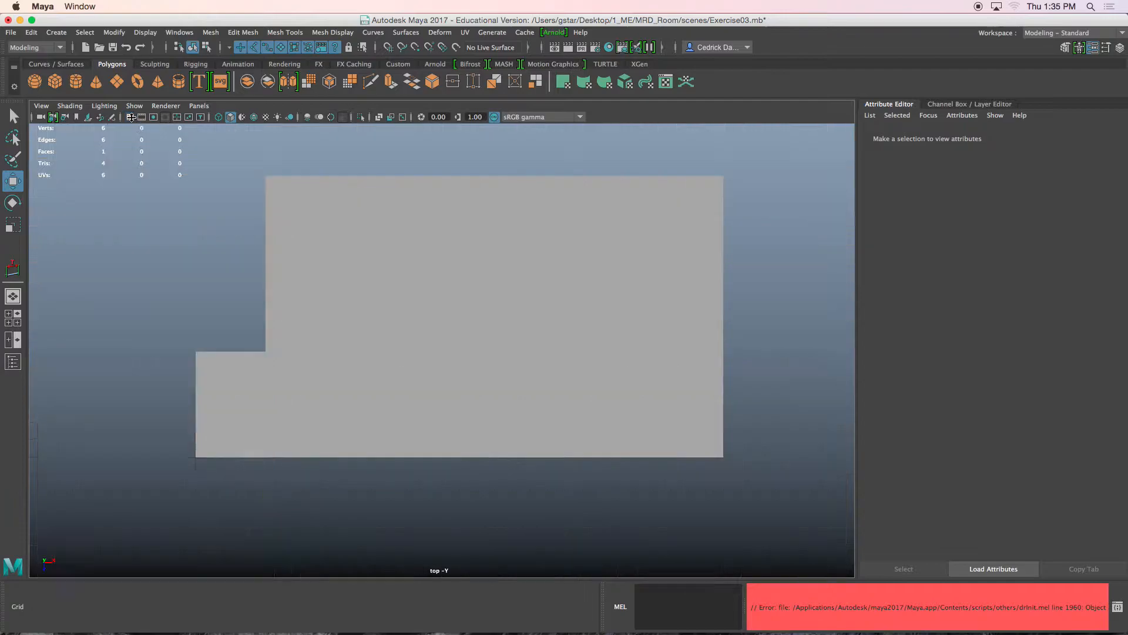
alt+middle_drag(322, 335, 395, 323)
scroll(349, 274, up, 2)
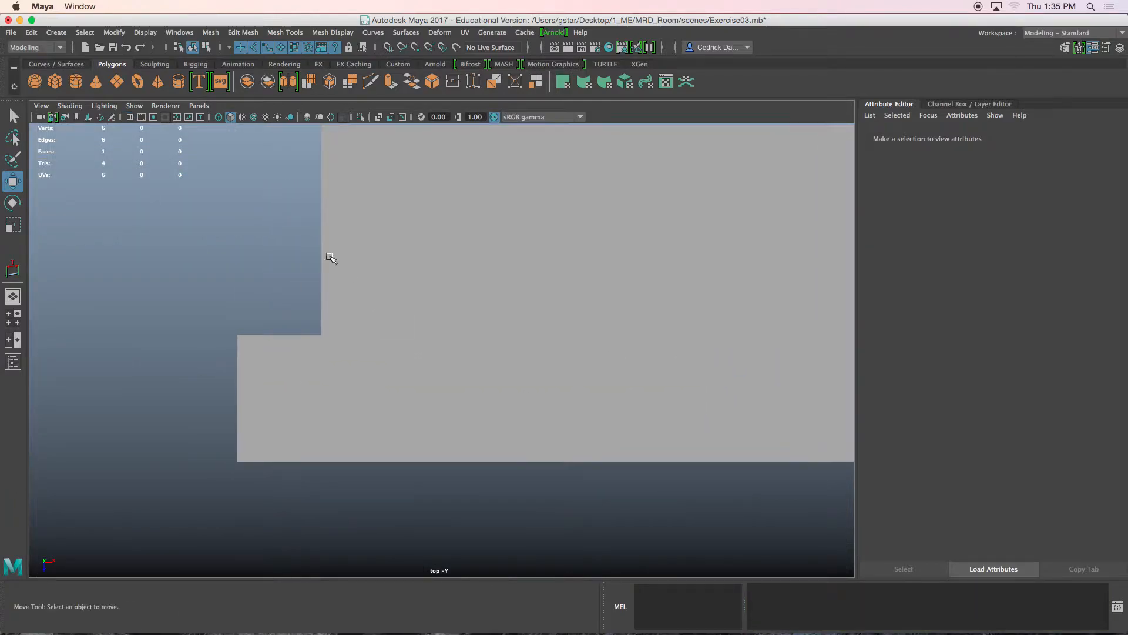
click(256, 116)
scroll(347, 360, down, 2)
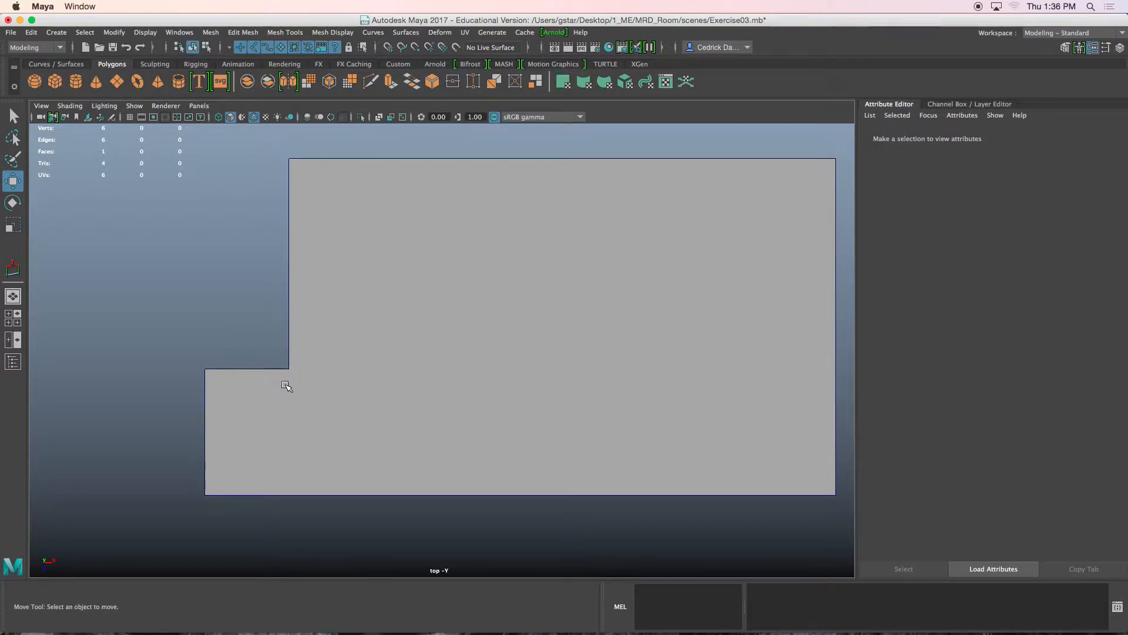
Step: Select the floor's face to inspect its shape and return to object selection
alt+middle_drag(340, 374, 309, 378)
right_drag(343, 285, 344, 314)
click(346, 316)
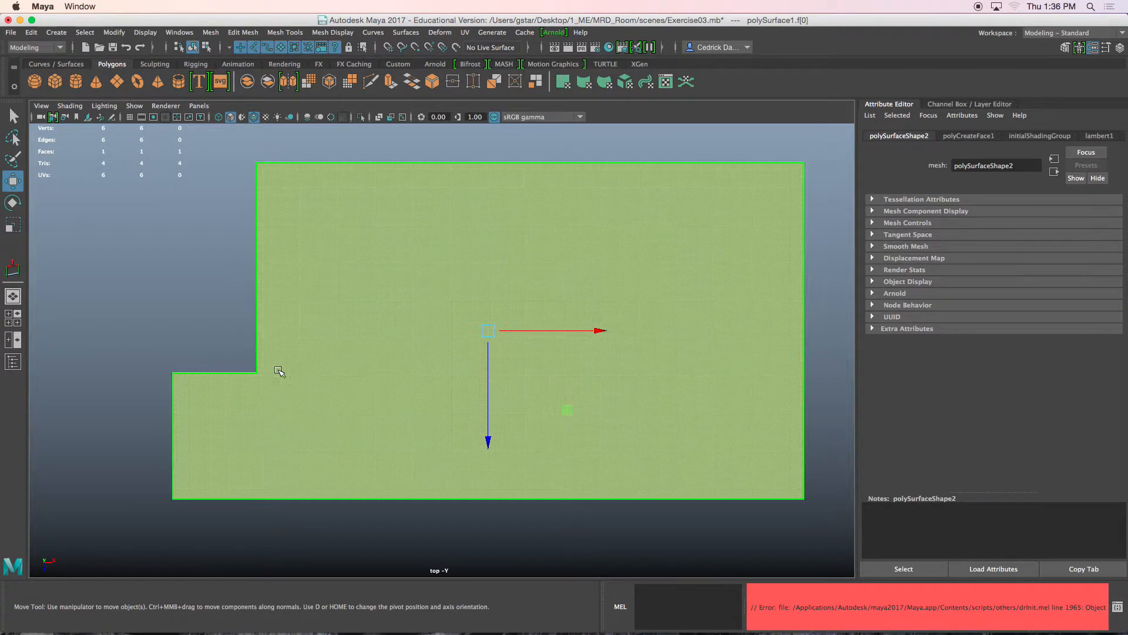
right_drag(290, 309, 323, 262)
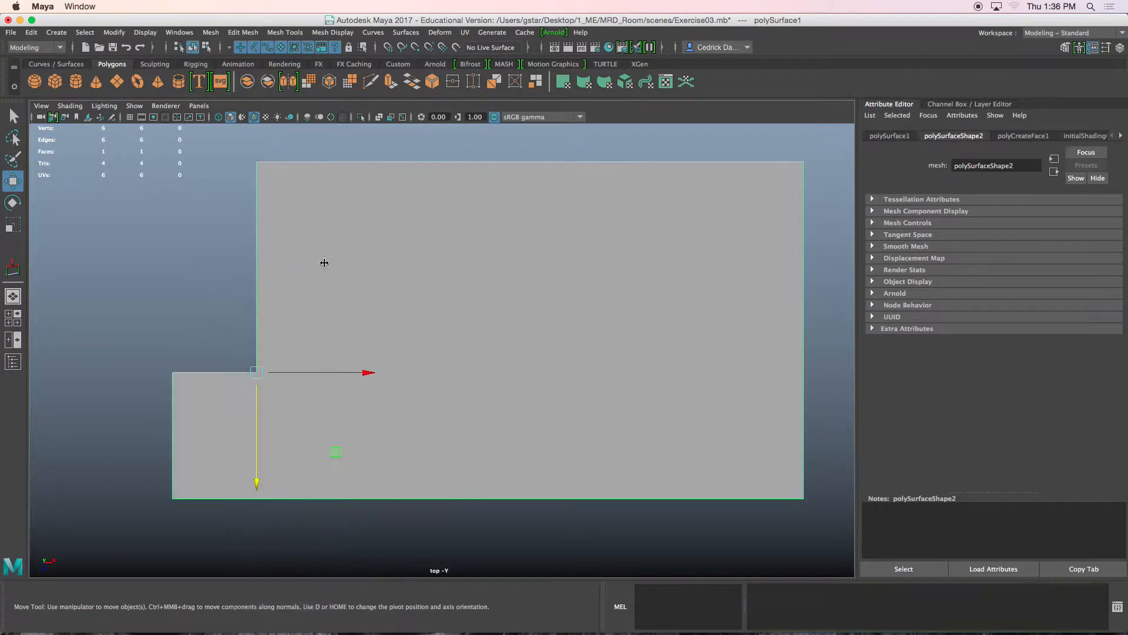
Step: Cut the floor face with Multi-Cut from the inner corner down to the bottom edge, roughly below that corner
click(295, 35)
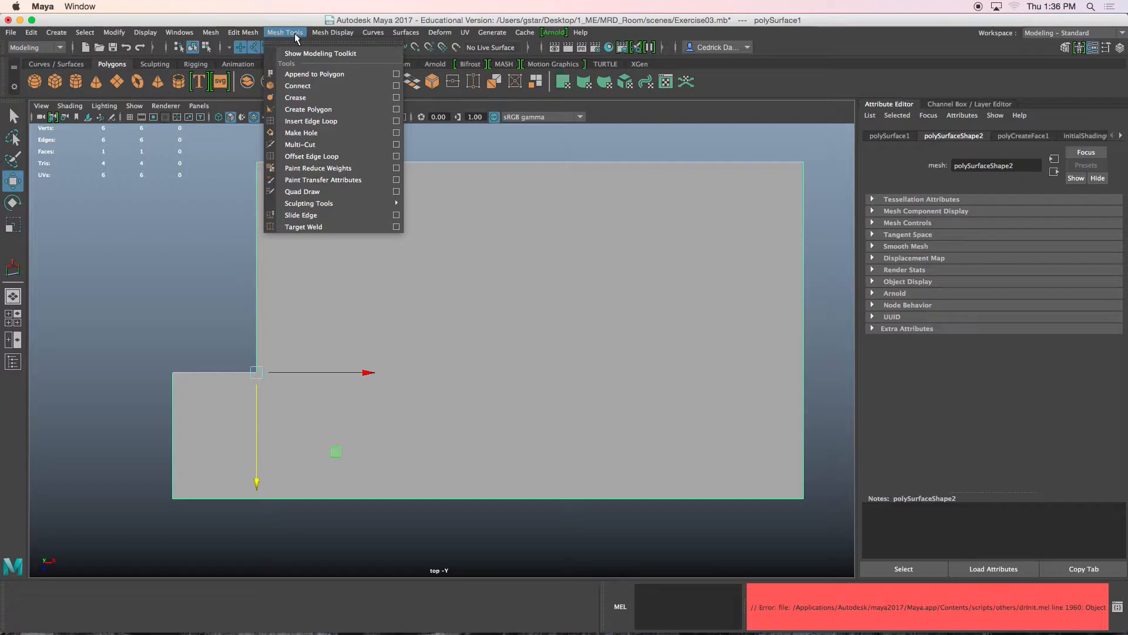
click(300, 144)
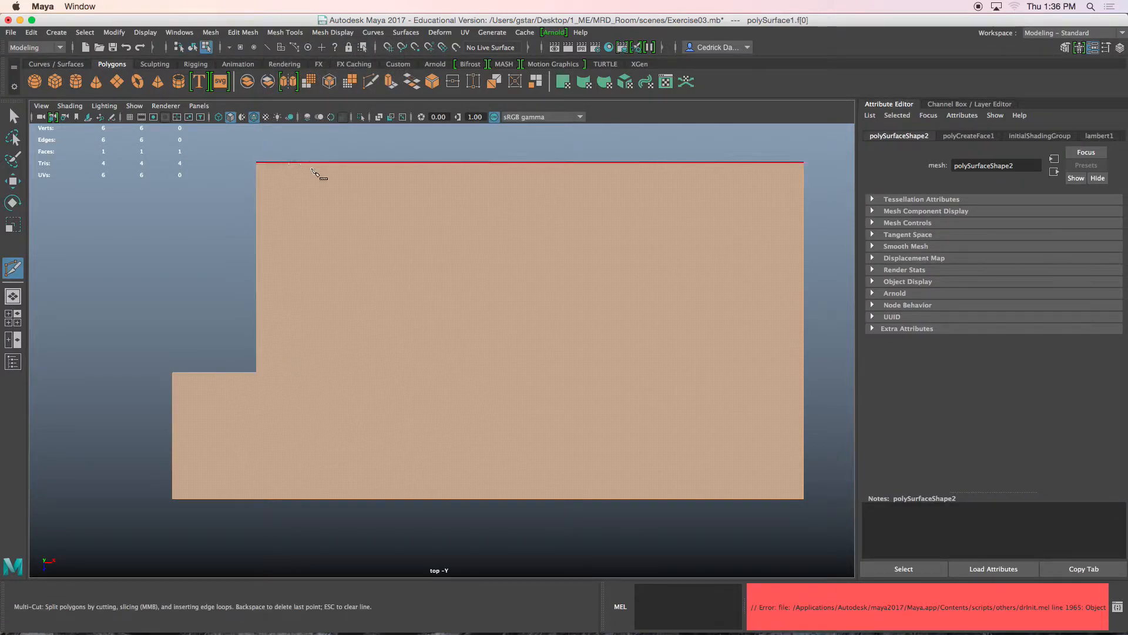
click(257, 373)
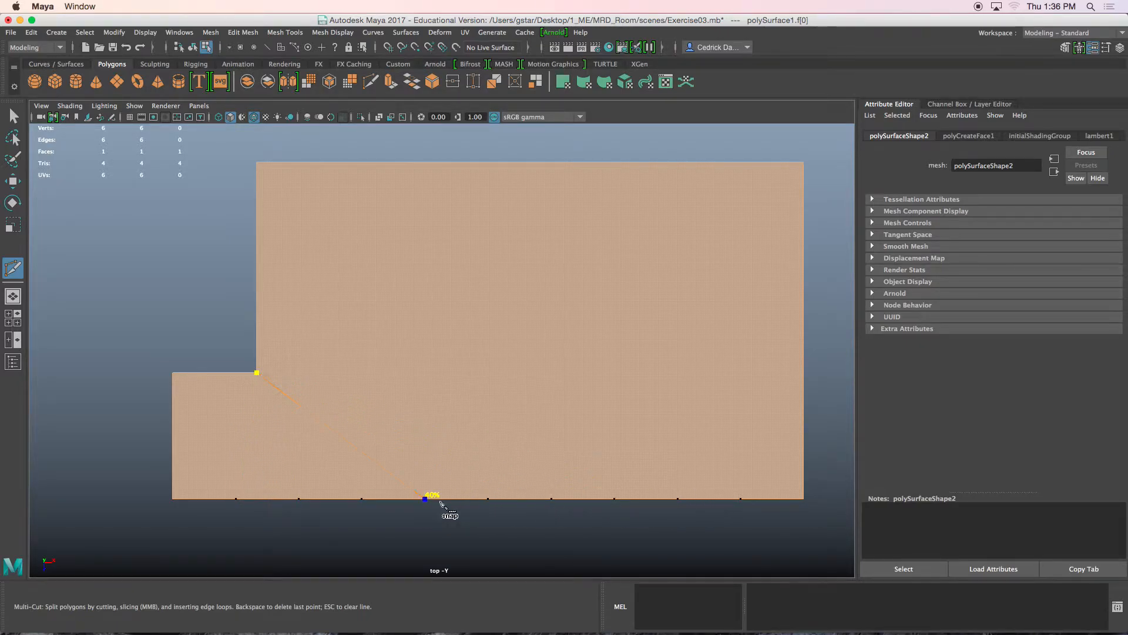
click(235, 499)
click(261, 499)
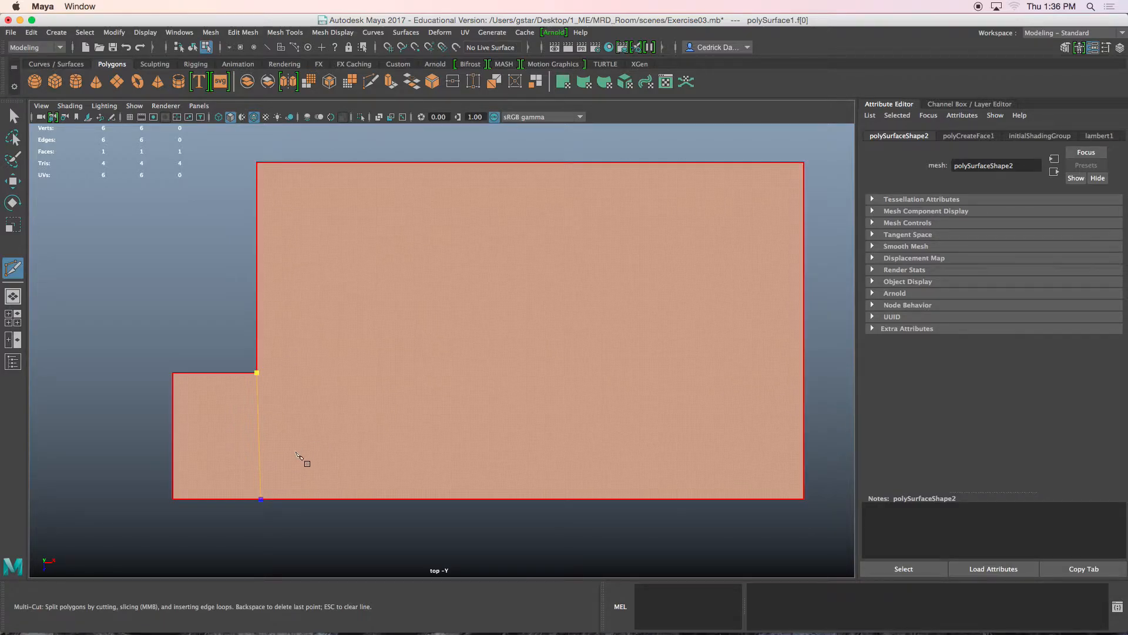
key(Return)
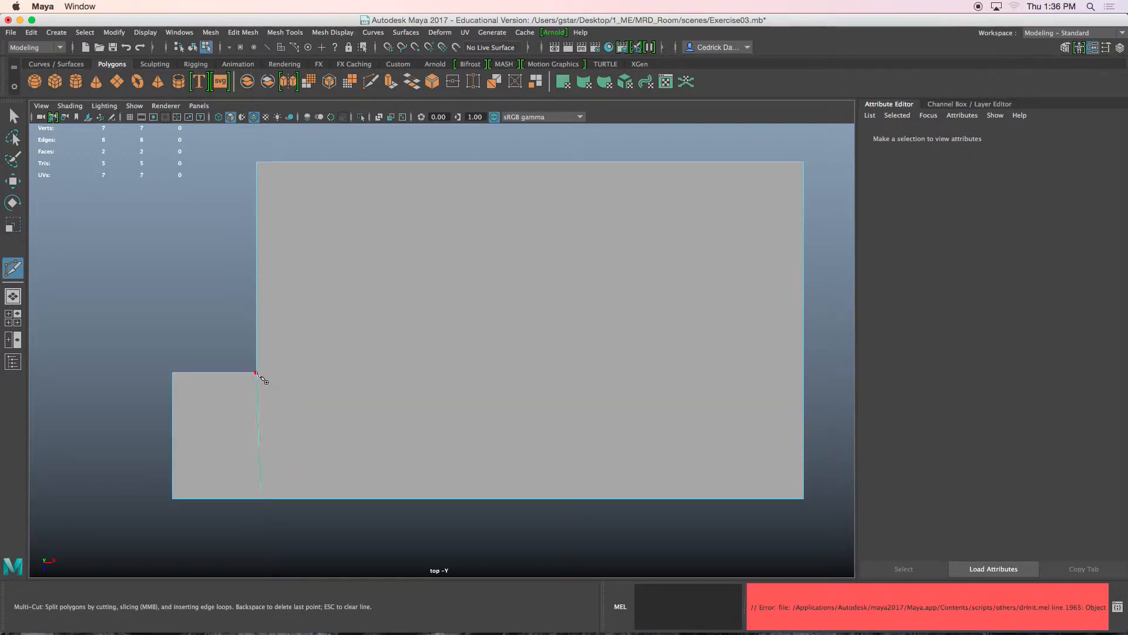
Step: Cut the floor with Multi-Cut from the inner corner across to the far right edge and select the resulting upper face
click(257, 373)
drag(802, 368, 807, 378)
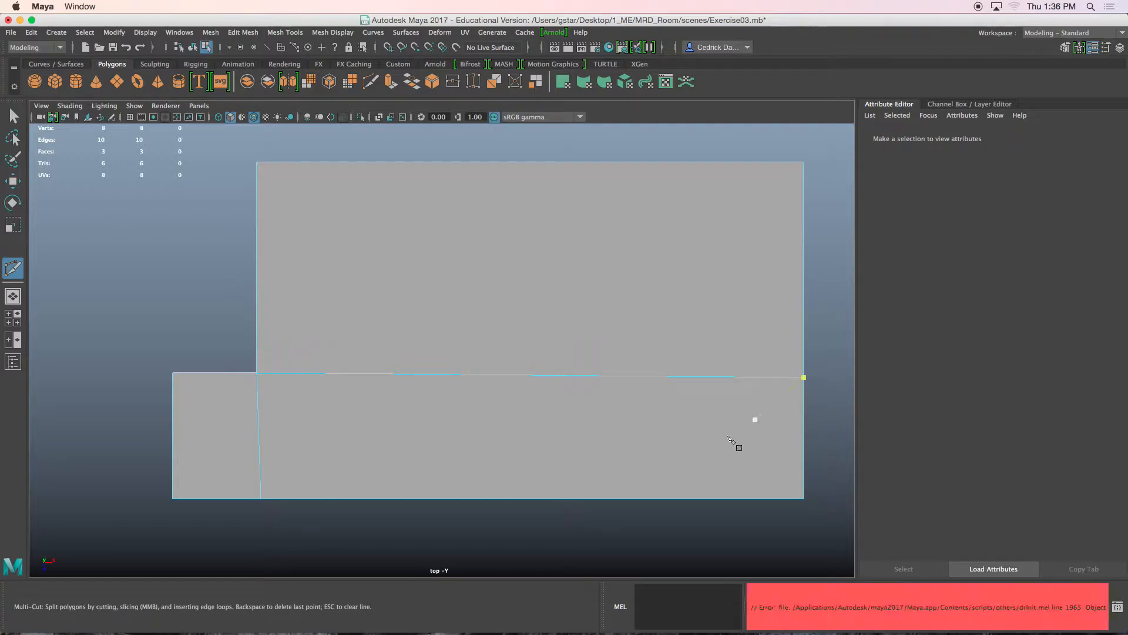
key(w)
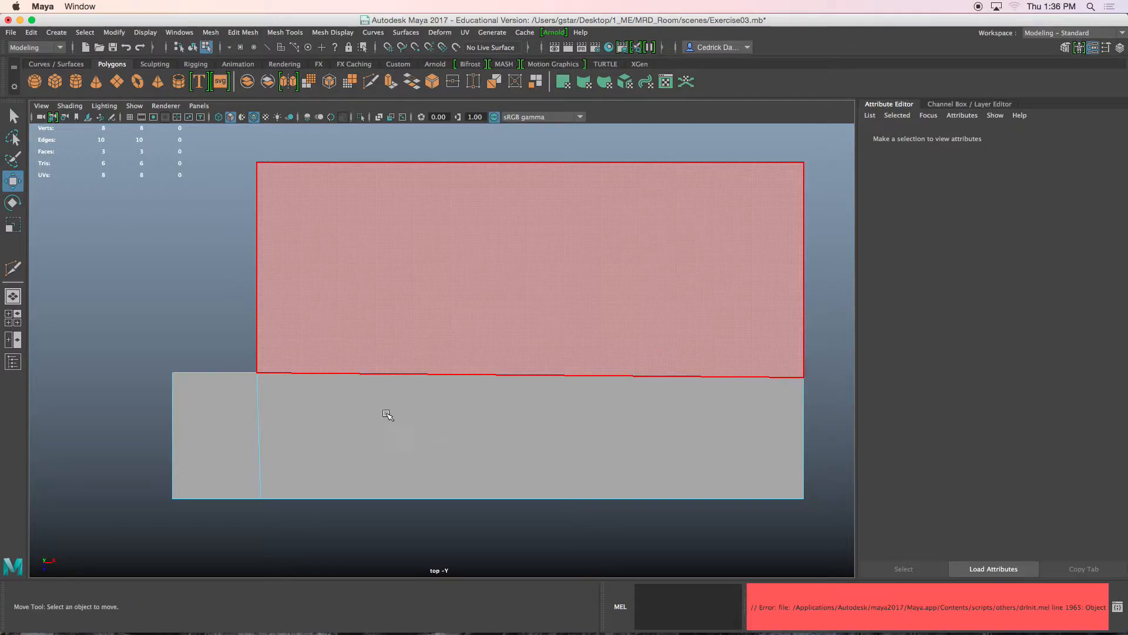
click(360, 328)
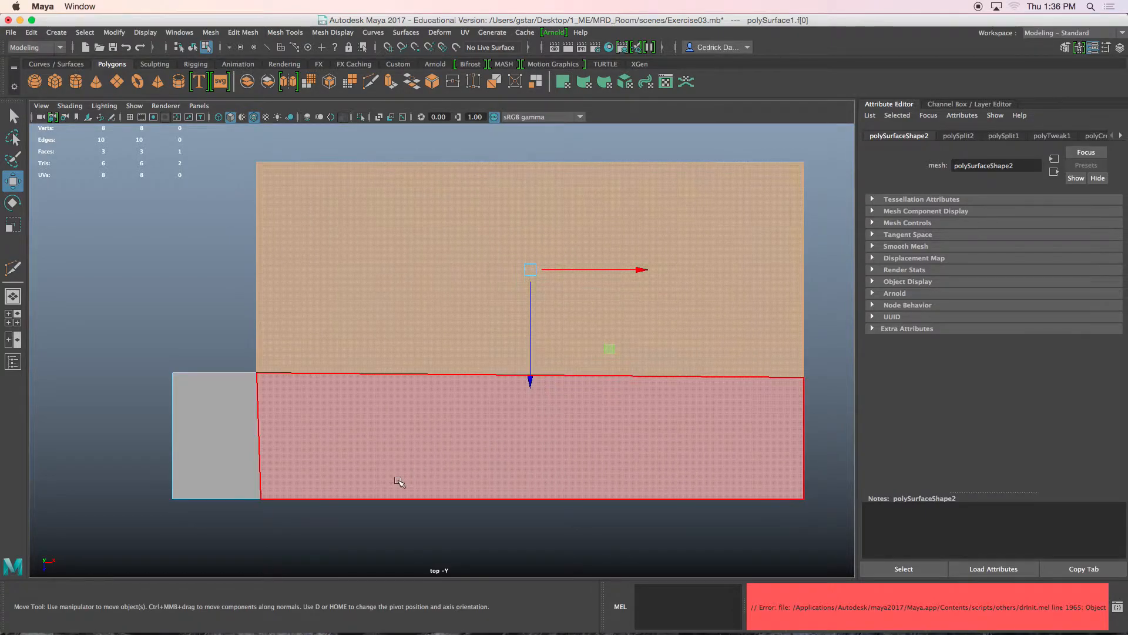
Step: Move the bottom vertex of the vertical cut along X, vertex-snapping it directly below the floor's inner corner
right_drag(383, 521, 325, 284)
drag(239, 479, 287, 526)
alt+middle_drag(282, 499, 497, 387)
scroll(373, 395, up, 5)
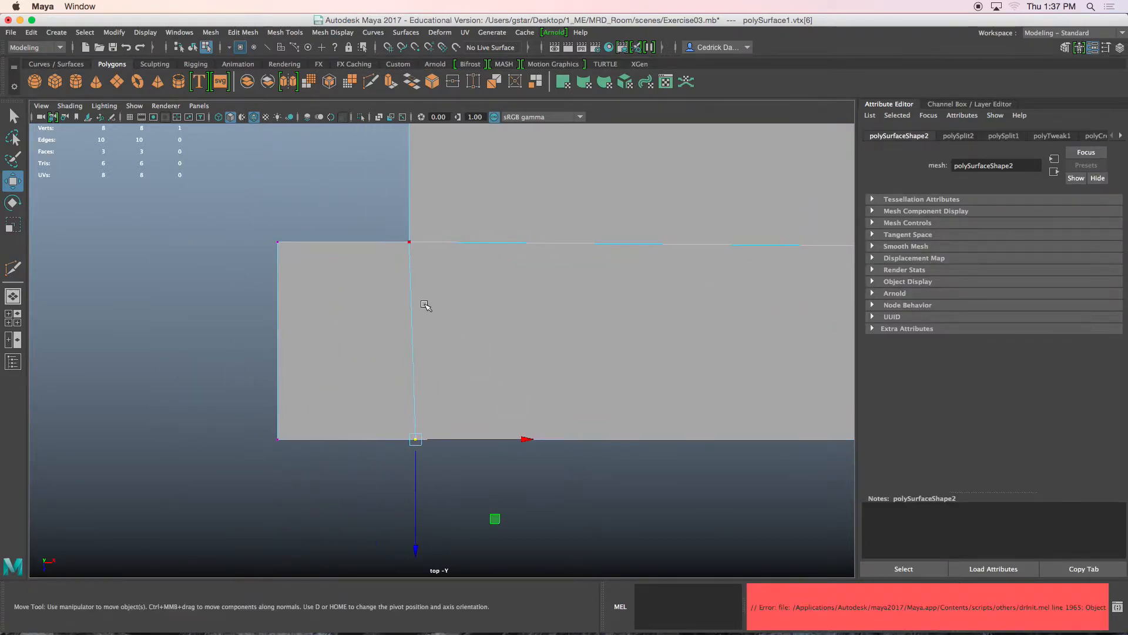
drag(467, 442, 495, 442)
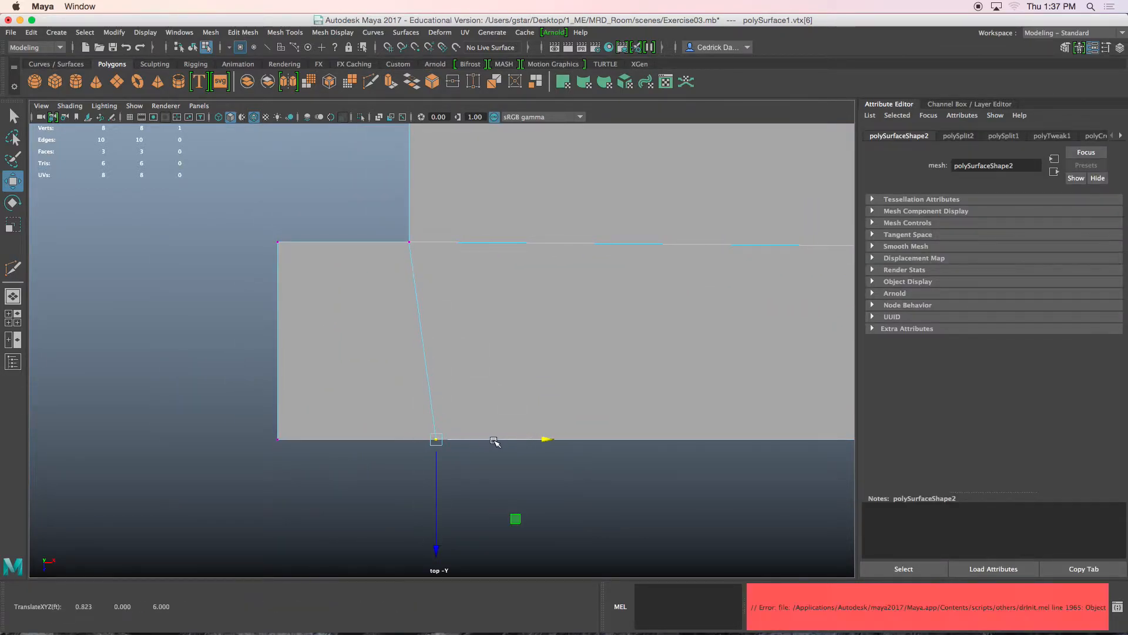
key(space)
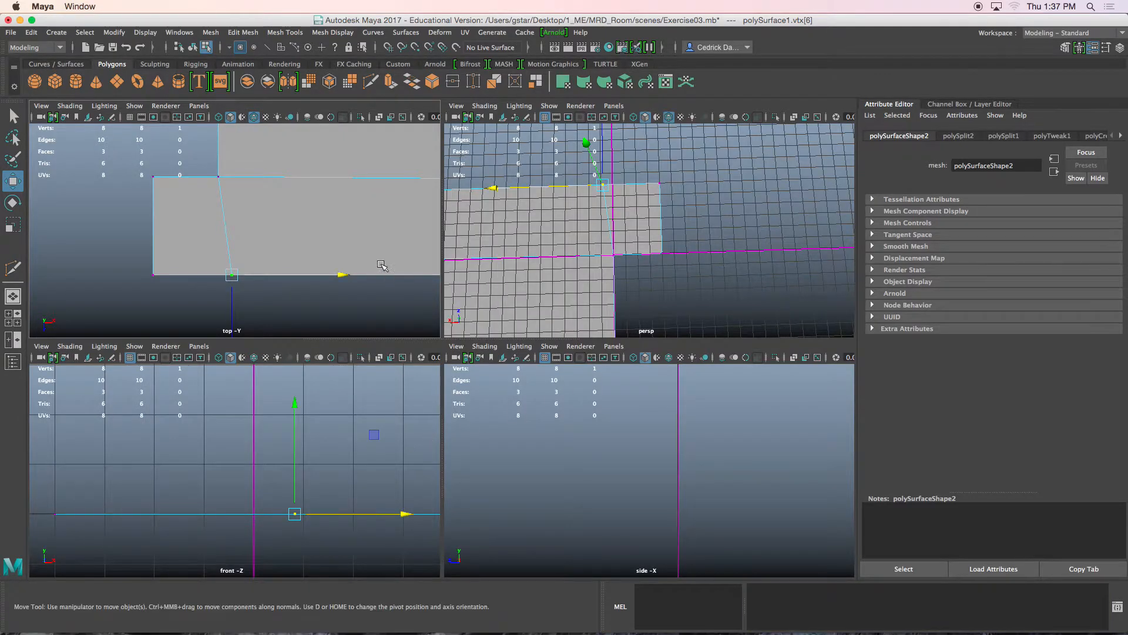
key(space)
key(v)
drag(505, 441, 506, 441)
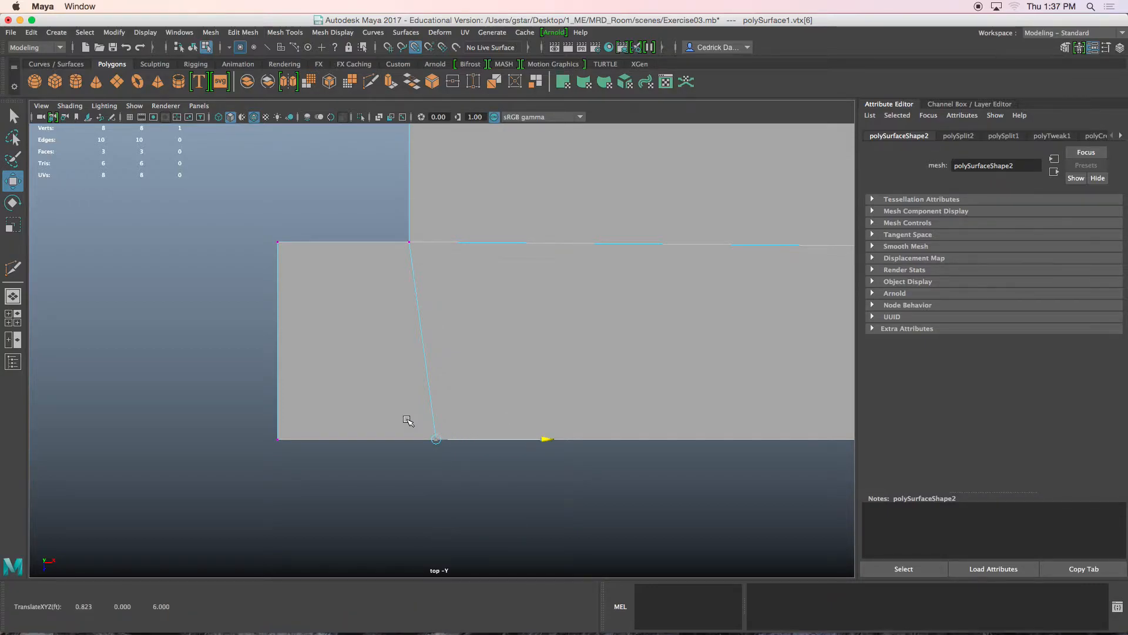
drag(411, 352, 413, 307)
Step: Vertex-snap the right end of the horizontal cut along Z level with the inner corner, then return to object selection with nothing selected
scroll(551, 310, down, 3)
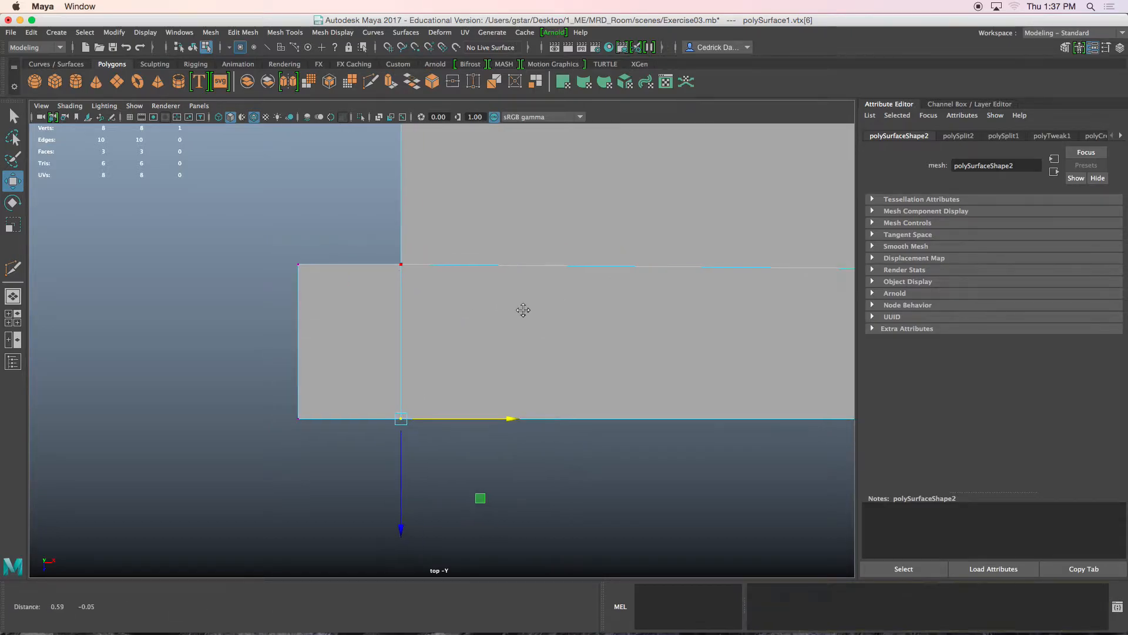
alt+middle_drag(705, 307, 297, 332)
scroll(576, 318, down, 1)
drag(570, 269, 670, 328)
scroll(529, 297, down, 2)
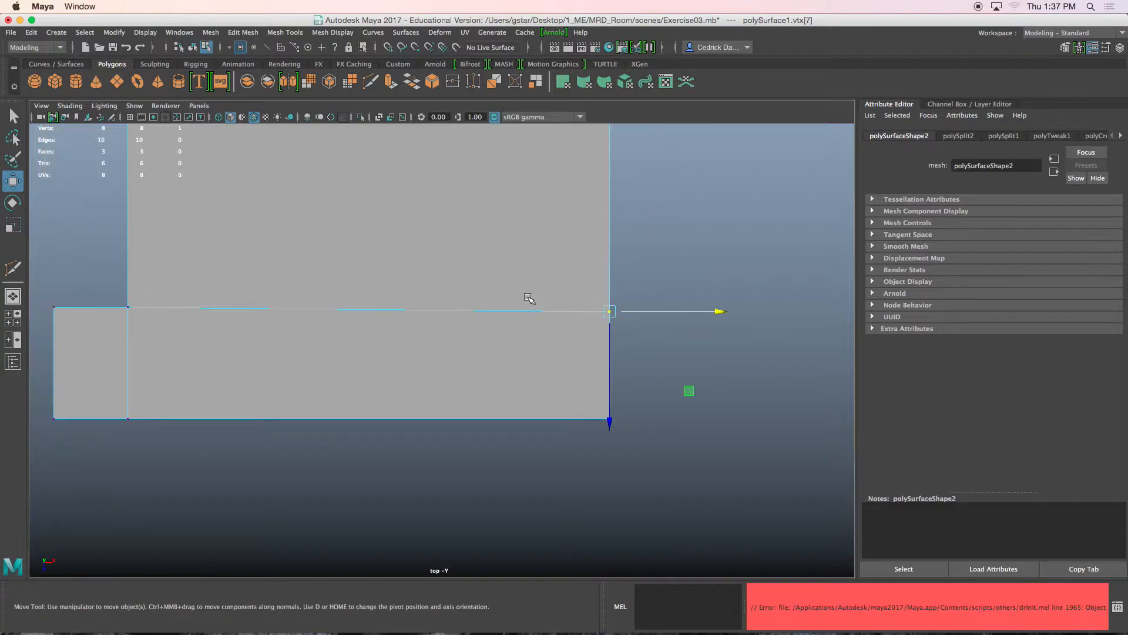
alt+middle_drag(557, 353, 644, 352)
drag(696, 385, 690, 252)
alt+middle_drag(690, 252, 688, 306)
key(v)
drag(718, 312, 717, 358)
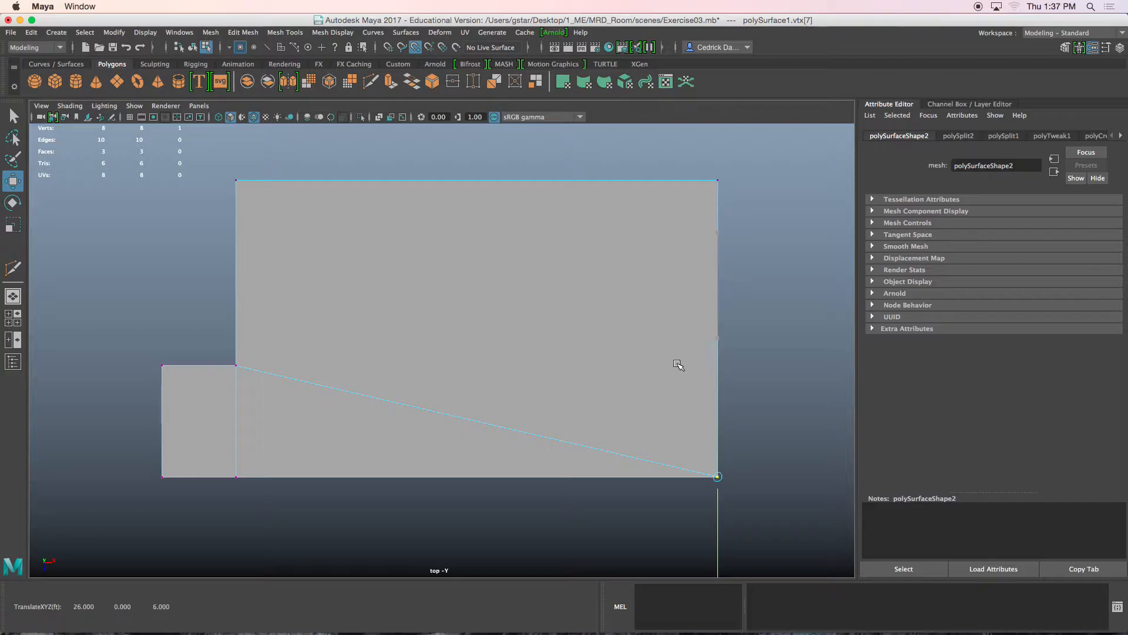
middle_drag(511, 376, 442, 378)
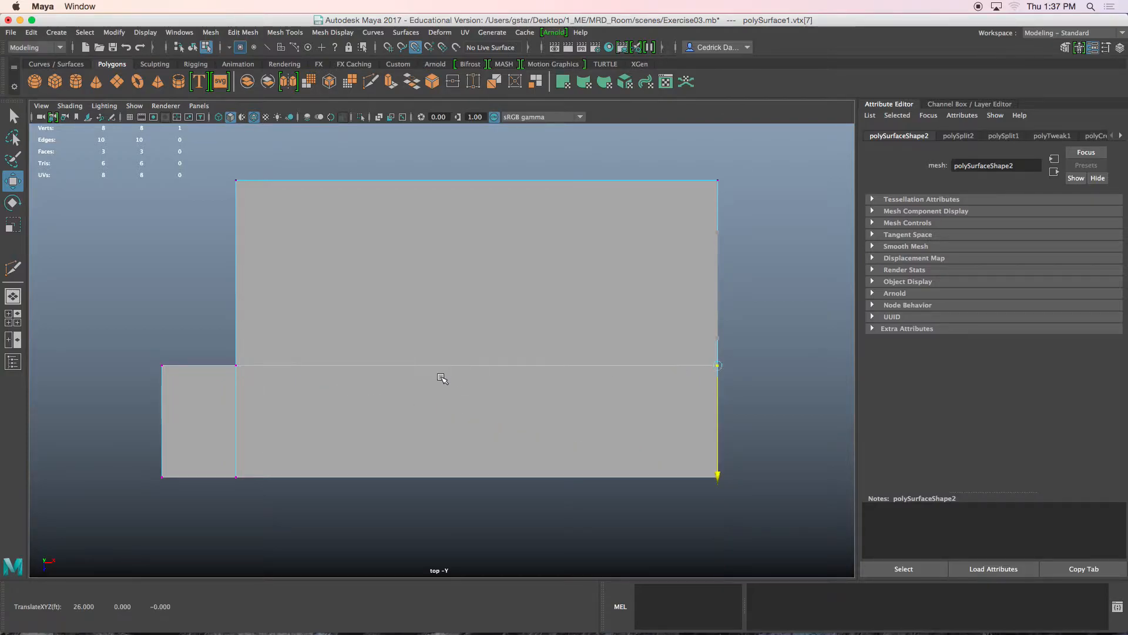
right_drag(414, 285, 453, 272)
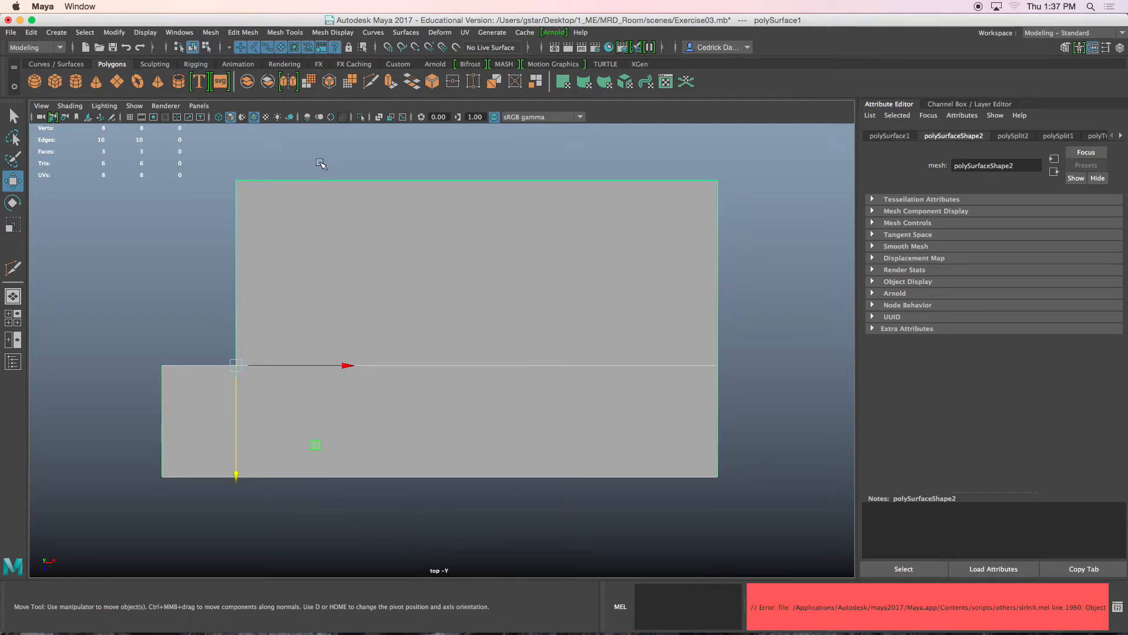
click(320, 163)
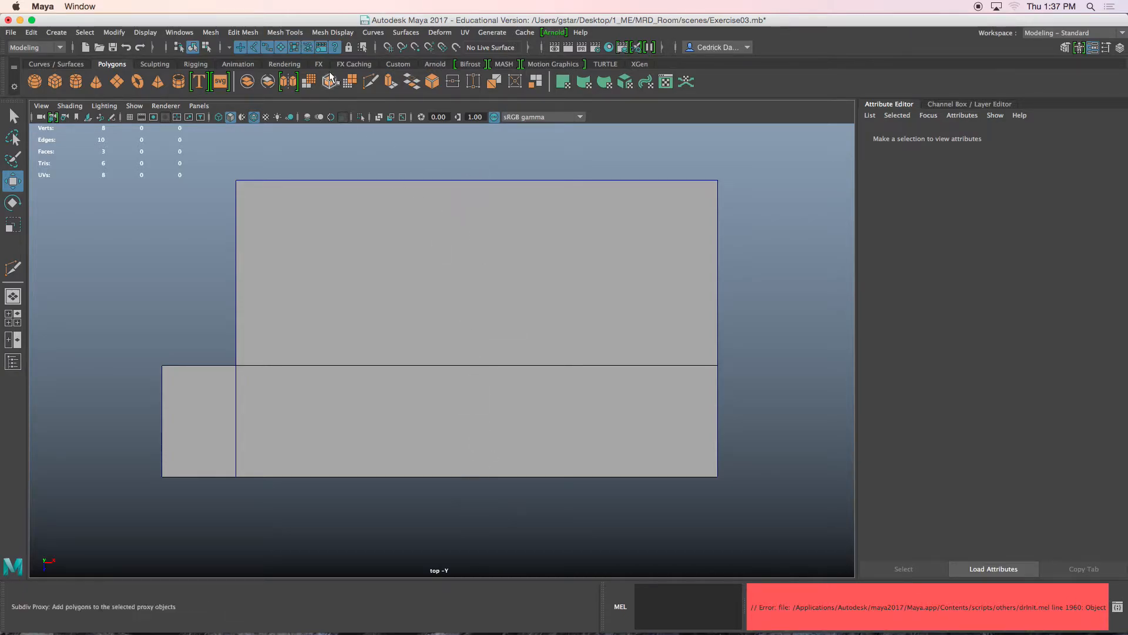
Step: Insert one centred edge loop vertically through the main floor area, using Insert Edge Loop set to Multiple edge loops with a count of 1
click(332, 32)
mouse_move(285, 32)
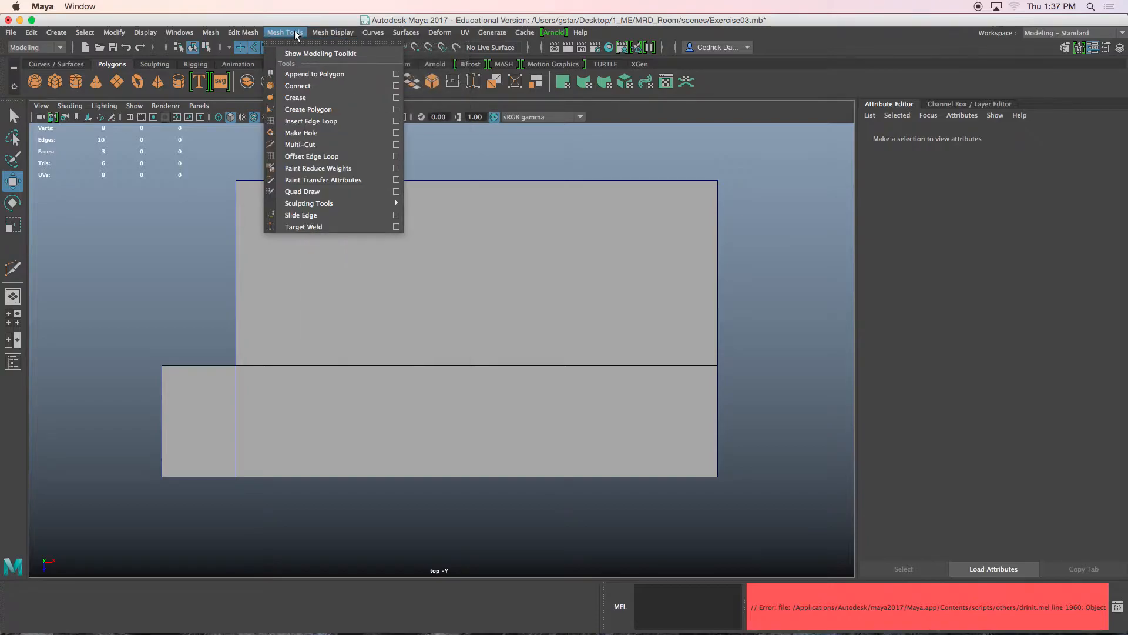
click(308, 121)
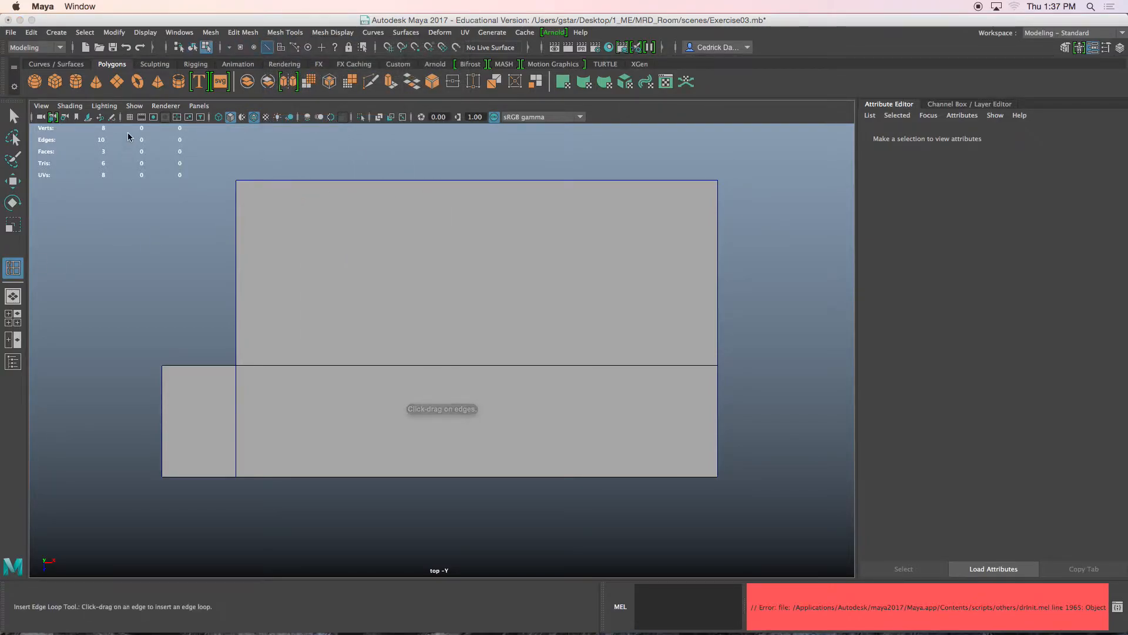
click(301, 30)
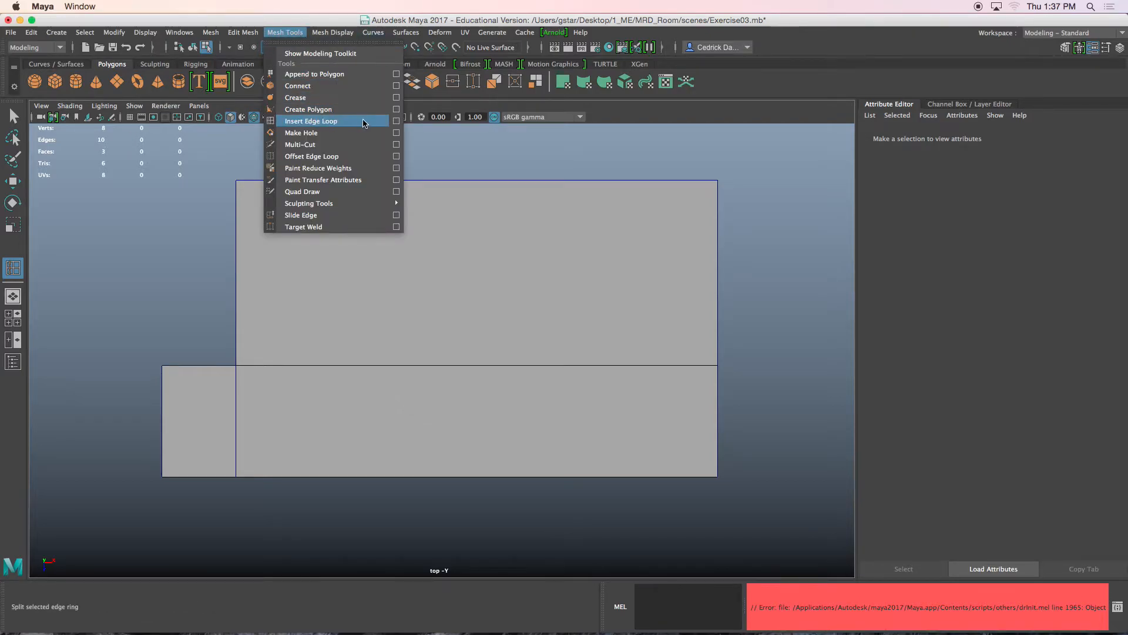
click(397, 123)
drag(331, 153, 232, 108)
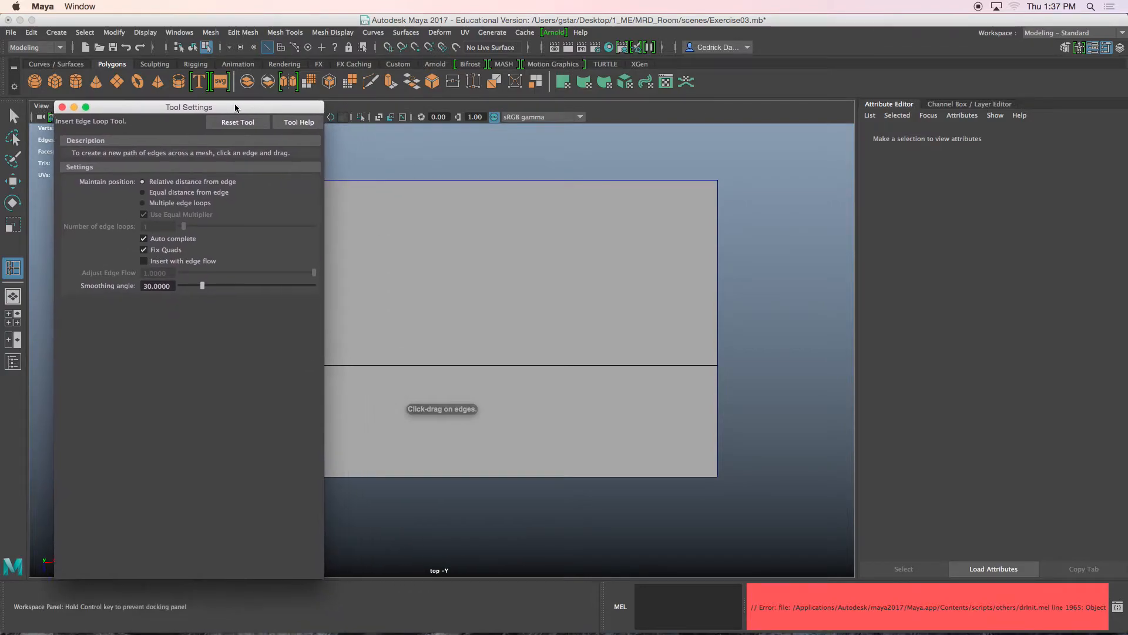
click(179, 203)
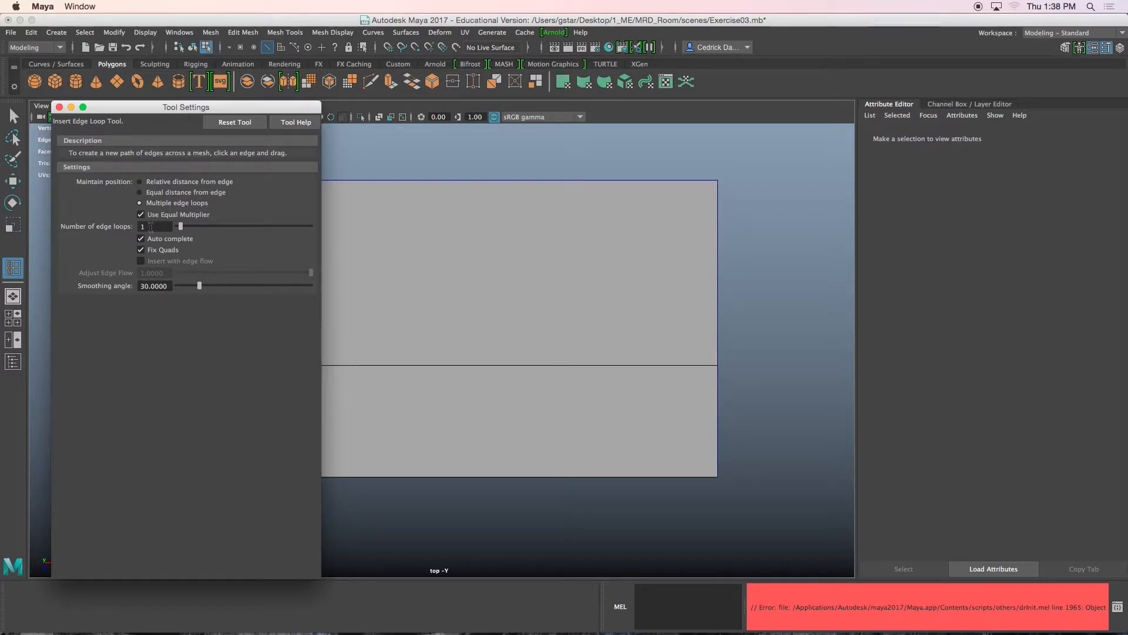
drag(164, 115, 60, 112)
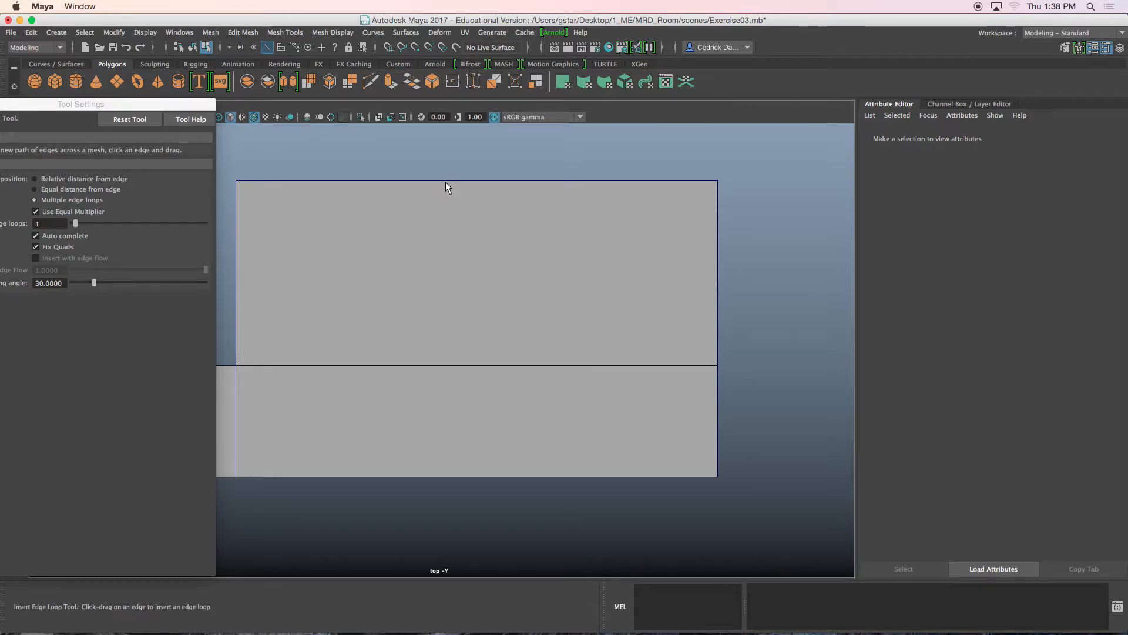
click(453, 180)
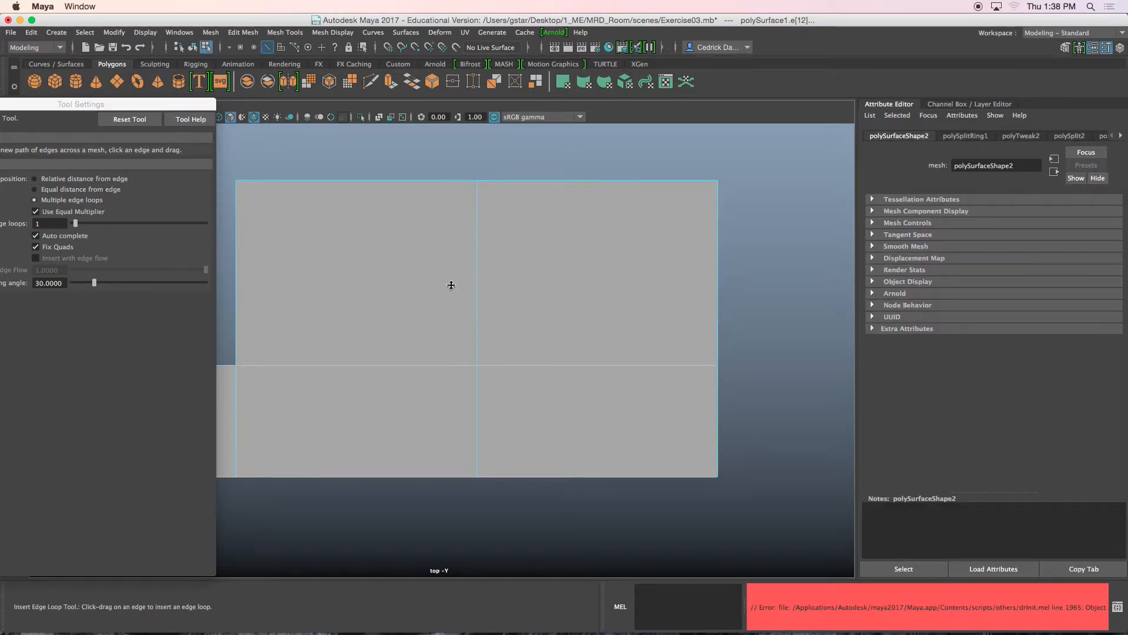
Step: Set the Insert Edge Loop tool back to Relative distance from edge and close its settings
drag(184, 107, 778, 143)
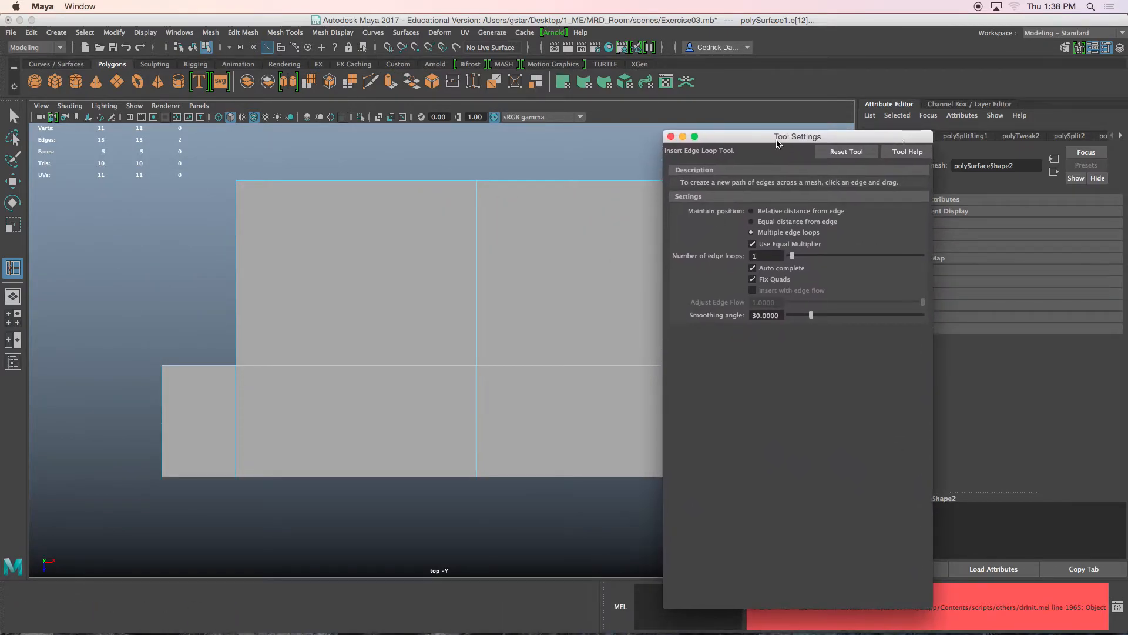
click(752, 211)
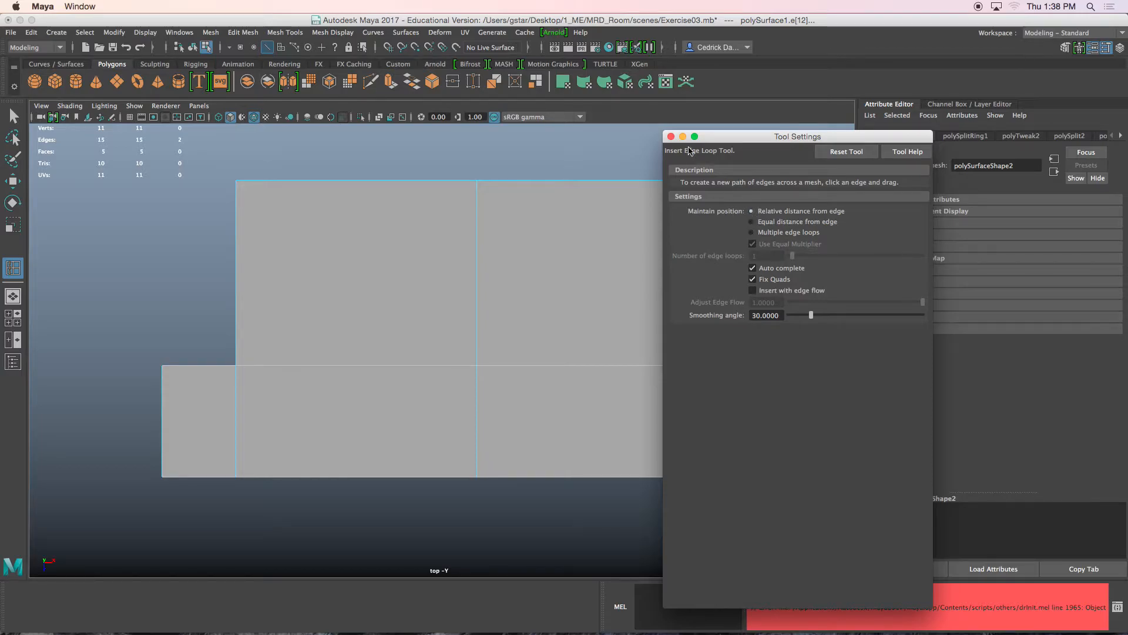
click(671, 136)
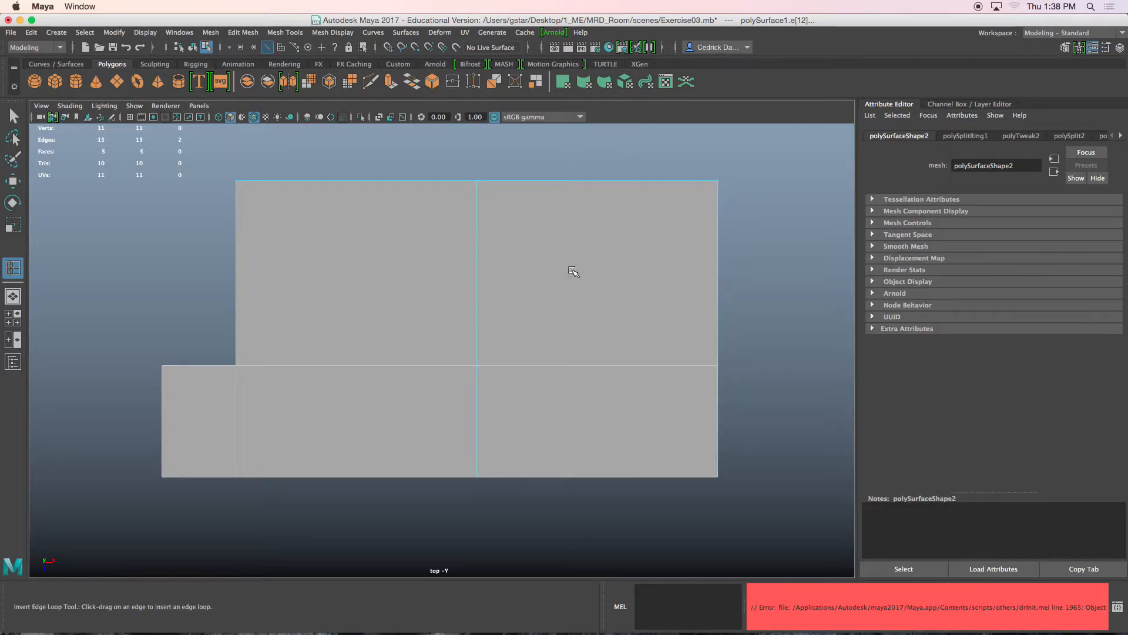
Step: Return the floor to object selection with the Move tool and switch to the perspective view
key(w)
right_drag(554, 263, 576, 252)
key(space)
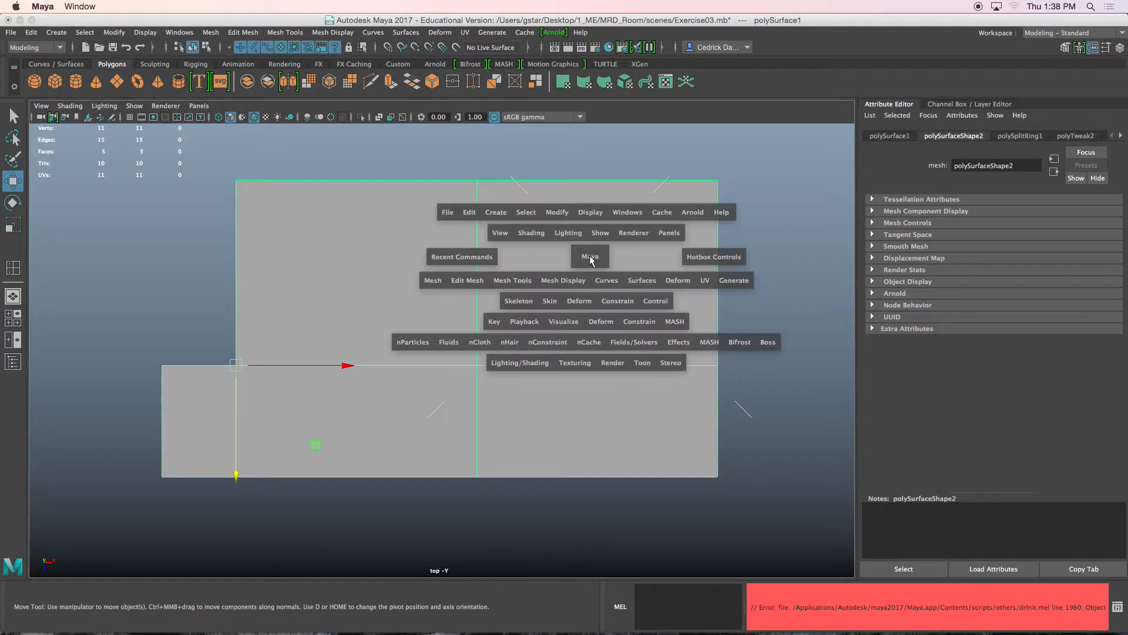
key(space)
alt+drag(629, 267, 424, 295)
Step: Select the floor's entire outer border edge loop and hide the grid in the perspective view
right_drag(425, 295, 423, 252)
alt+drag(410, 381, 367, 296)
double_click(484, 392)
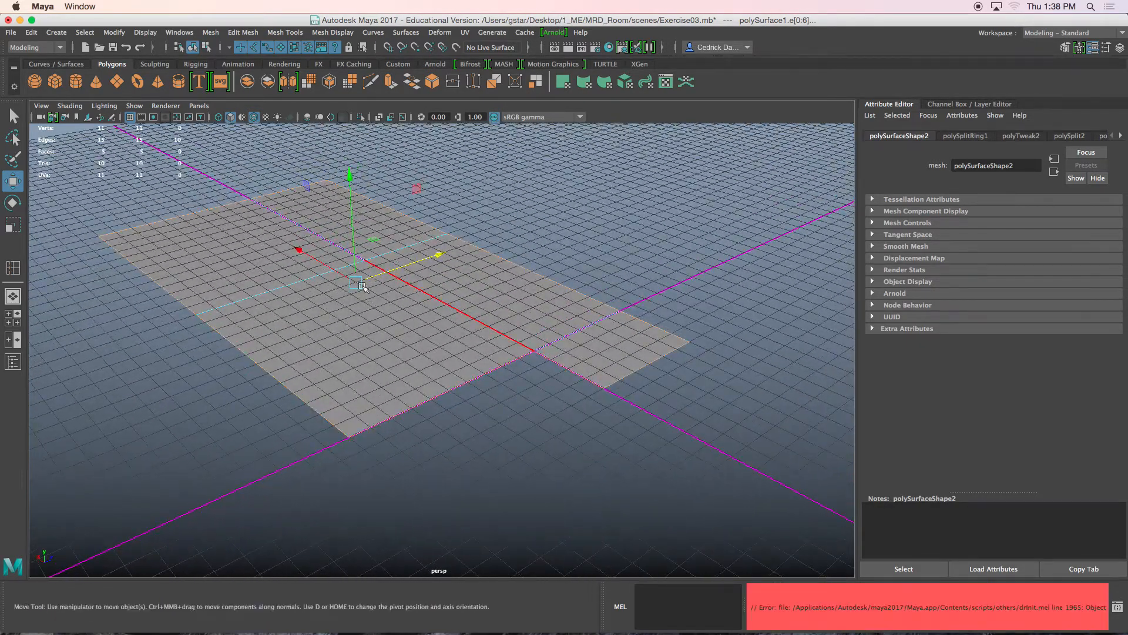
click(133, 117)
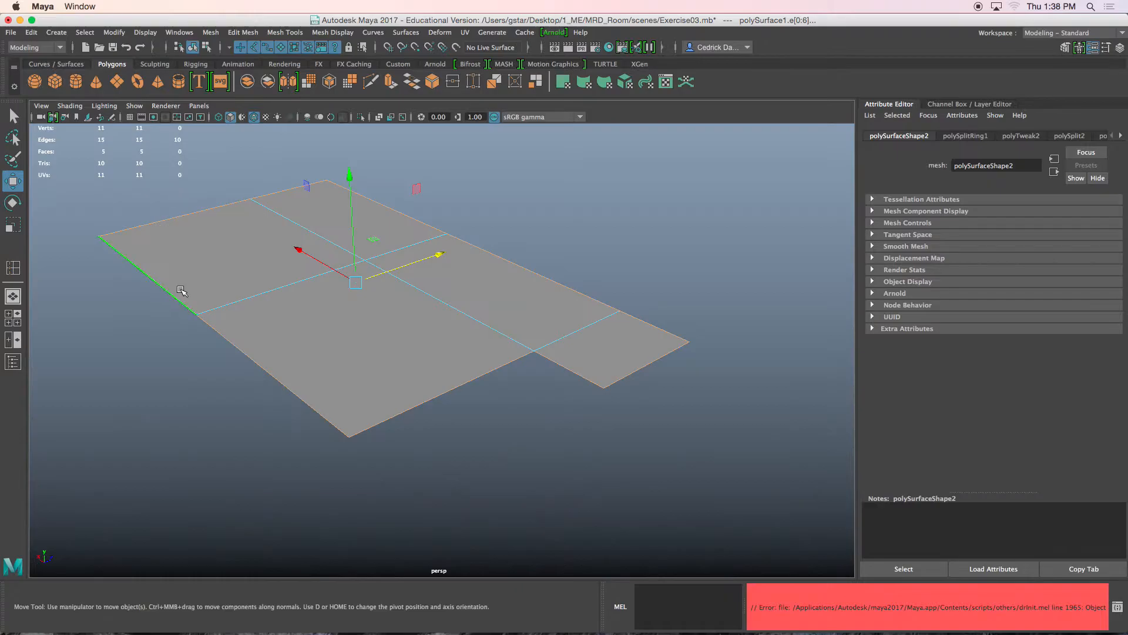
Step: Reselect the floor's outer border edge loop, extrude it straight up to form the room's walls, and return to object selection
right_drag(215, 284, 277, 265)
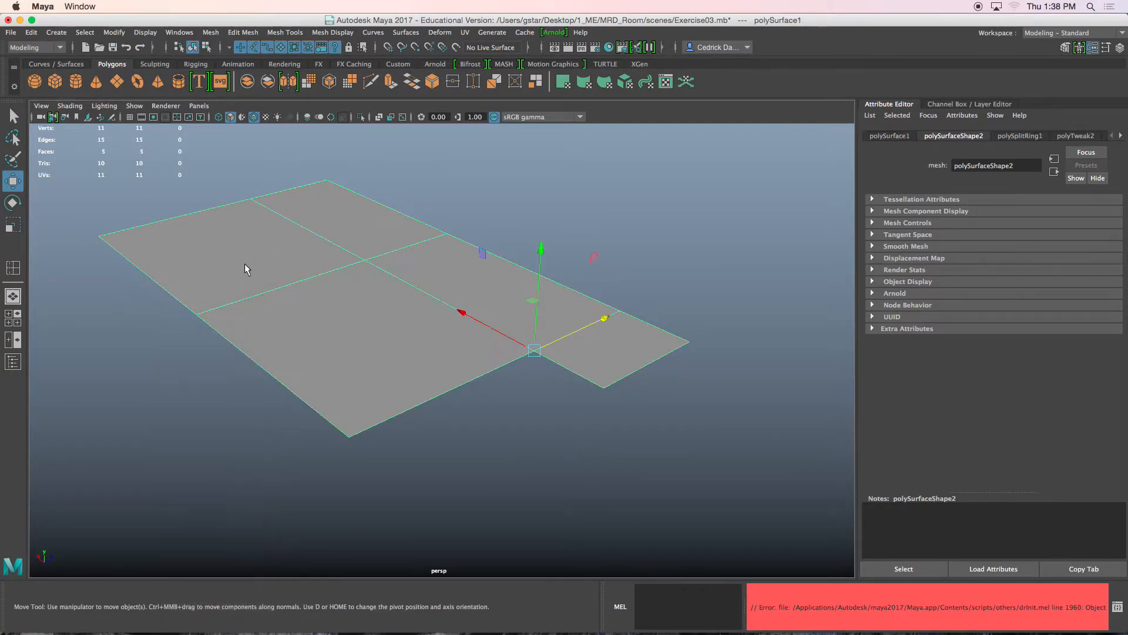
right_click(359, 284)
right_drag(358, 284, 358, 252)
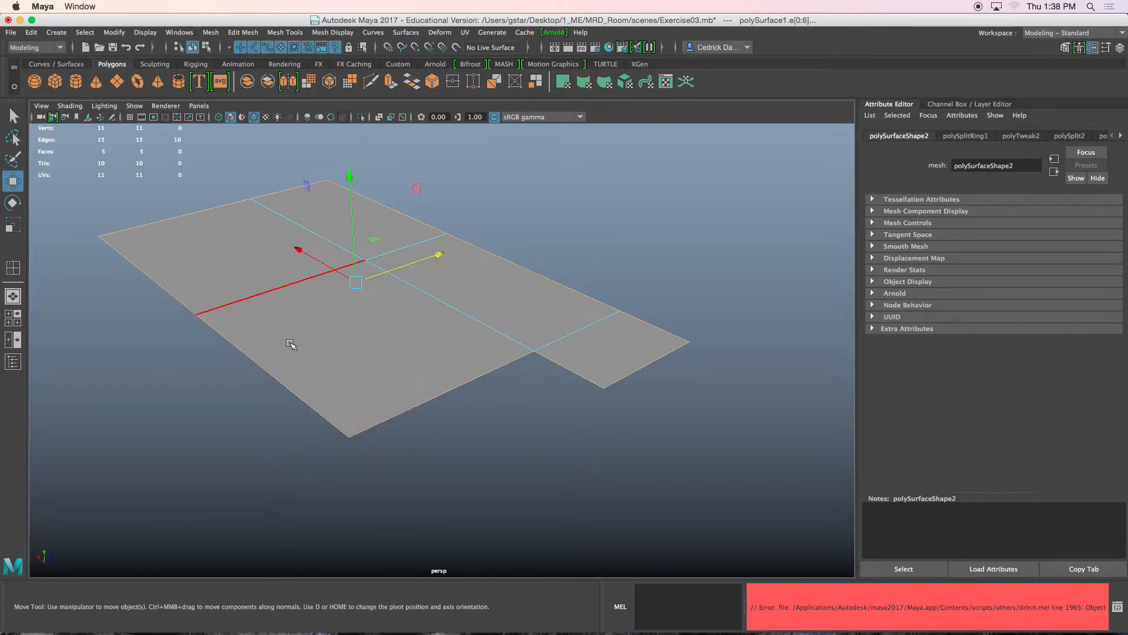
click(314, 314)
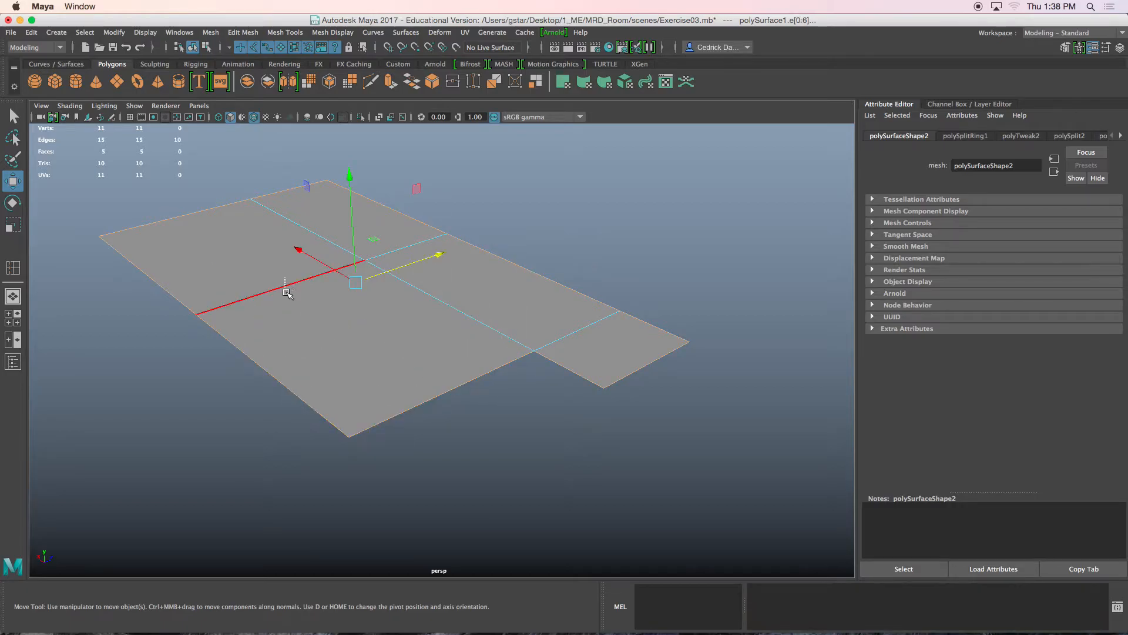
double_click(413, 408)
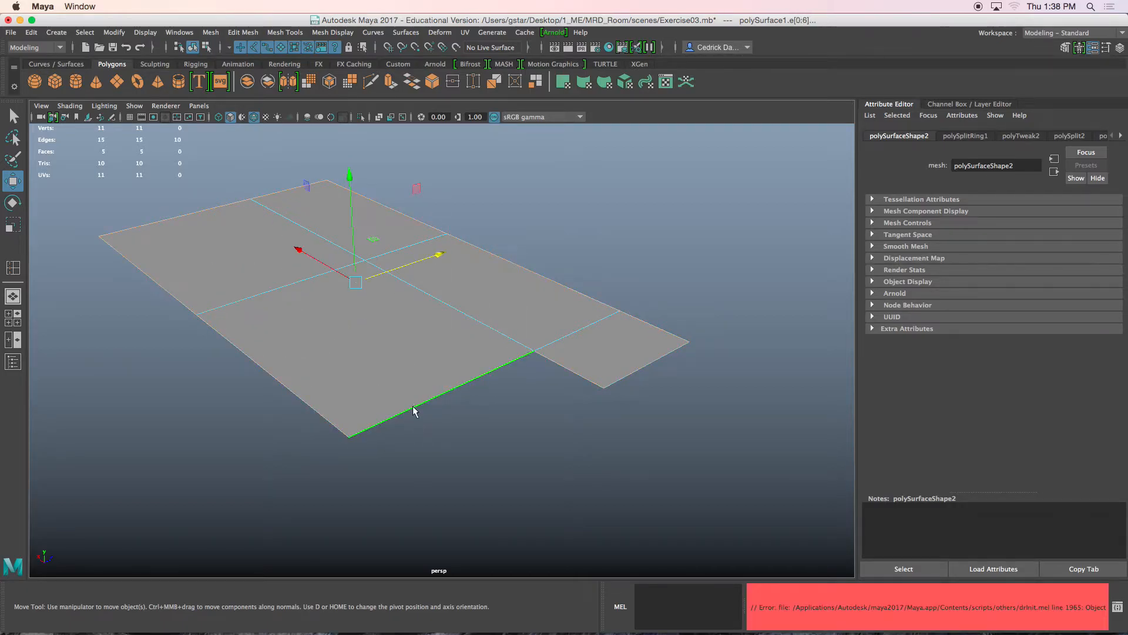
alt+middle_drag(414, 320, 448, 387)
alt+drag(454, 380, 449, 371)
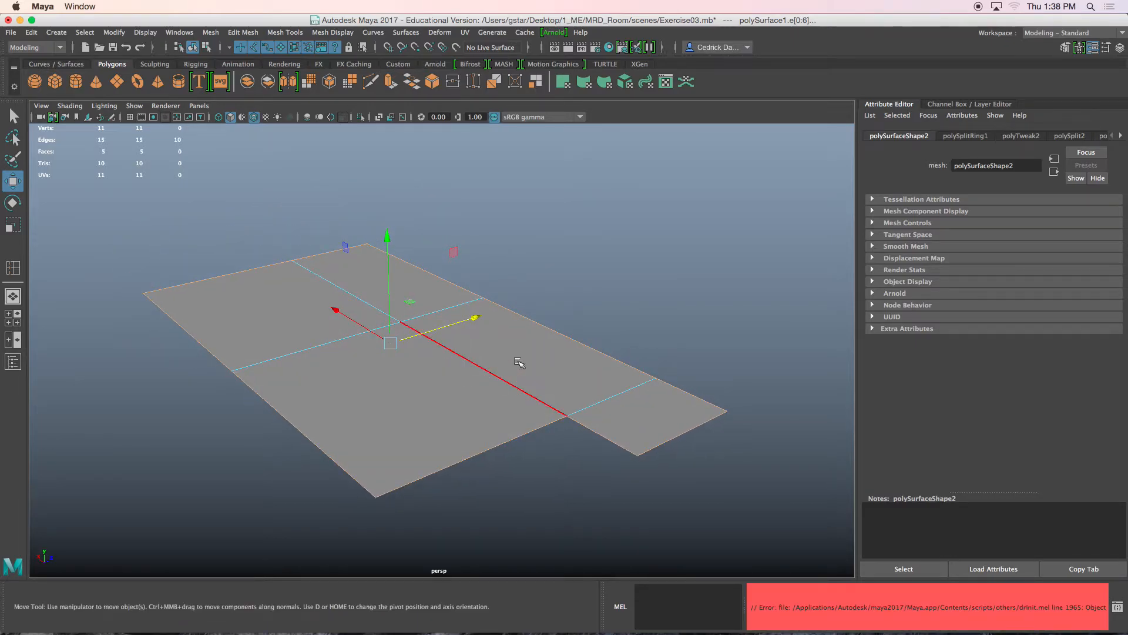
key(ctrl+e)
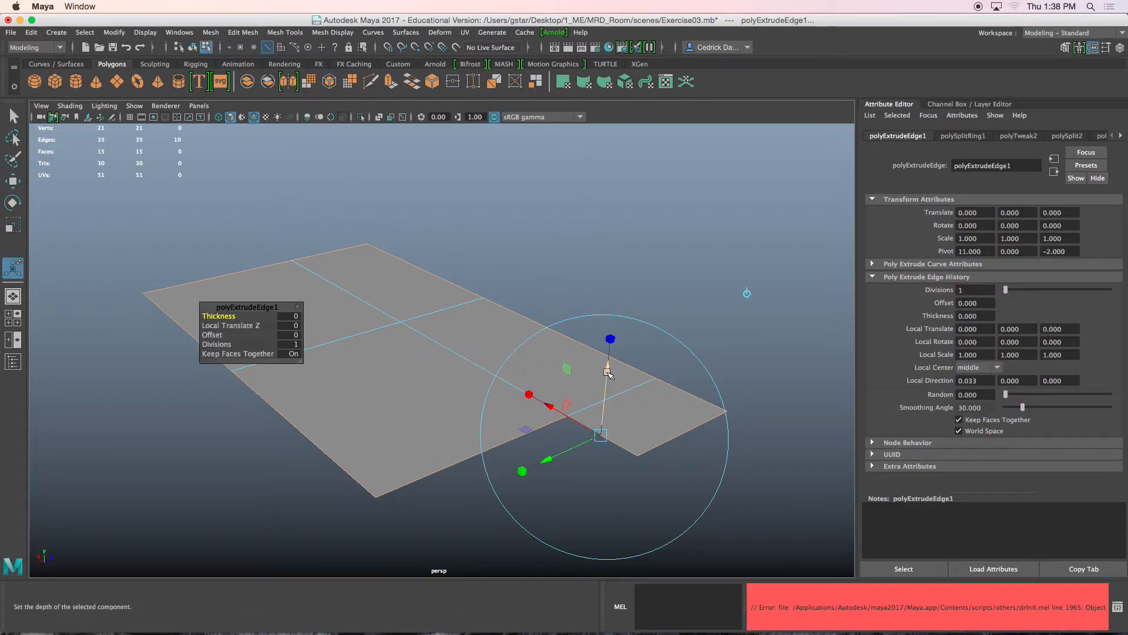
drag(608, 371, 525, 286)
right_drag(490, 272, 532, 254)
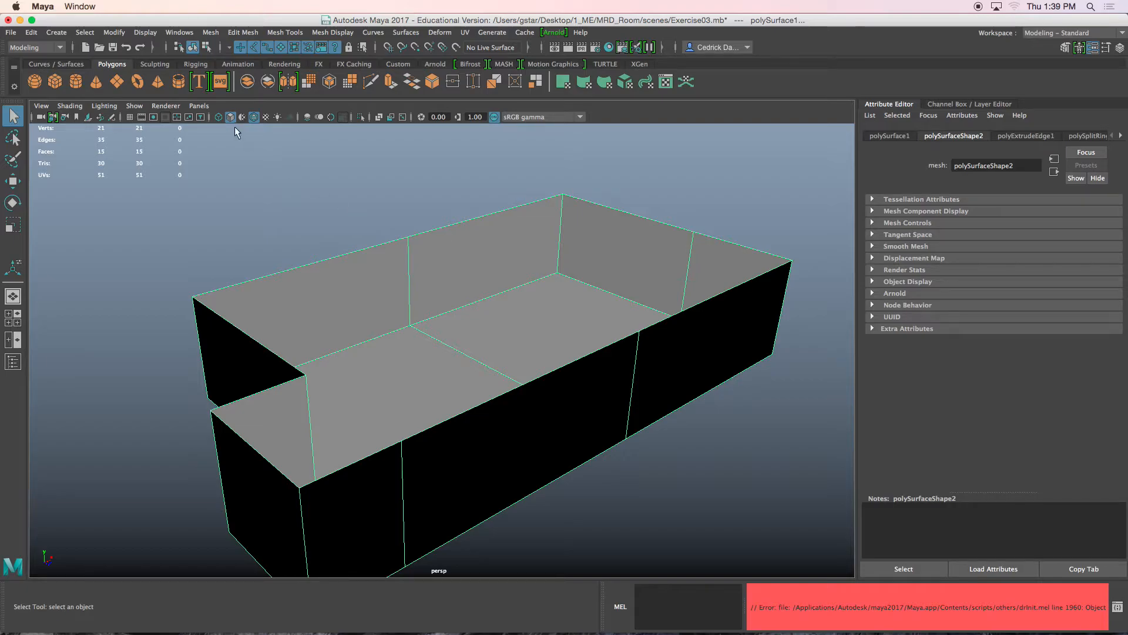
Step: Measure the wall height at the room's outer corner, from floor corner to top corner, with the Distance tool
click(54, 33)
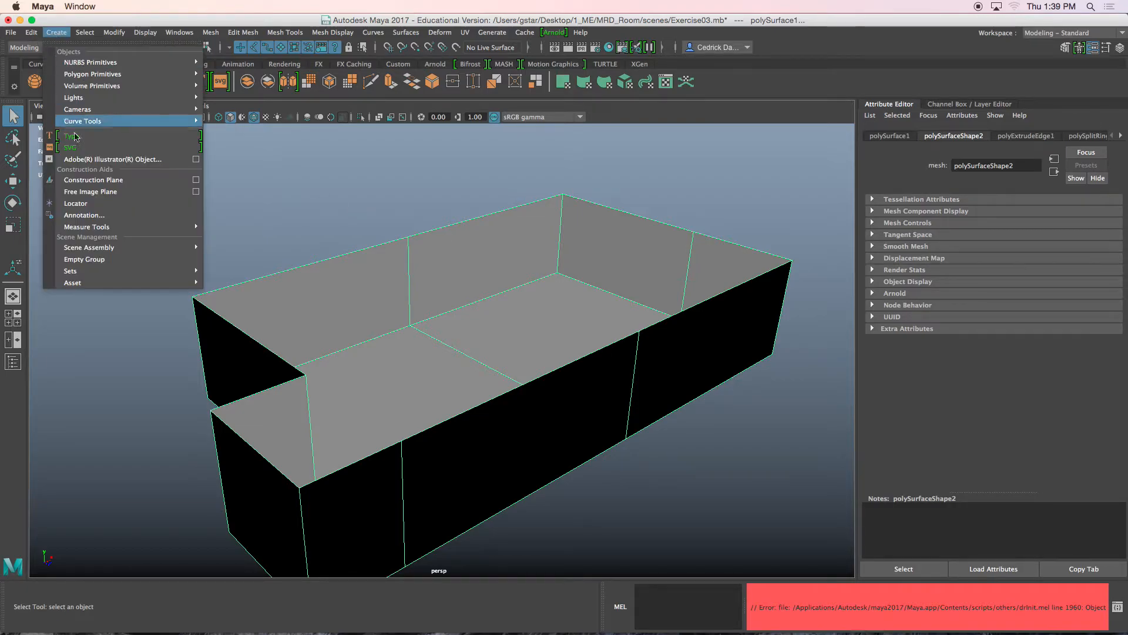
mouse_move(176, 227)
click(221, 237)
alt+drag(307, 312, 449, 334)
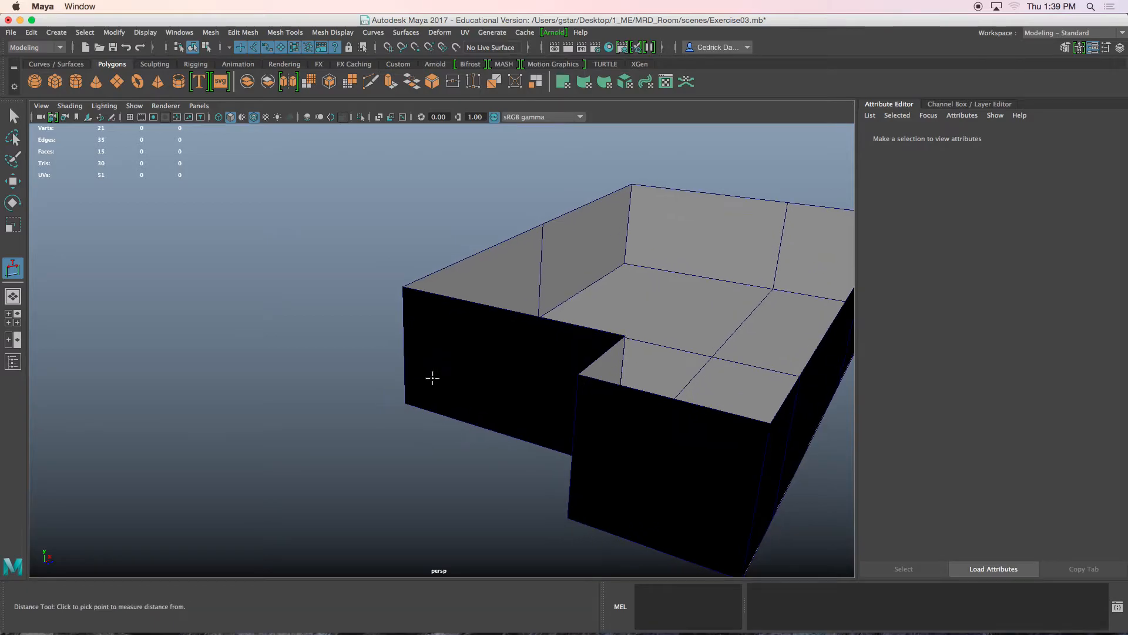
click(404, 402)
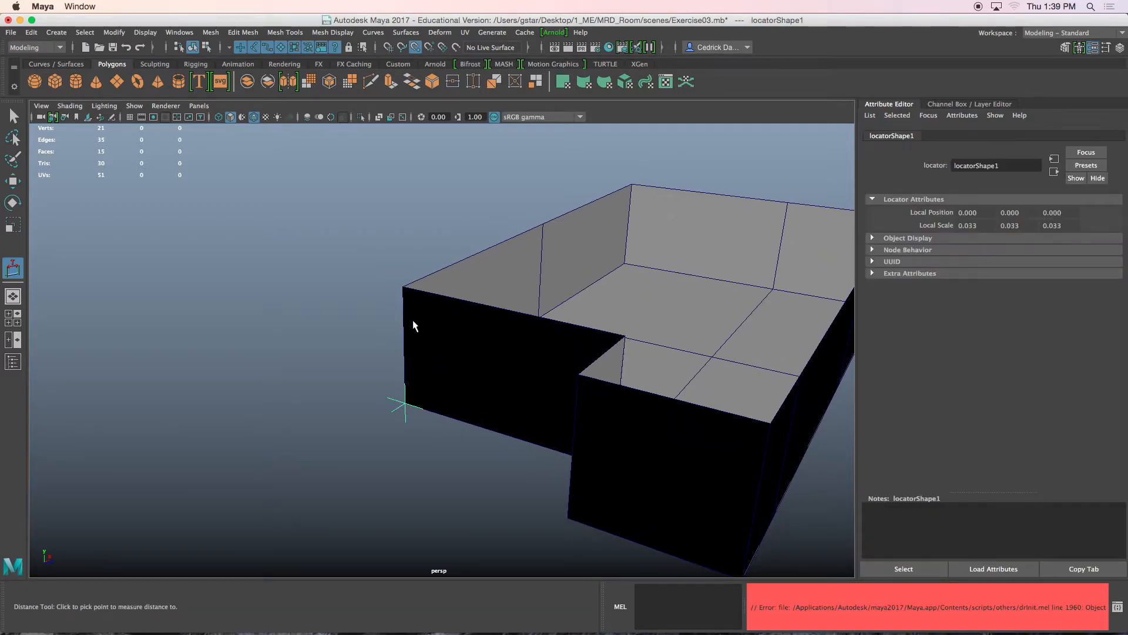
click(402, 287)
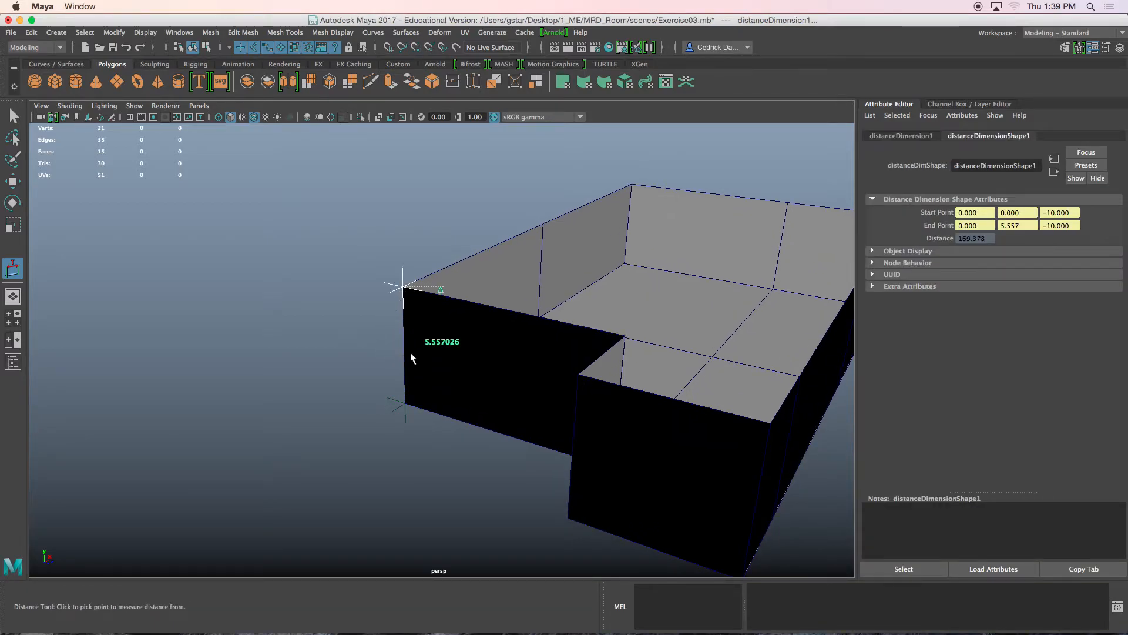
Step: Select the measurement locator at the top of the wall corner with the Move tool
key(w)
alt+drag(411, 354, 332, 276)
click(400, 273)
scroll(399, 275, up, 3)
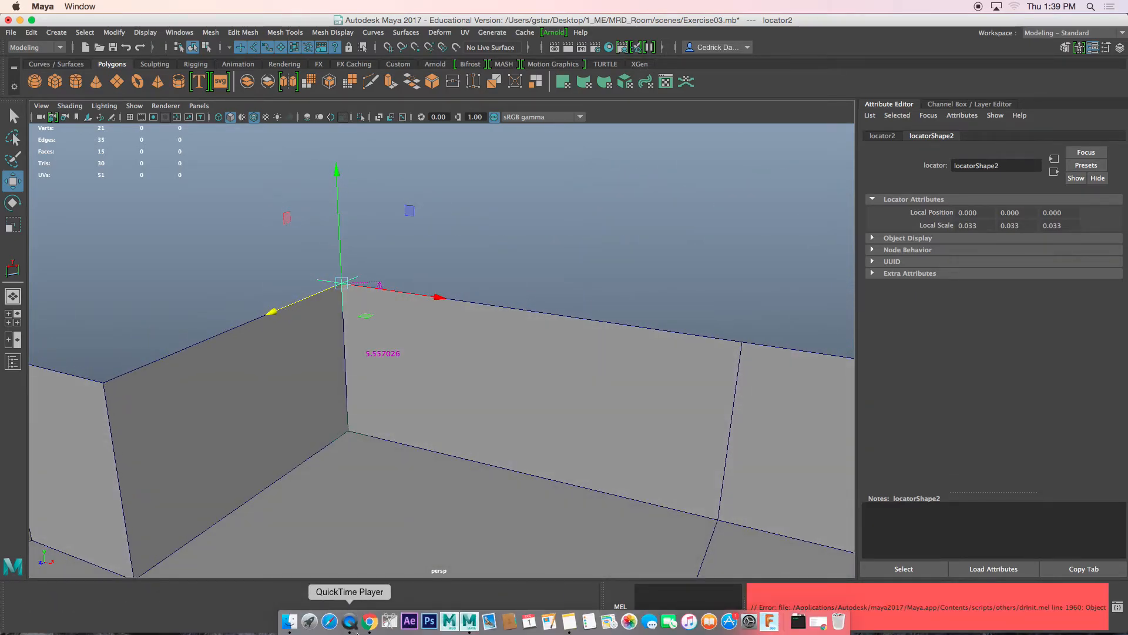
Step: Switch to Chrome, search Google for the average ceiling height, and return to Maya
click(370, 624)
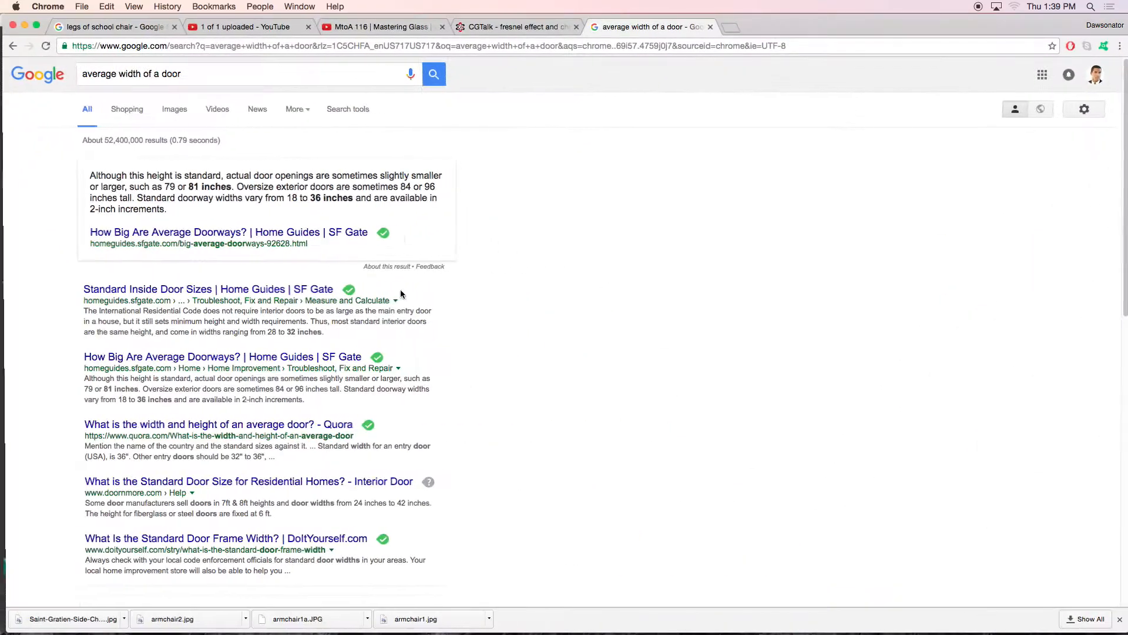
triple_click(318, 72)
click(189, 74)
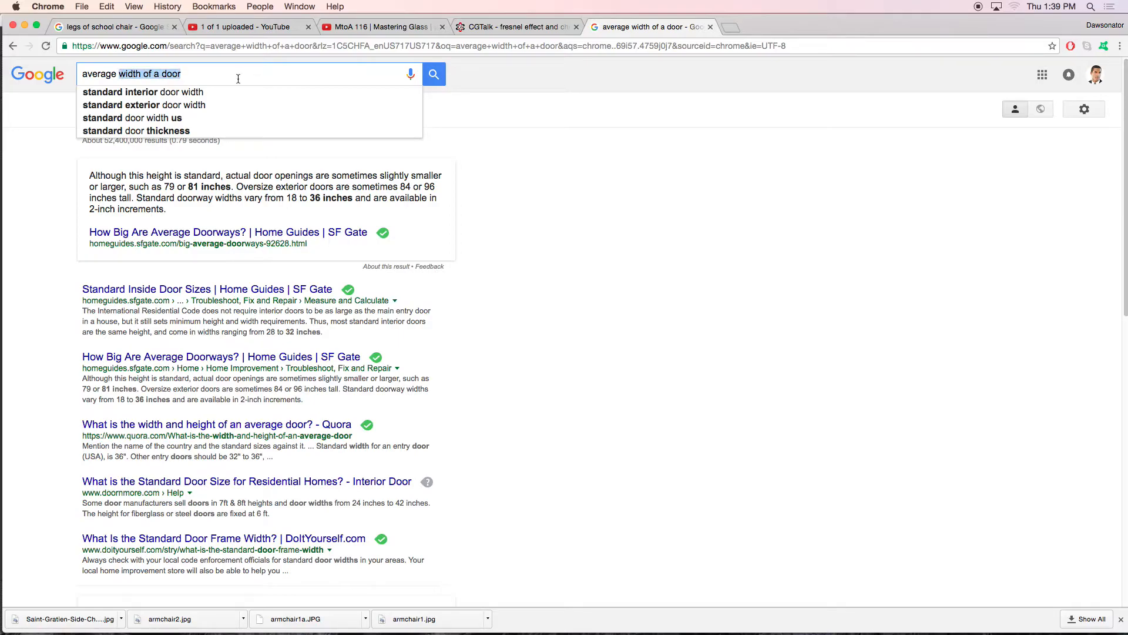
text(ce)
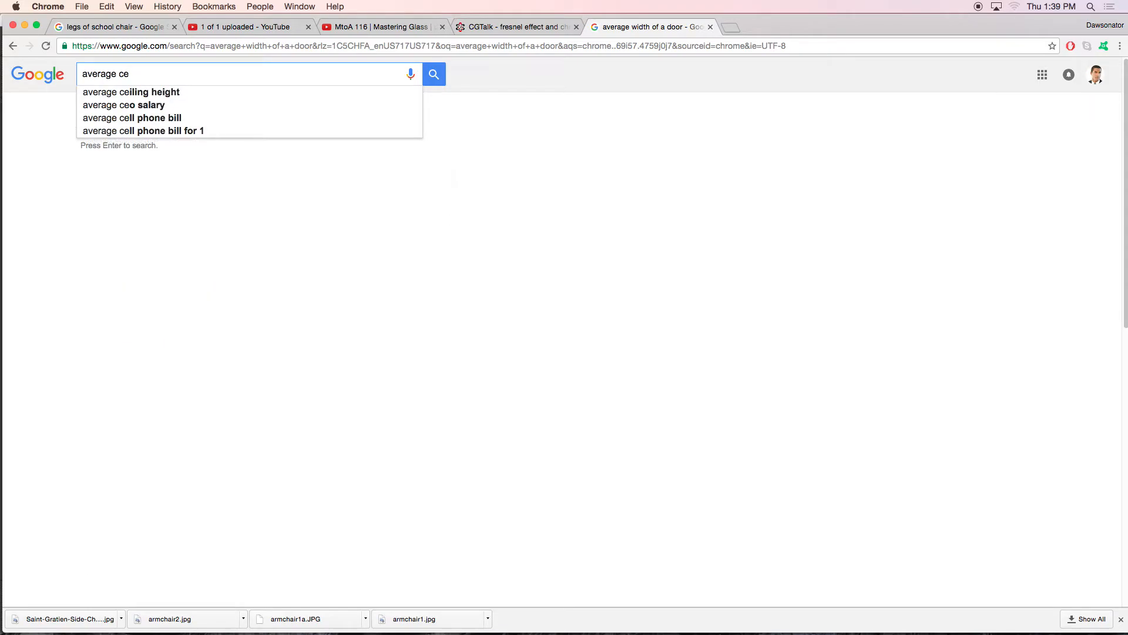
text(iling h)
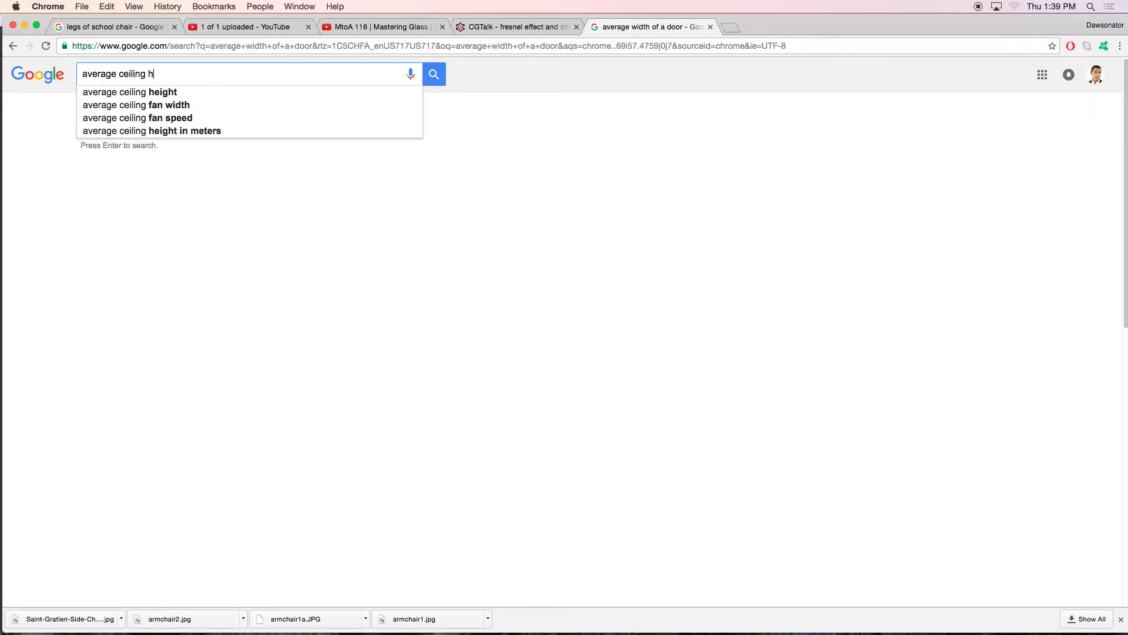
text(eigh)
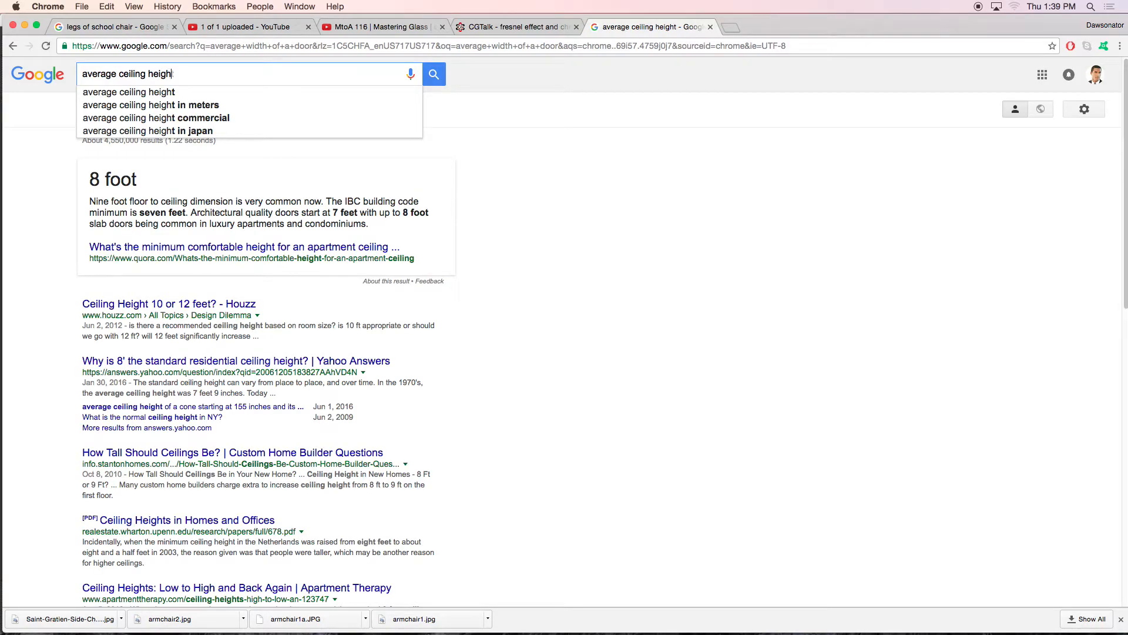
click(25, 24)
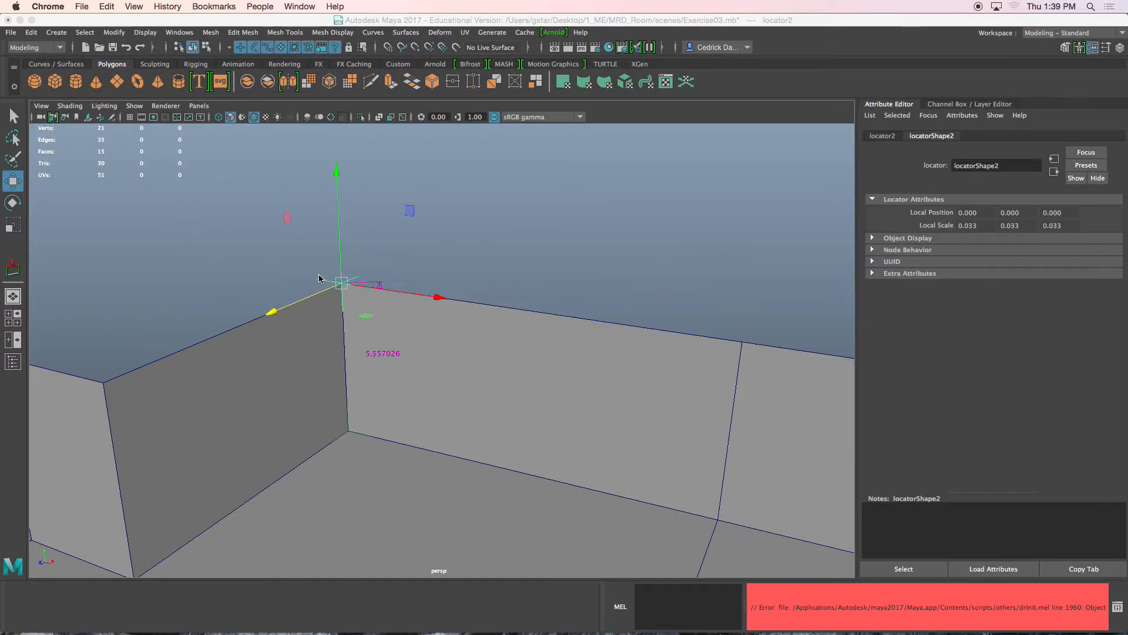
Step: Raise the upper measurement locator straight up to a height of about 8.09 ft
click(320, 278)
click(341, 278)
drag(342, 254, 343, 213)
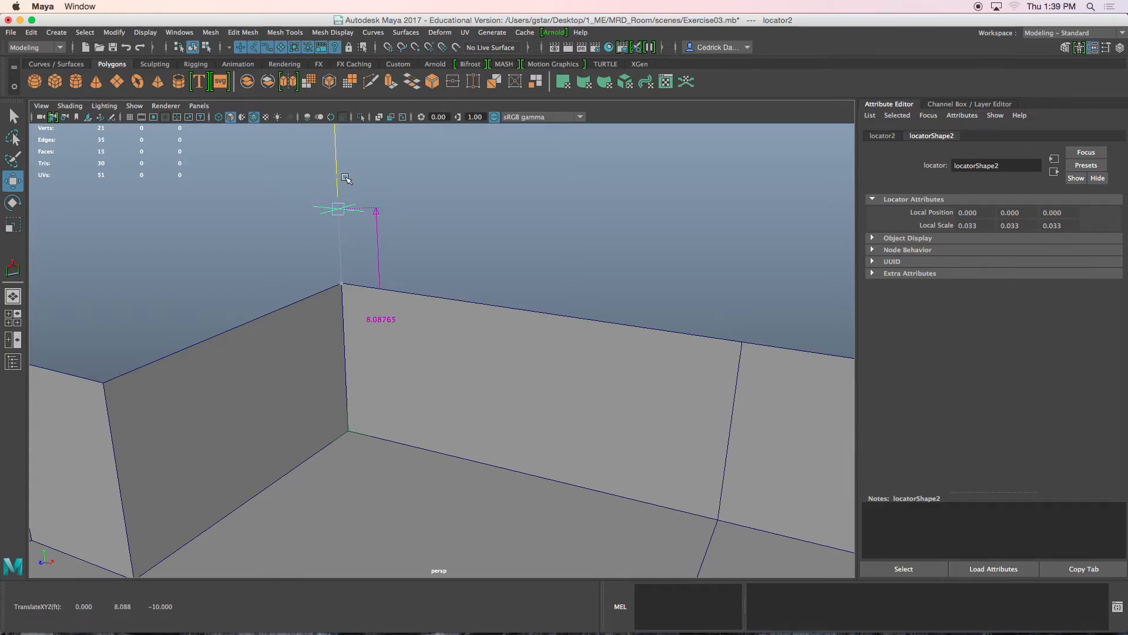
Step: Select the walls' entire top edge loop and raise it to the height of the upper locator
click(320, 310)
alt+drag(361, 335, 305, 330)
right_click(304, 284)
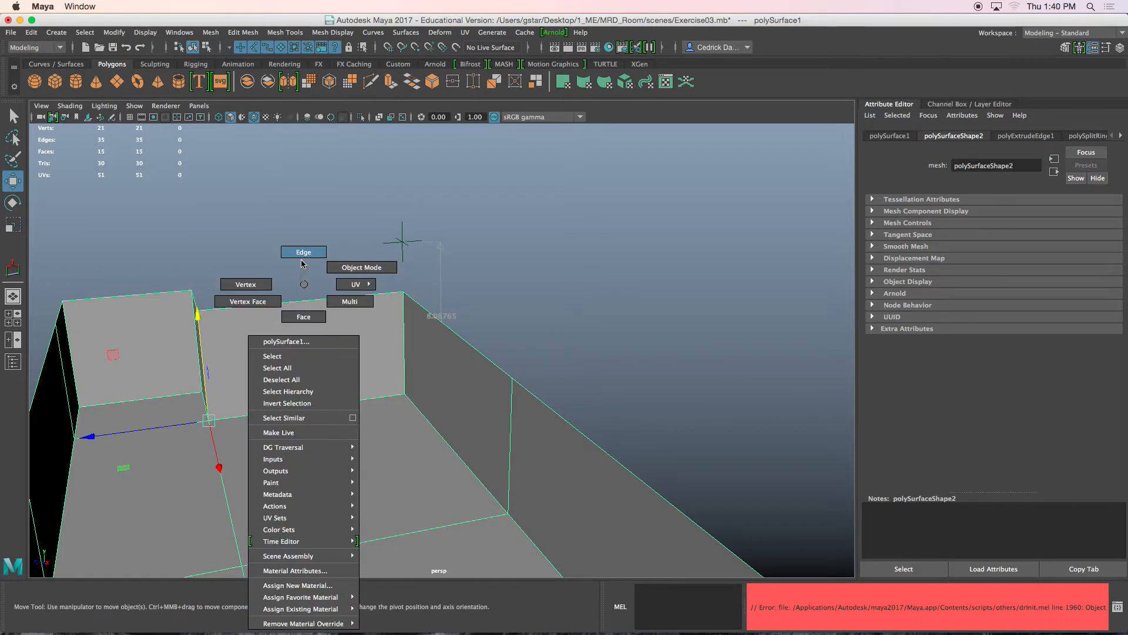
click(305, 297)
mouse_move(303, 305)
alt+mouse_down()
mouse_move(332, 308)
mouse_move(323, 308)
alt+mouse_up()
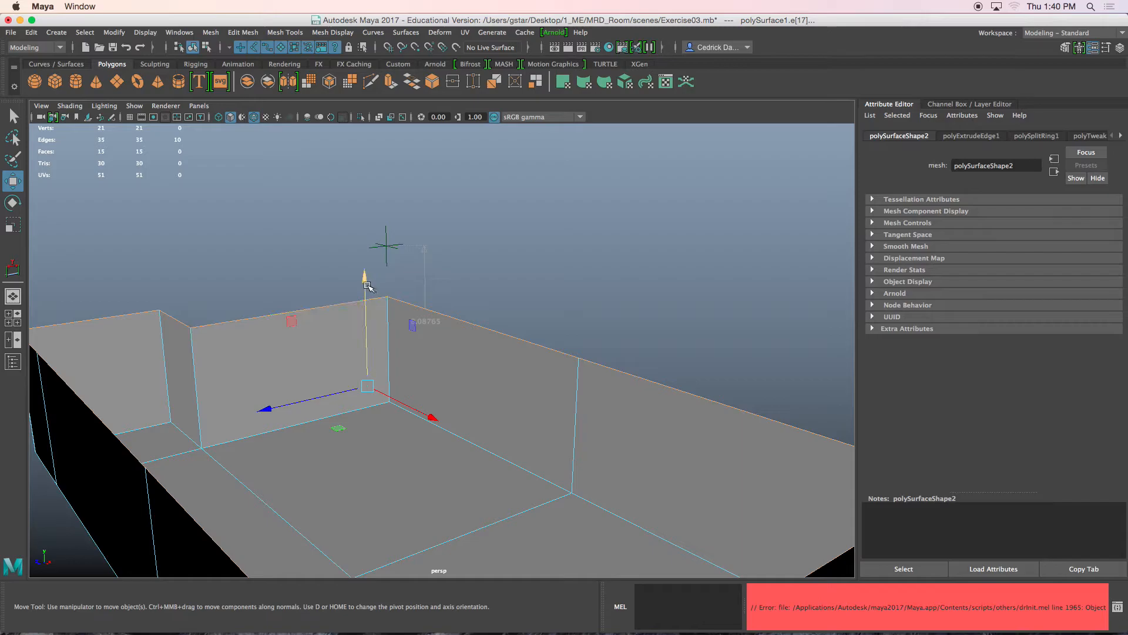
drag(366, 285, 492, 281)
Step: Select both faces of the long wall beside the measured corner and extract them from the room mesh
right_drag(491, 281, 490, 310)
alt+drag(504, 297, 473, 290)
click(474, 290)
shift+click(636, 314)
alt+drag(637, 314, 421, 307)
alt+drag(401, 253, 382, 262)
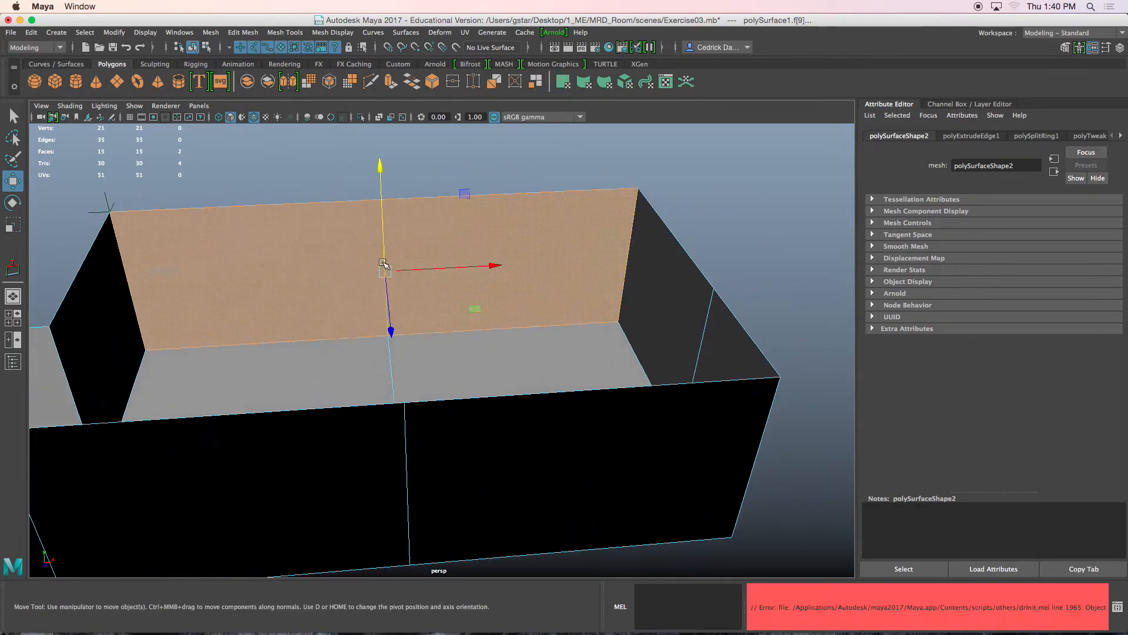
click(272, 32)
mouse_move(243, 33)
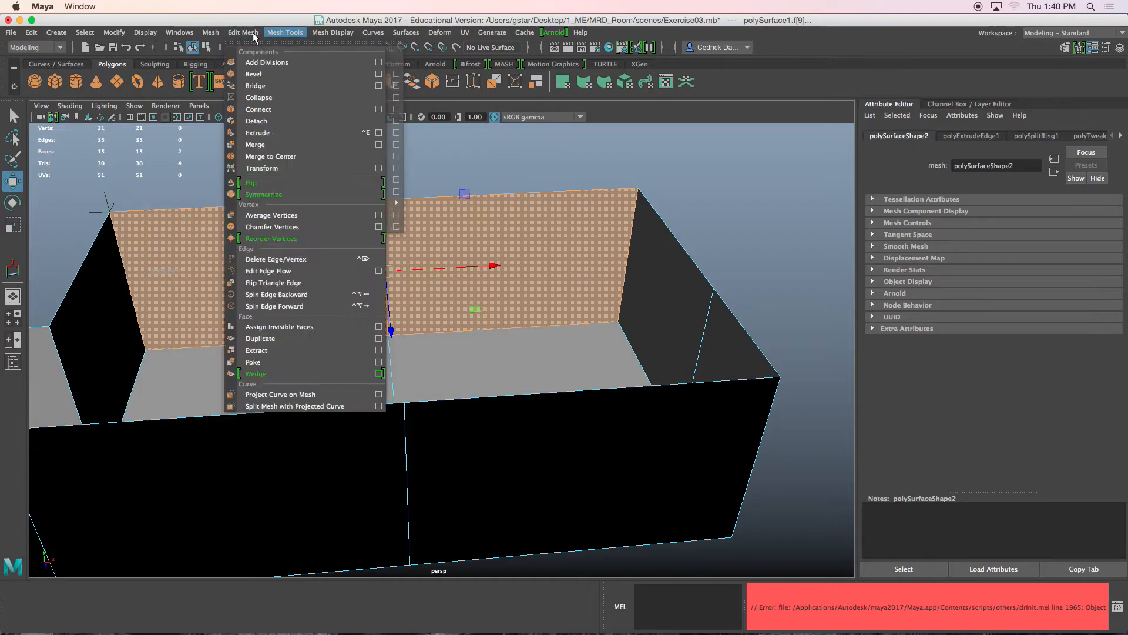
click(262, 351)
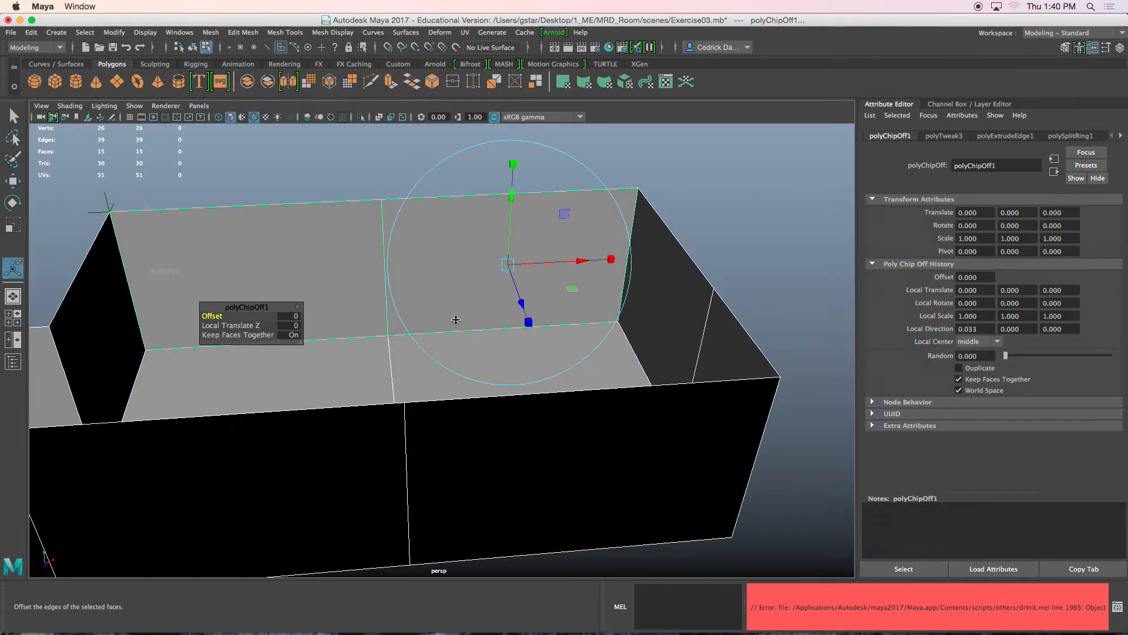
Step: Extract the two faces of the full-width end wall opposite the room's notch
alt+drag(456, 320, 525, 315)
key(F11)
alt+drag(580, 206, 608, 208)
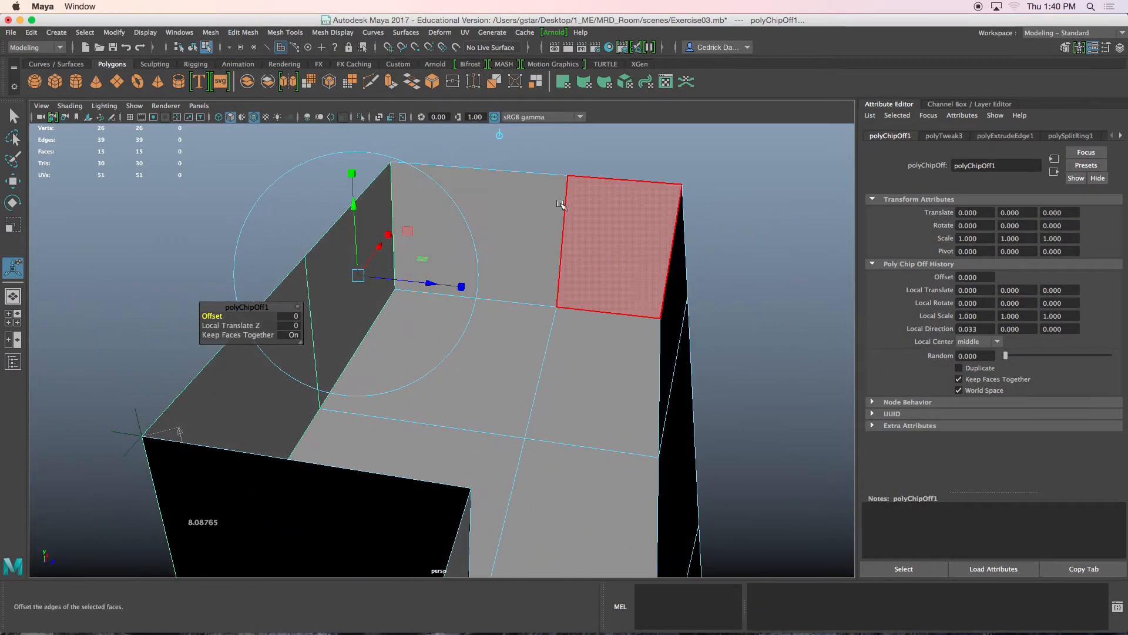
click(494, 217)
shift+click(612, 217)
alt+drag(491, 217, 511, 217)
shift+click(517, 194)
alt+middle_drag(559, 227, 457, 265)
alt+drag(458, 265, 510, 261)
key(g)
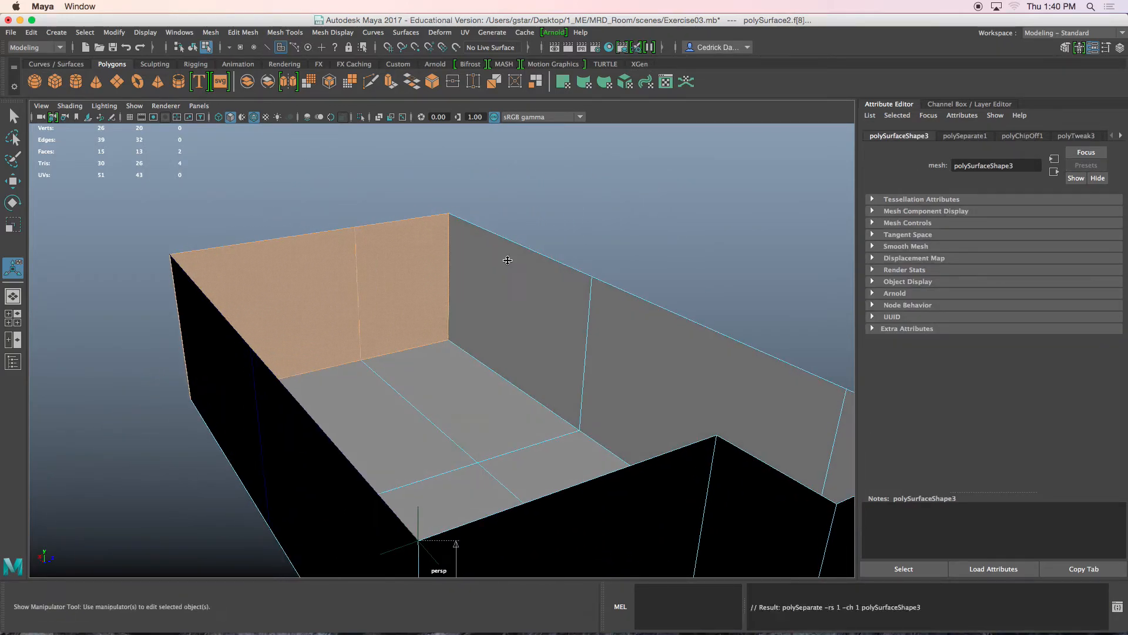
alt+drag(406, 341, 433, 353)
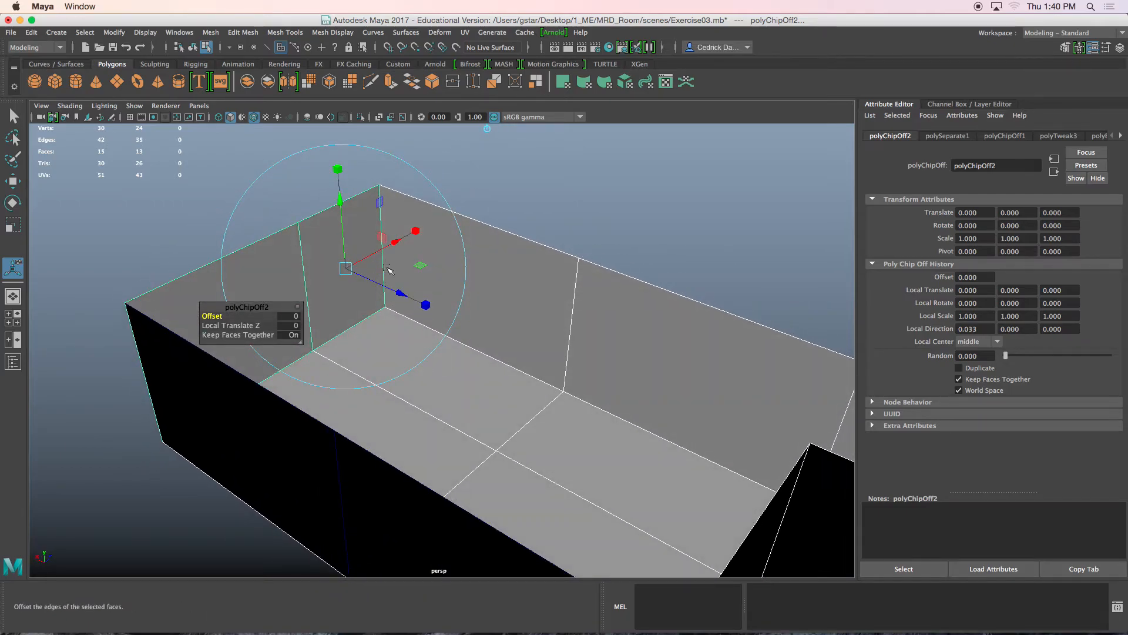
Step: Extract the three faces of the other long wall as a separate piece
alt+drag(556, 279, 607, 234)
alt+drag(549, 276, 579, 323)
click(506, 252)
shift+click(587, 262)
alt+drag(587, 262, 752, 256)
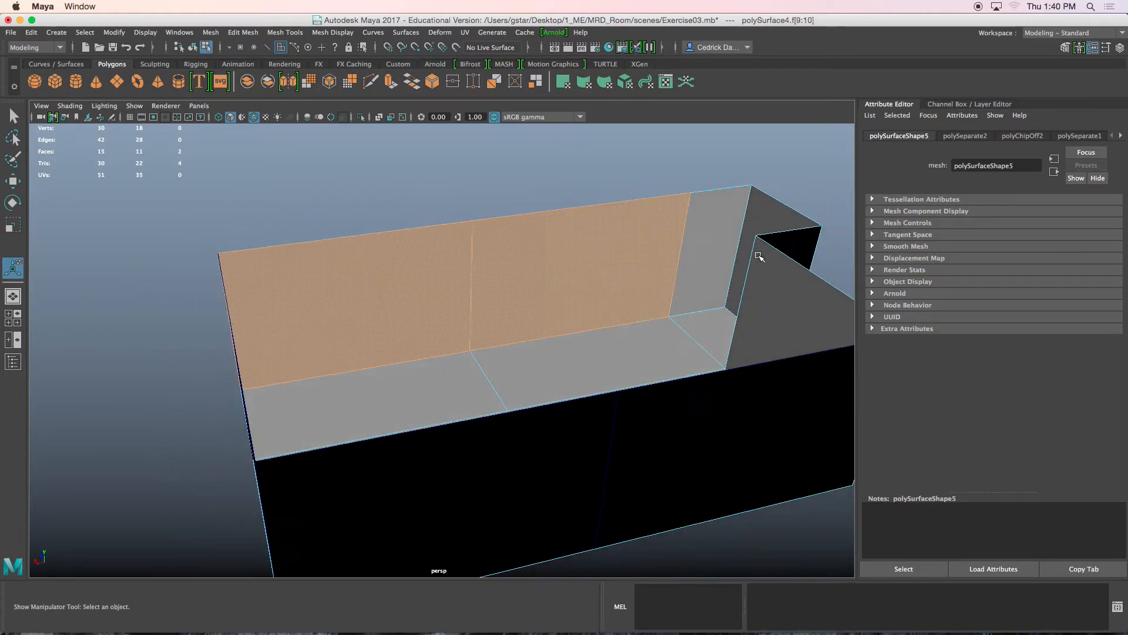
shift+click(730, 218)
alt+drag(729, 217, 655, 290)
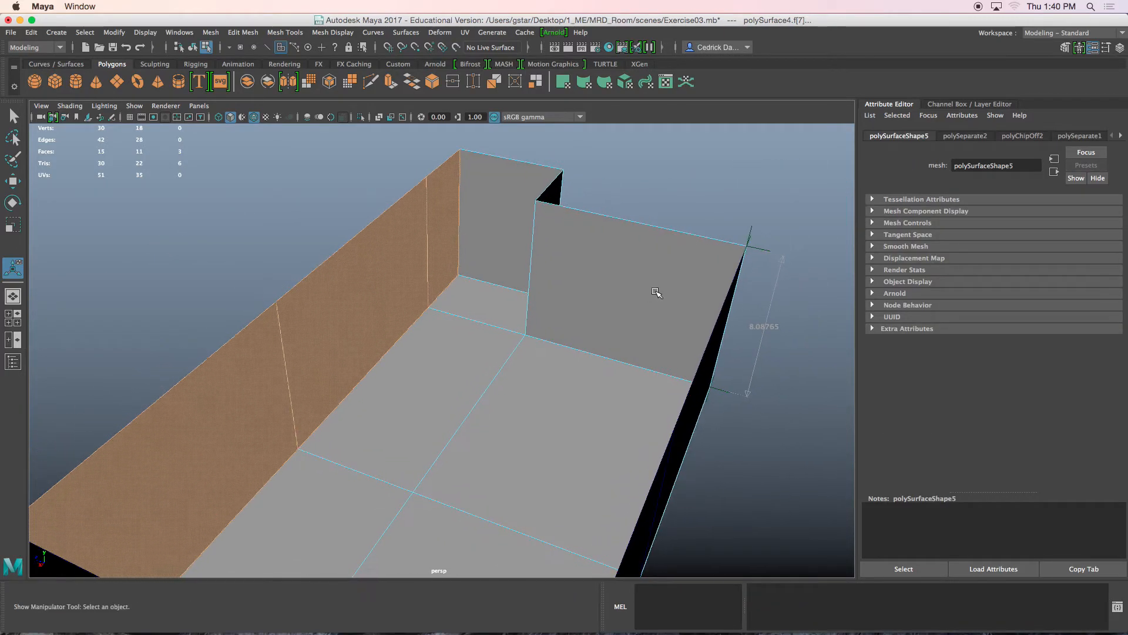
key(g)
alt+drag(425, 369, 480, 338)
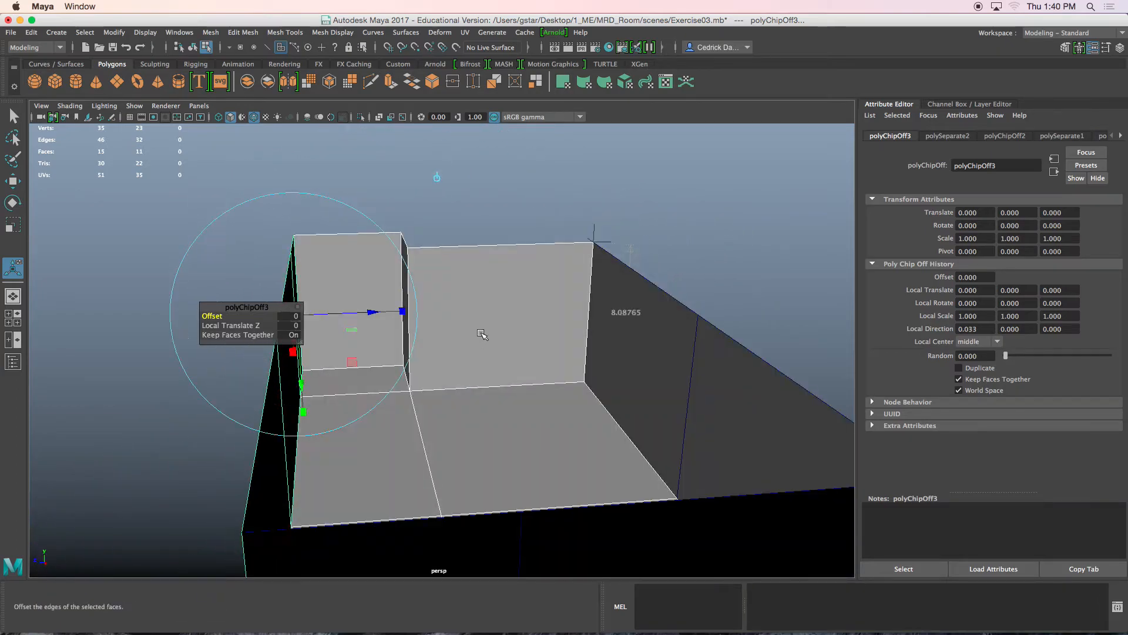
Step: Extract the wider end wall face on the notched side, next to the measured corner
click(470, 243)
click(465, 288)
alt+drag(465, 289, 473, 282)
key(g)
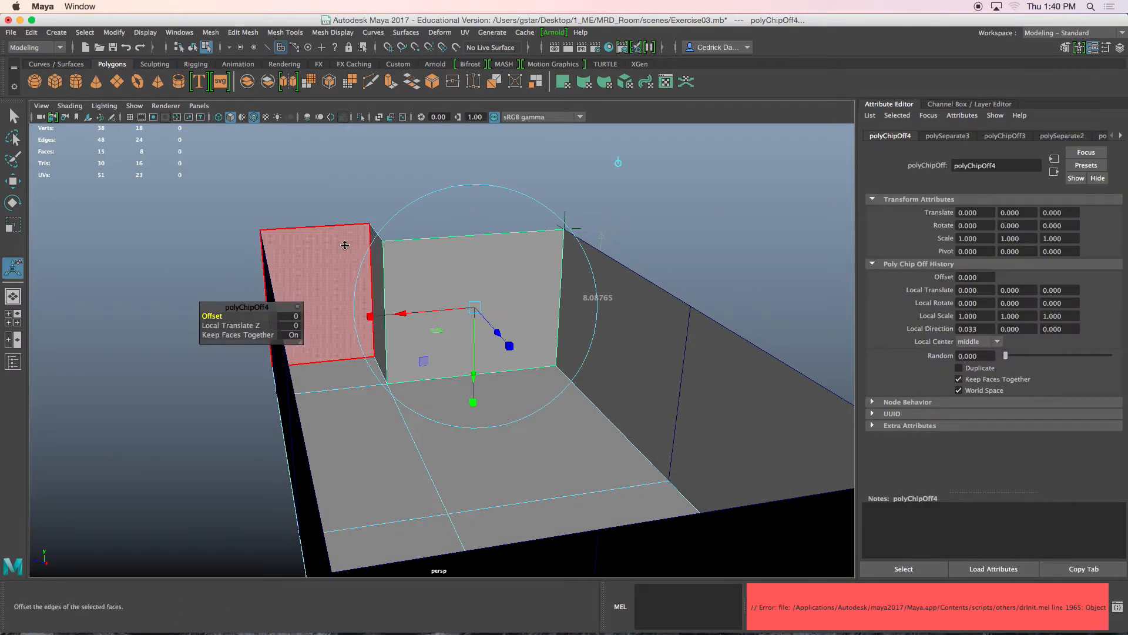
Step: Extract the narrow recessed end wall face on the notched side and clear the selection
click(323, 236)
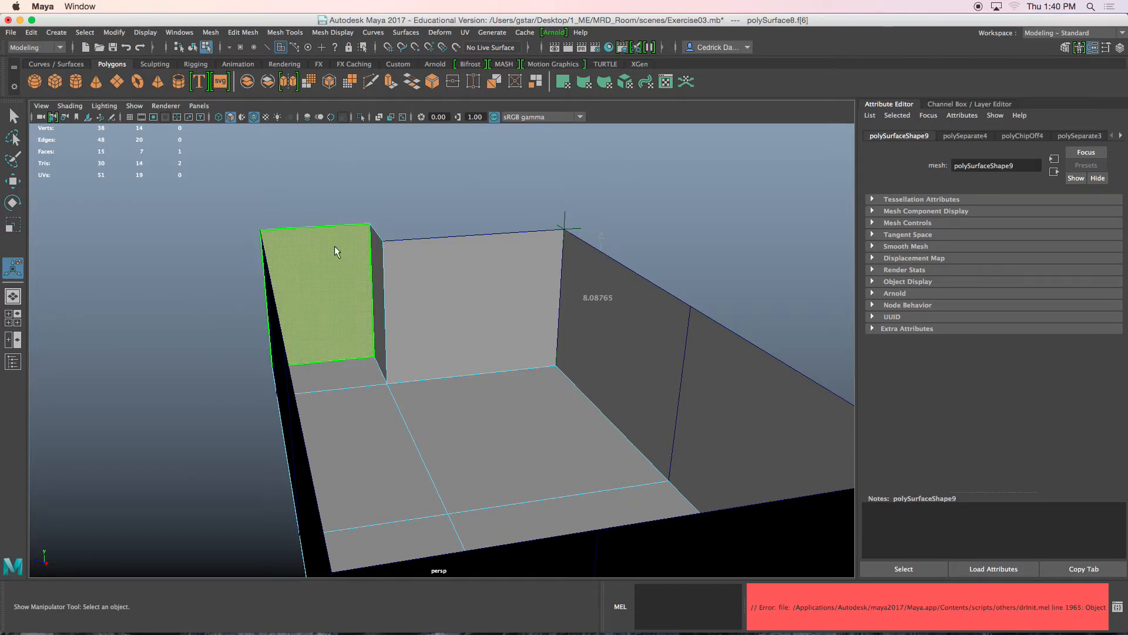
key(g)
click(419, 211)
alt+drag(418, 213, 422, 251)
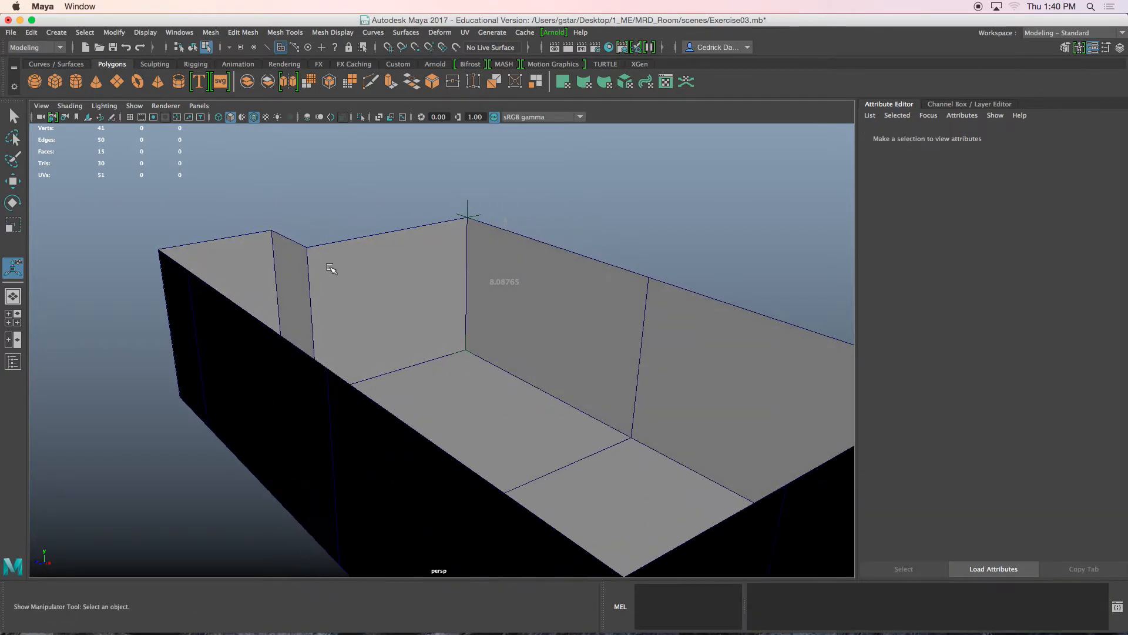
Step: Extract the short wall face joining the two notch-side end walls and return to object selection
click(300, 272)
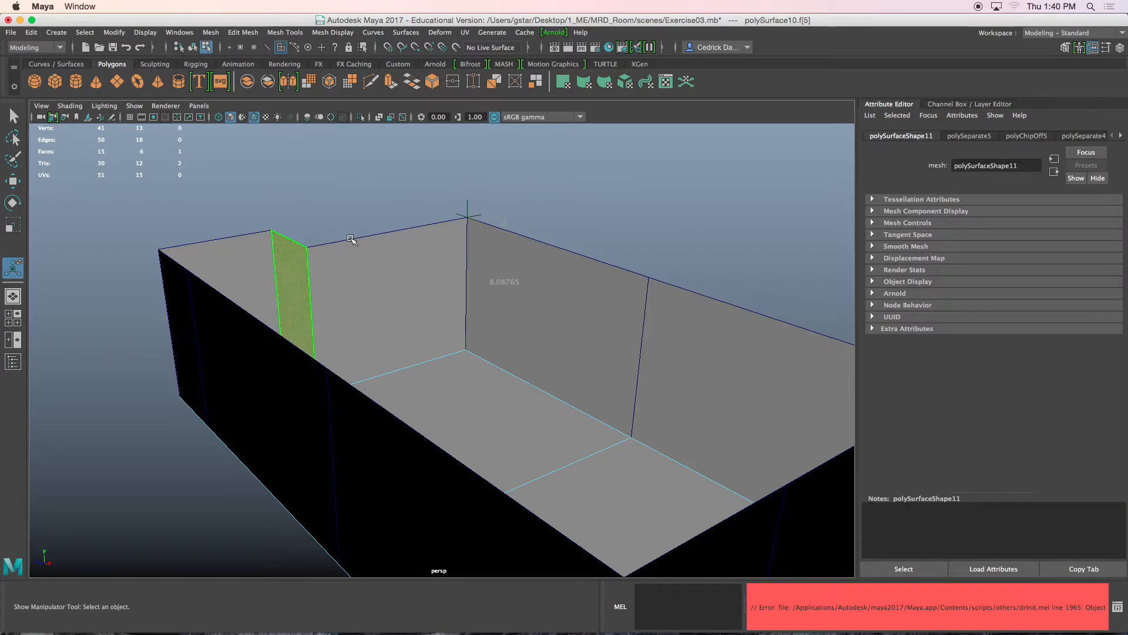
alt+drag(352, 239, 345, 241)
key(g)
right_drag(488, 238, 523, 215)
key(q)
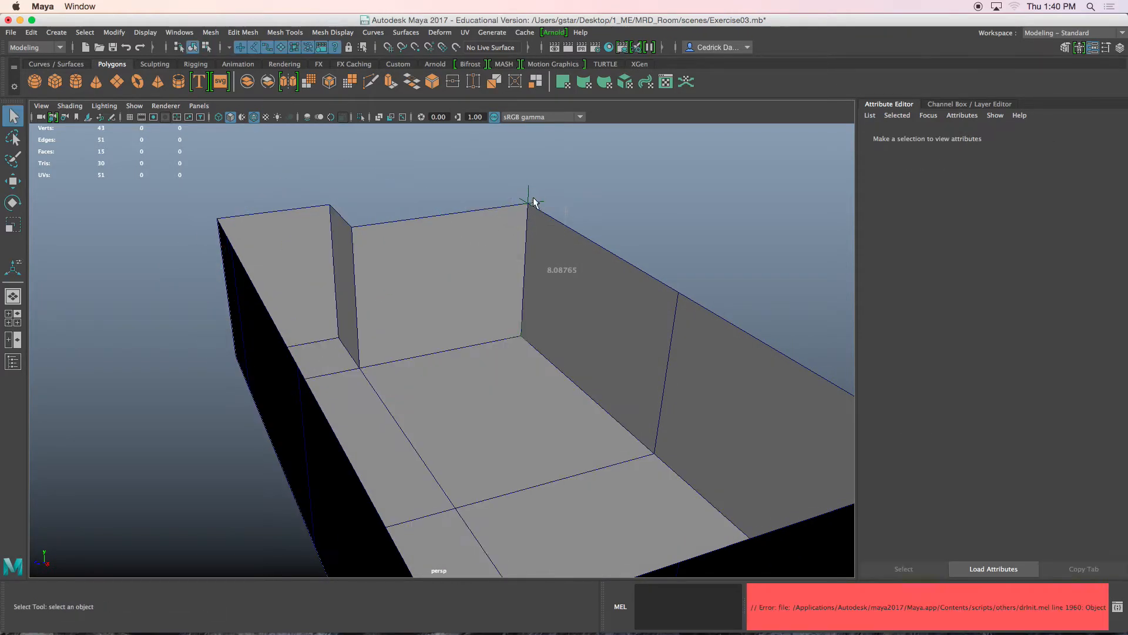
Step: Delete both locators of the wall height measurement
click(526, 200)
alt+drag(584, 206, 576, 257)
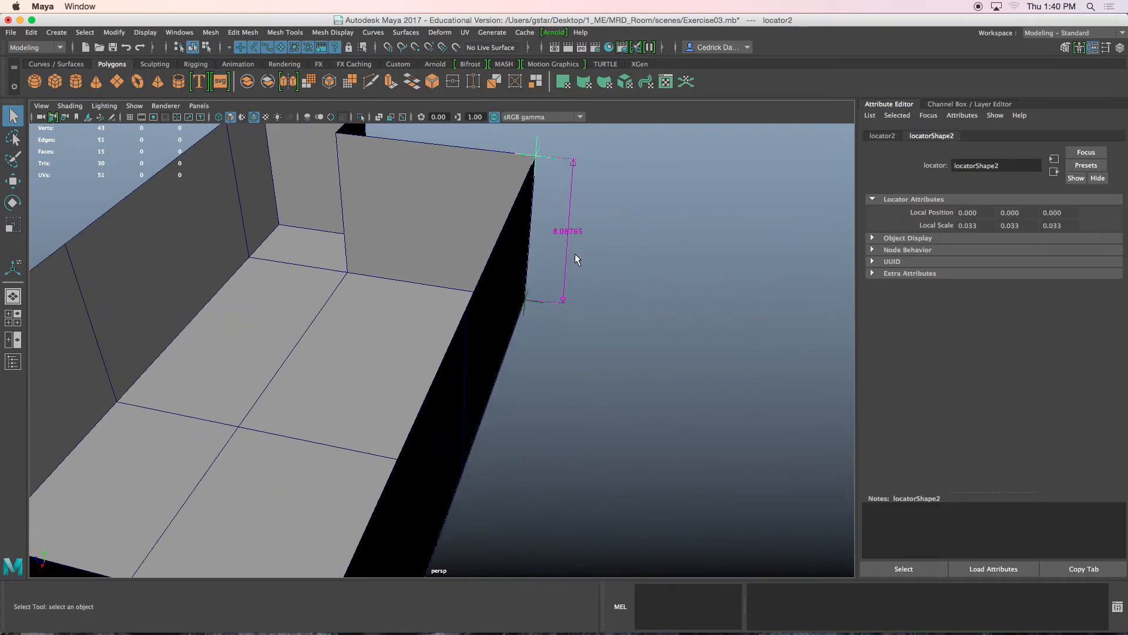
click(524, 309)
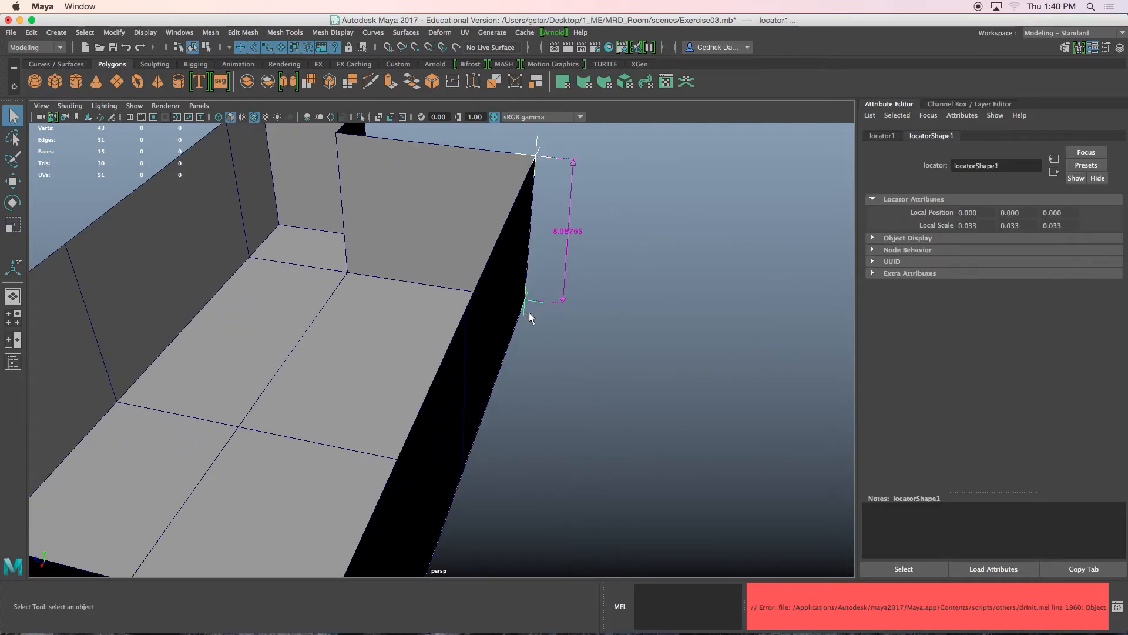
key(Delete)
Step: Select the walls and the floor one after another to check that they are separate objects
click(510, 235)
alt+drag(456, 216, 657, 276)
click(651, 235)
alt+drag(504, 262, 606, 263)
click(607, 262)
alt+middle_drag(588, 264, 479, 265)
alt+drag(478, 266, 643, 269)
click(580, 205)
alt+drag(580, 204, 663, 242)
click(421, 328)
Step: Select all the room pieces, freeze their transformations and center their pivots
scroll(425, 344, down, 2)
alt+drag(426, 347, 330, 351)
scroll(330, 351, down, 5)
drag(488, 366, 634, 476)
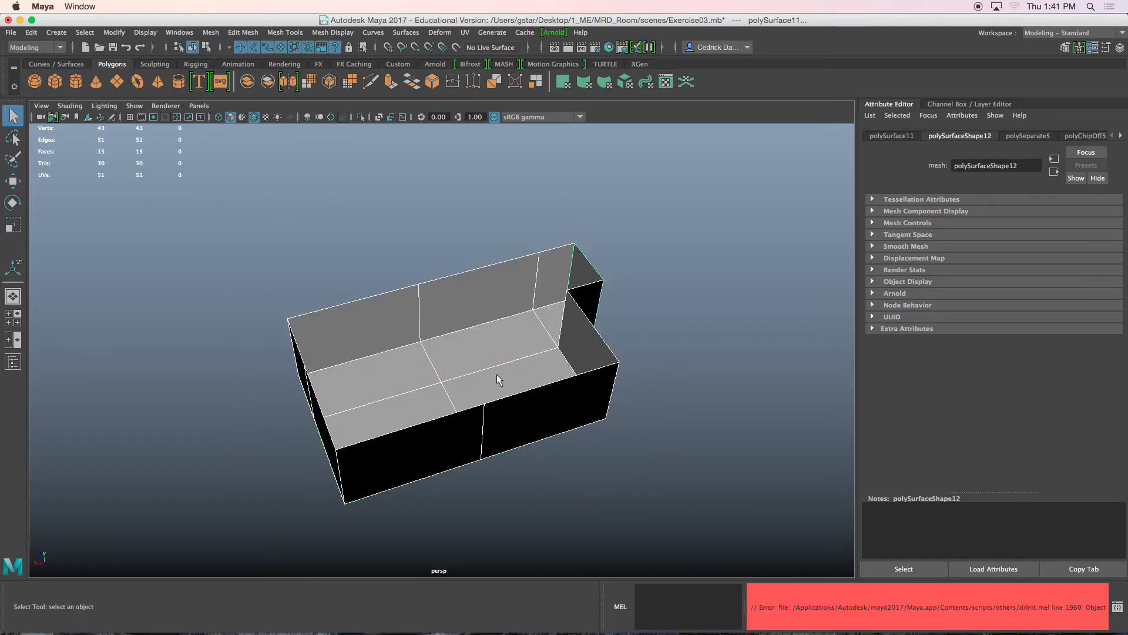
click(113, 32)
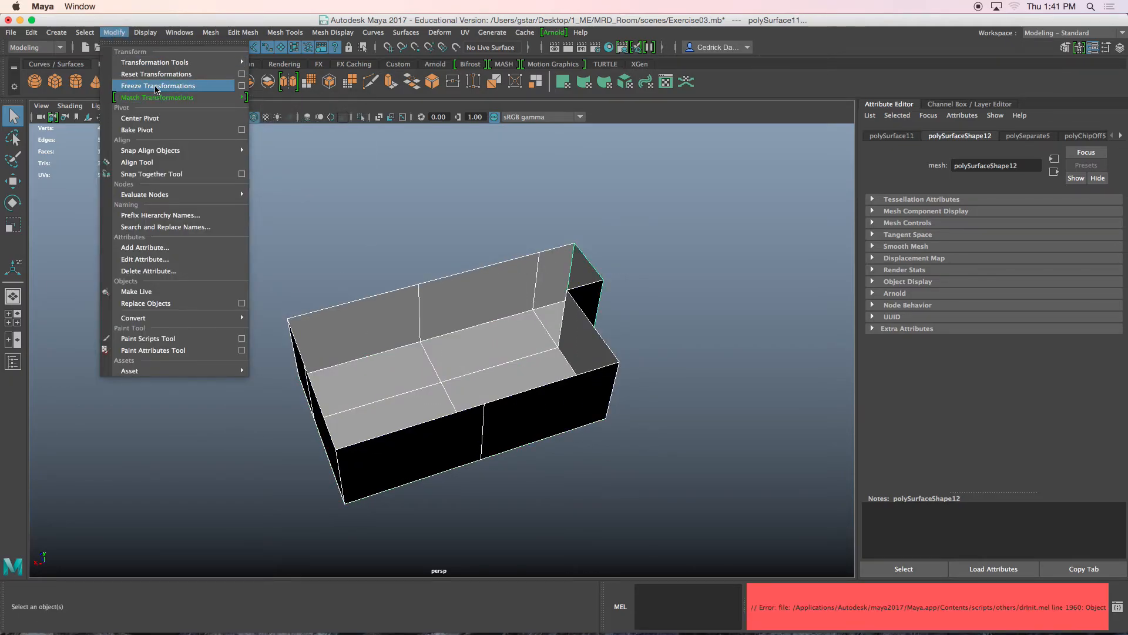
click(155, 87)
click(115, 33)
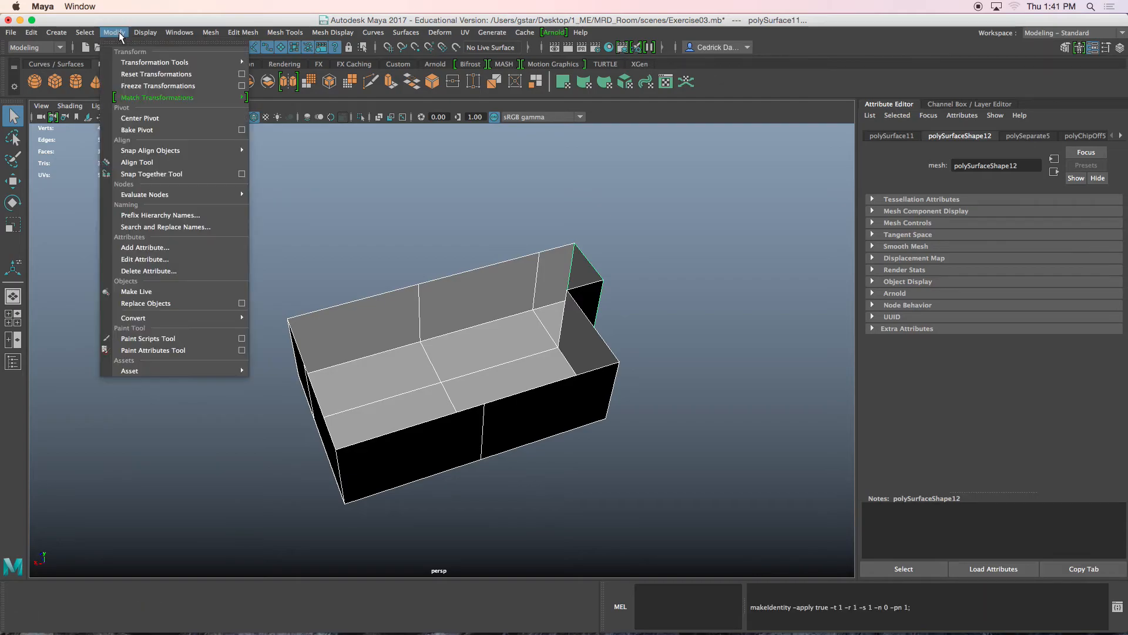
click(140, 118)
click(393, 277)
Step: Select the floor and duplicate it
scroll(393, 277, up, 2)
alt+drag(393, 278, 473, 361)
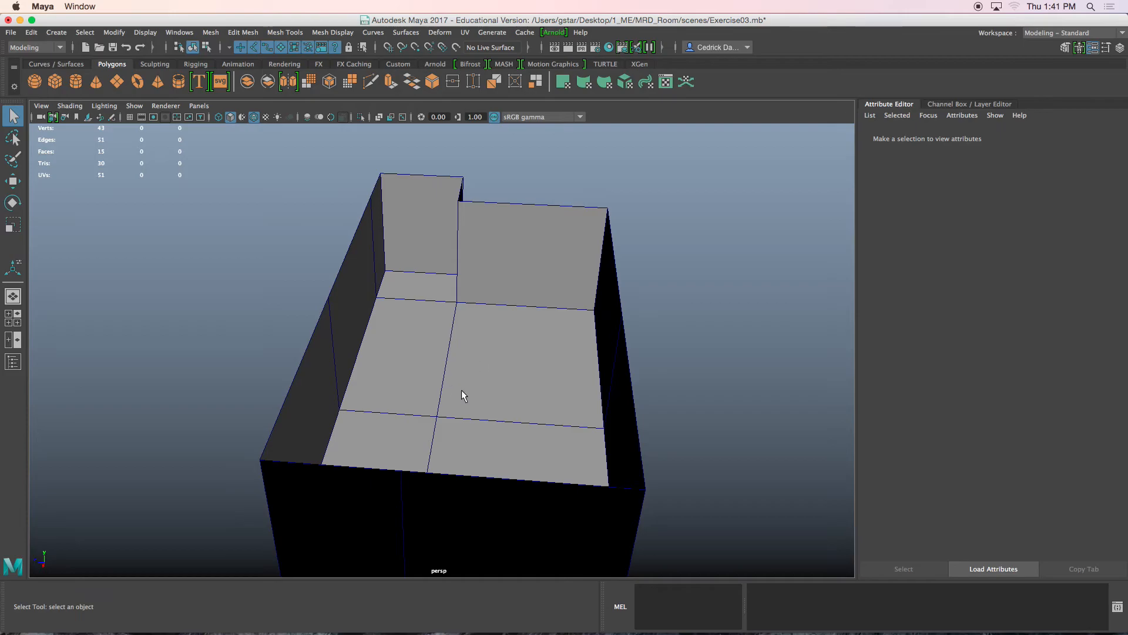
click(405, 369)
alt+drag(406, 369, 474, 375)
key(ctrl+d)
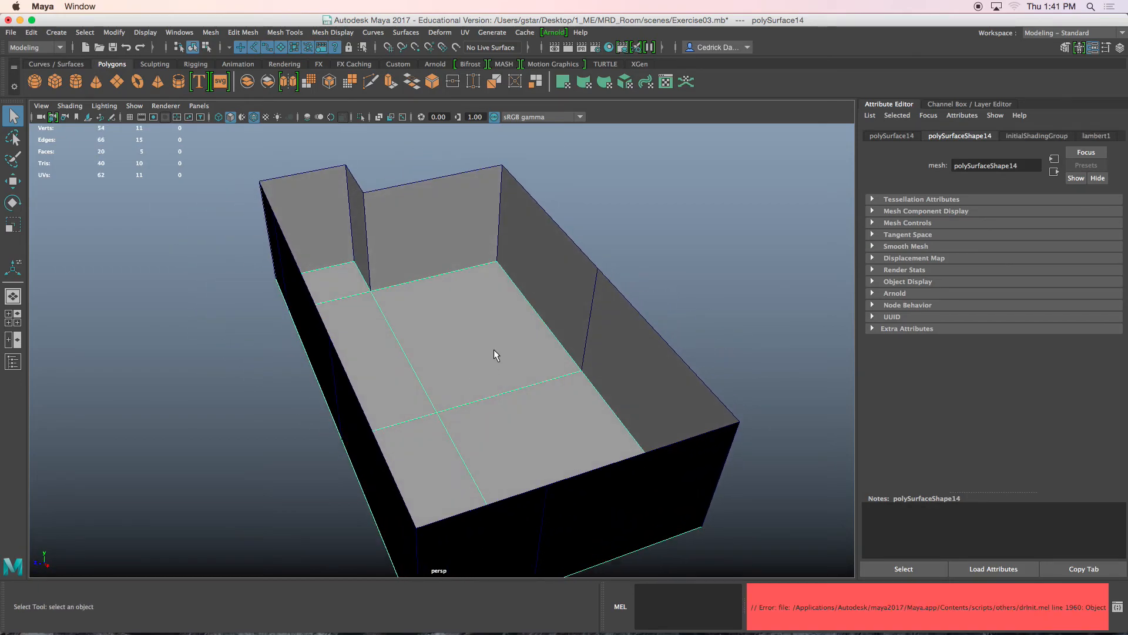
Step: Raise the duplicated floor to the top edge of the walls, Translate Y 8.088, and flip it with a Scale Y of -1
key(w)
drag(456, 316, 458, 215)
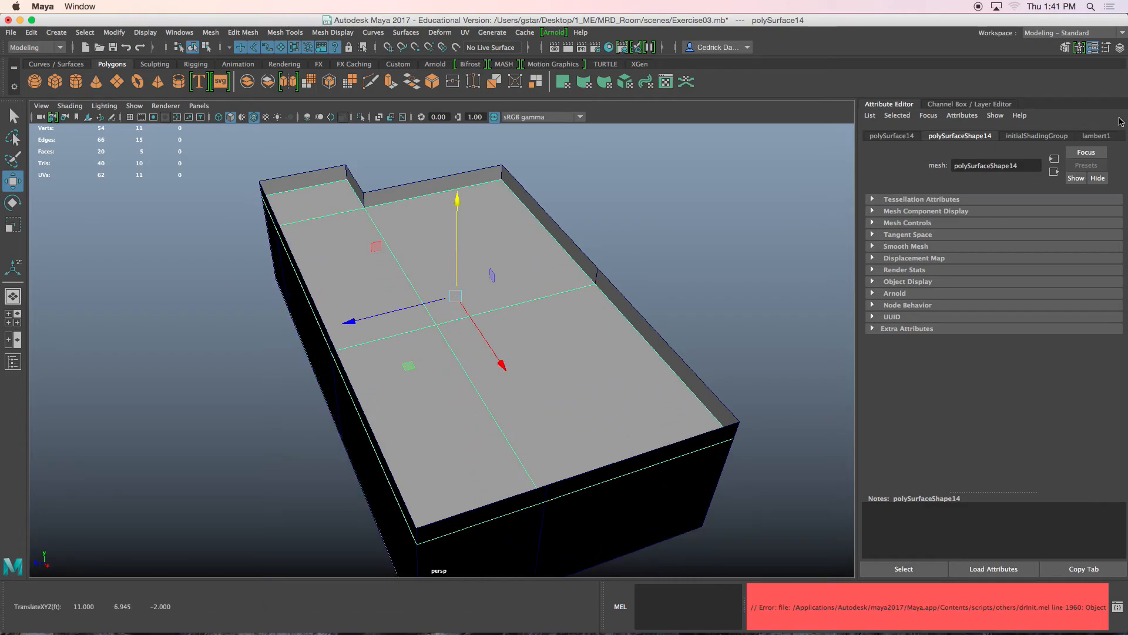
click(1120, 48)
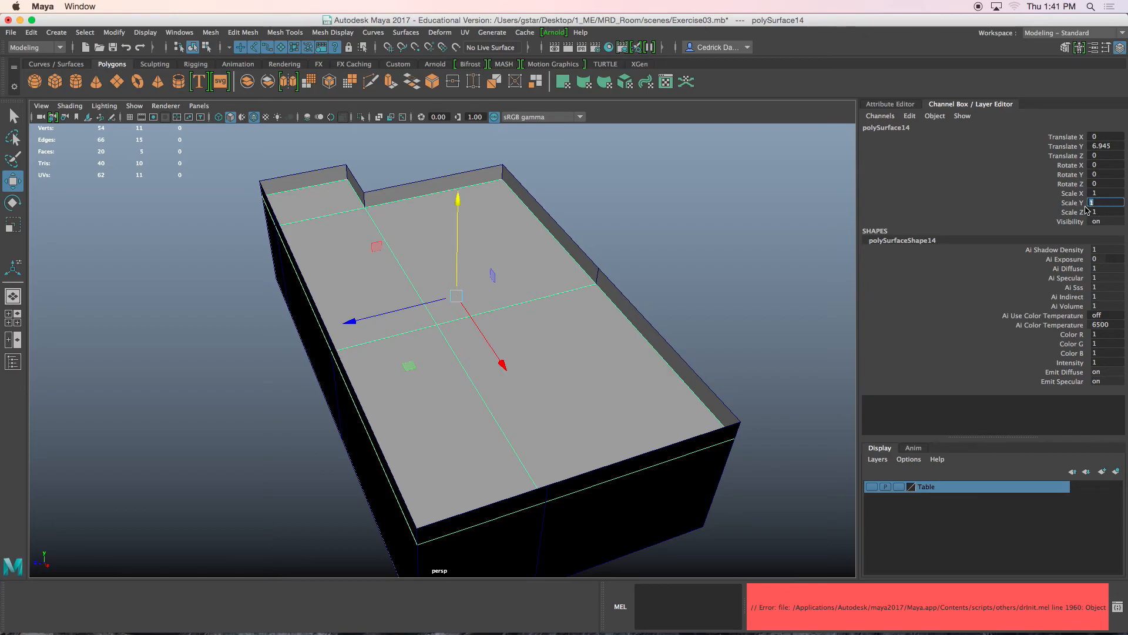
click(1106, 205)
text(-1)
key(Return)
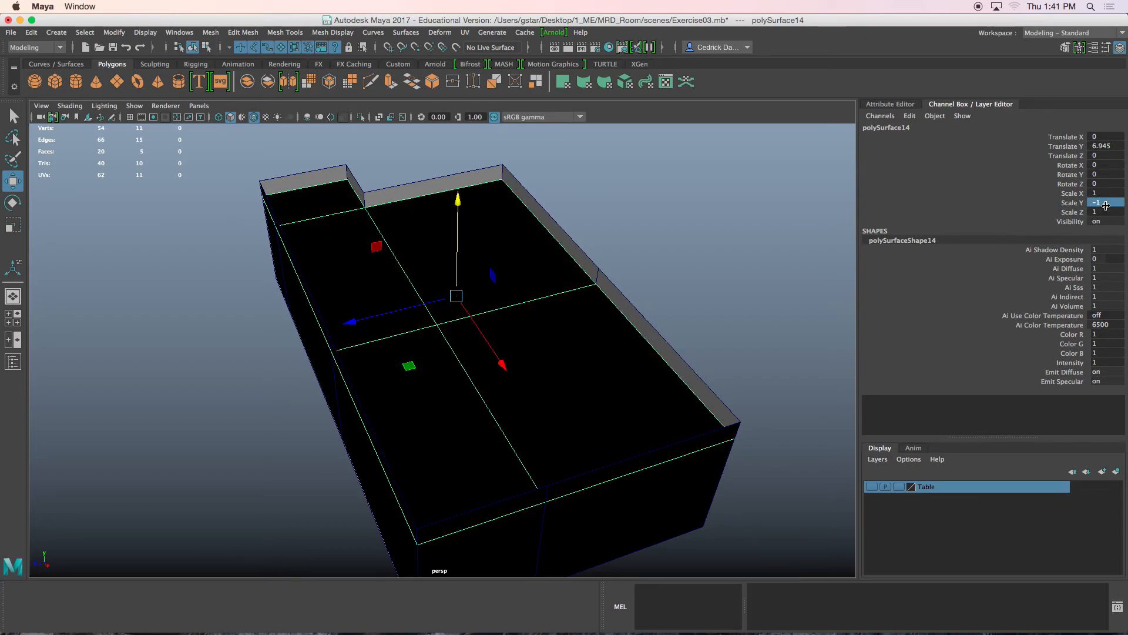
alt+drag(553, 270, 476, 230)
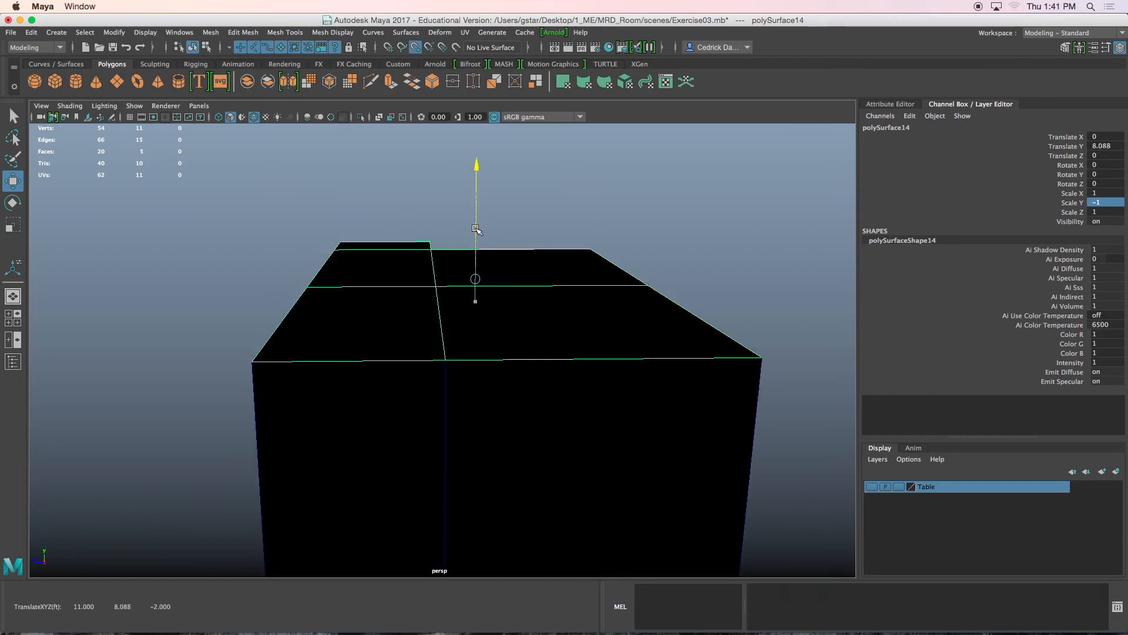
Step: Create a display layer from the selected top surface and name it Ceiling
click(879, 461)
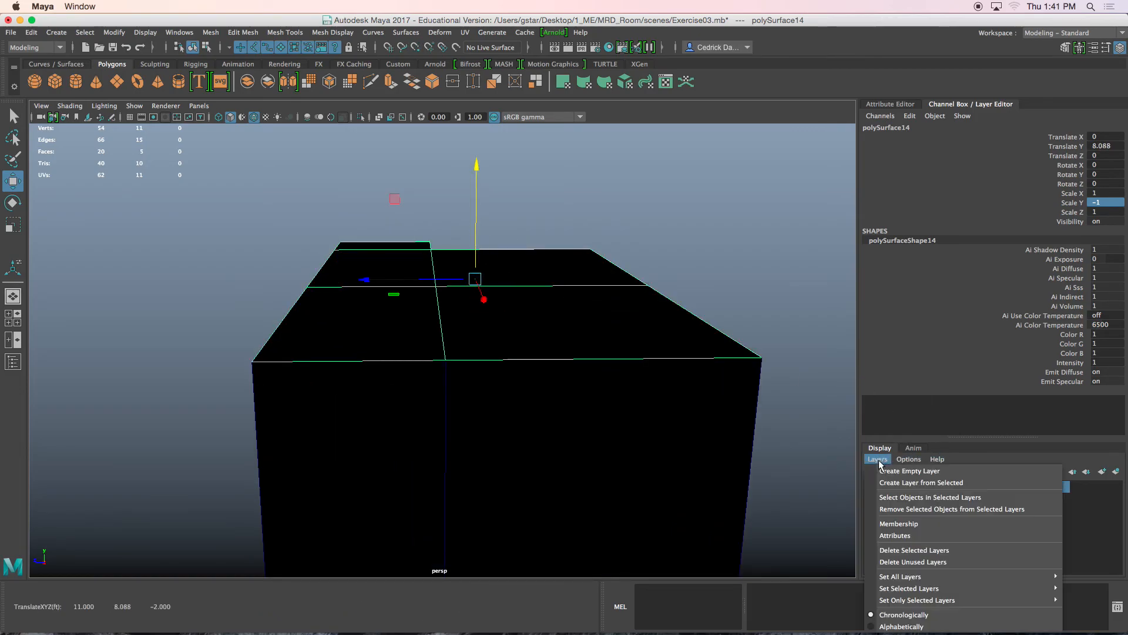
click(914, 482)
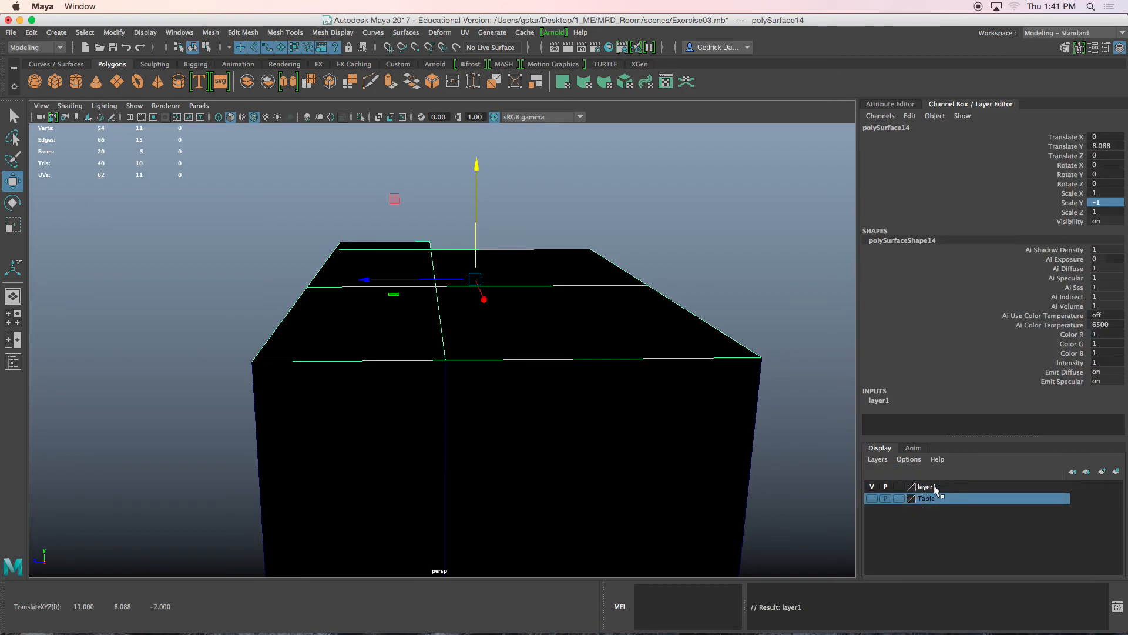
double_click(933, 486)
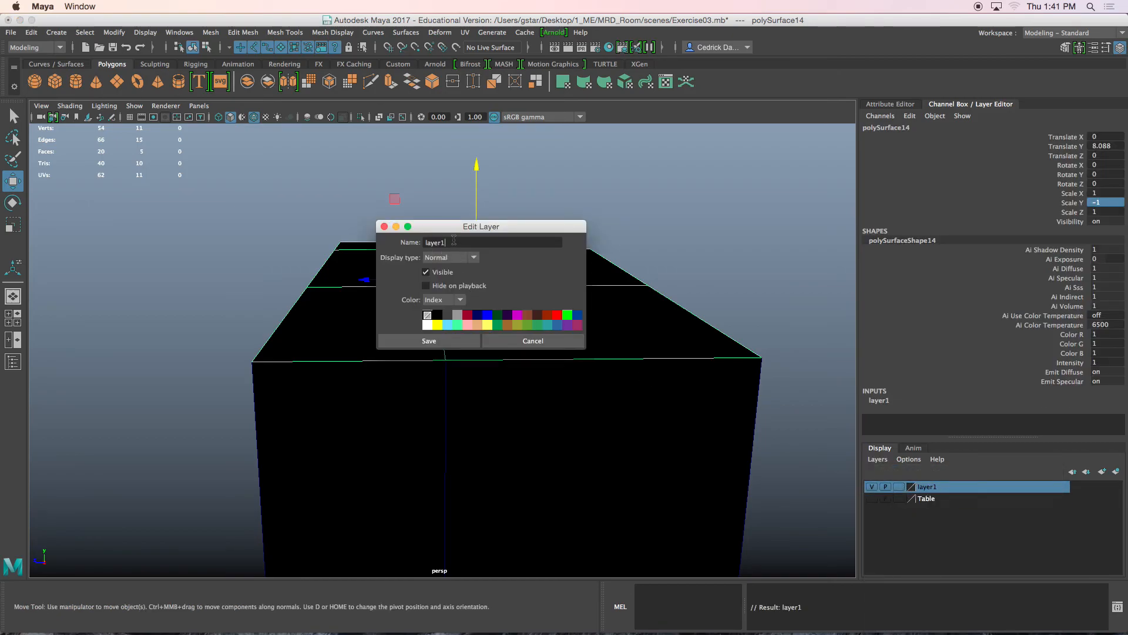
text(C)
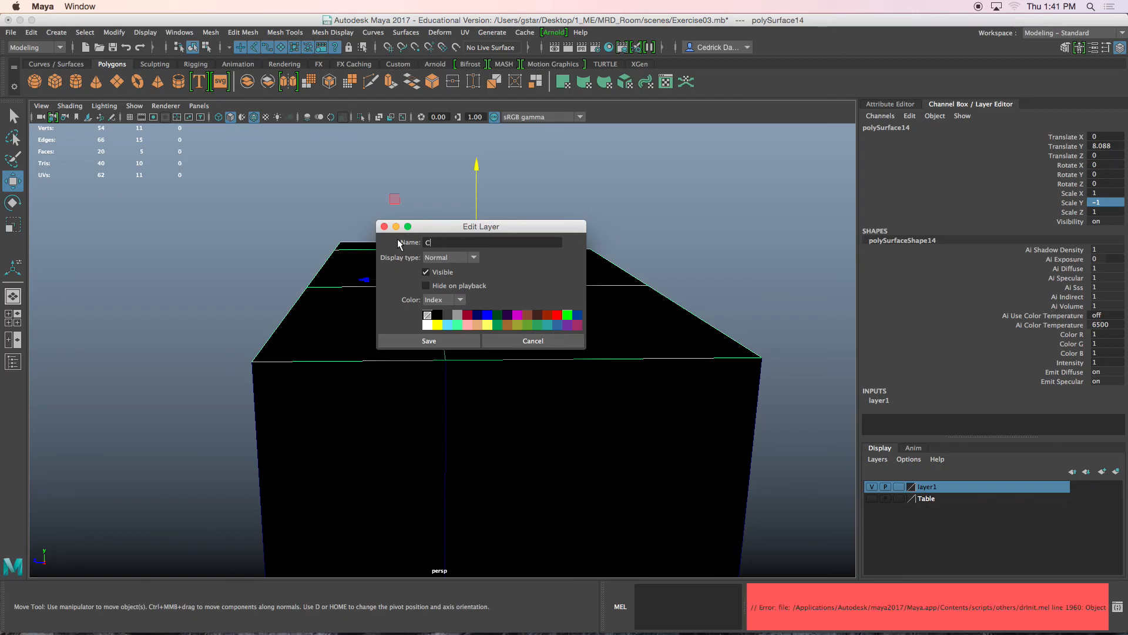
text(eiling)
click(461, 341)
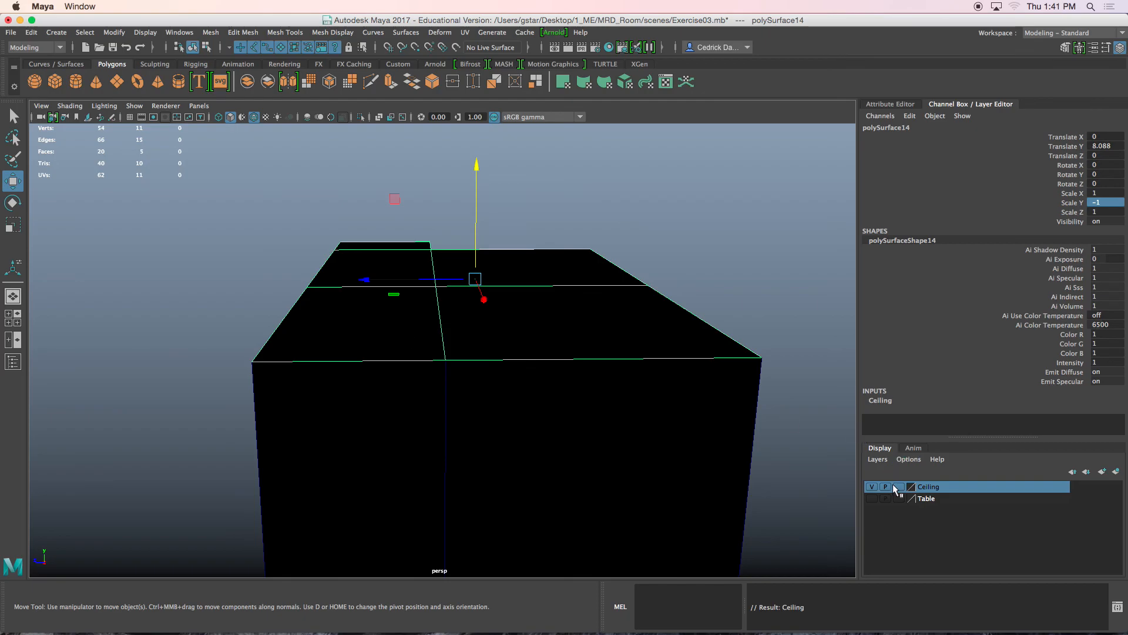
Step: Hide the Ceiling layer, clear the selection and view the open room from above
click(872, 486)
click(685, 272)
alt+drag(685, 272, 656, 280)
alt+drag(625, 233, 591, 267)
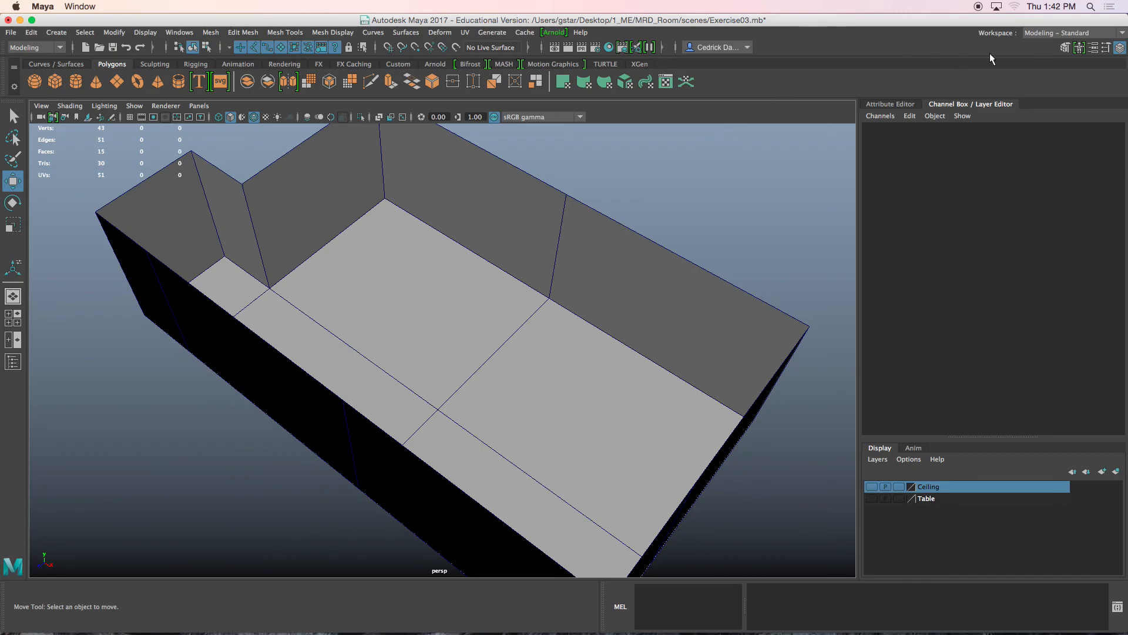